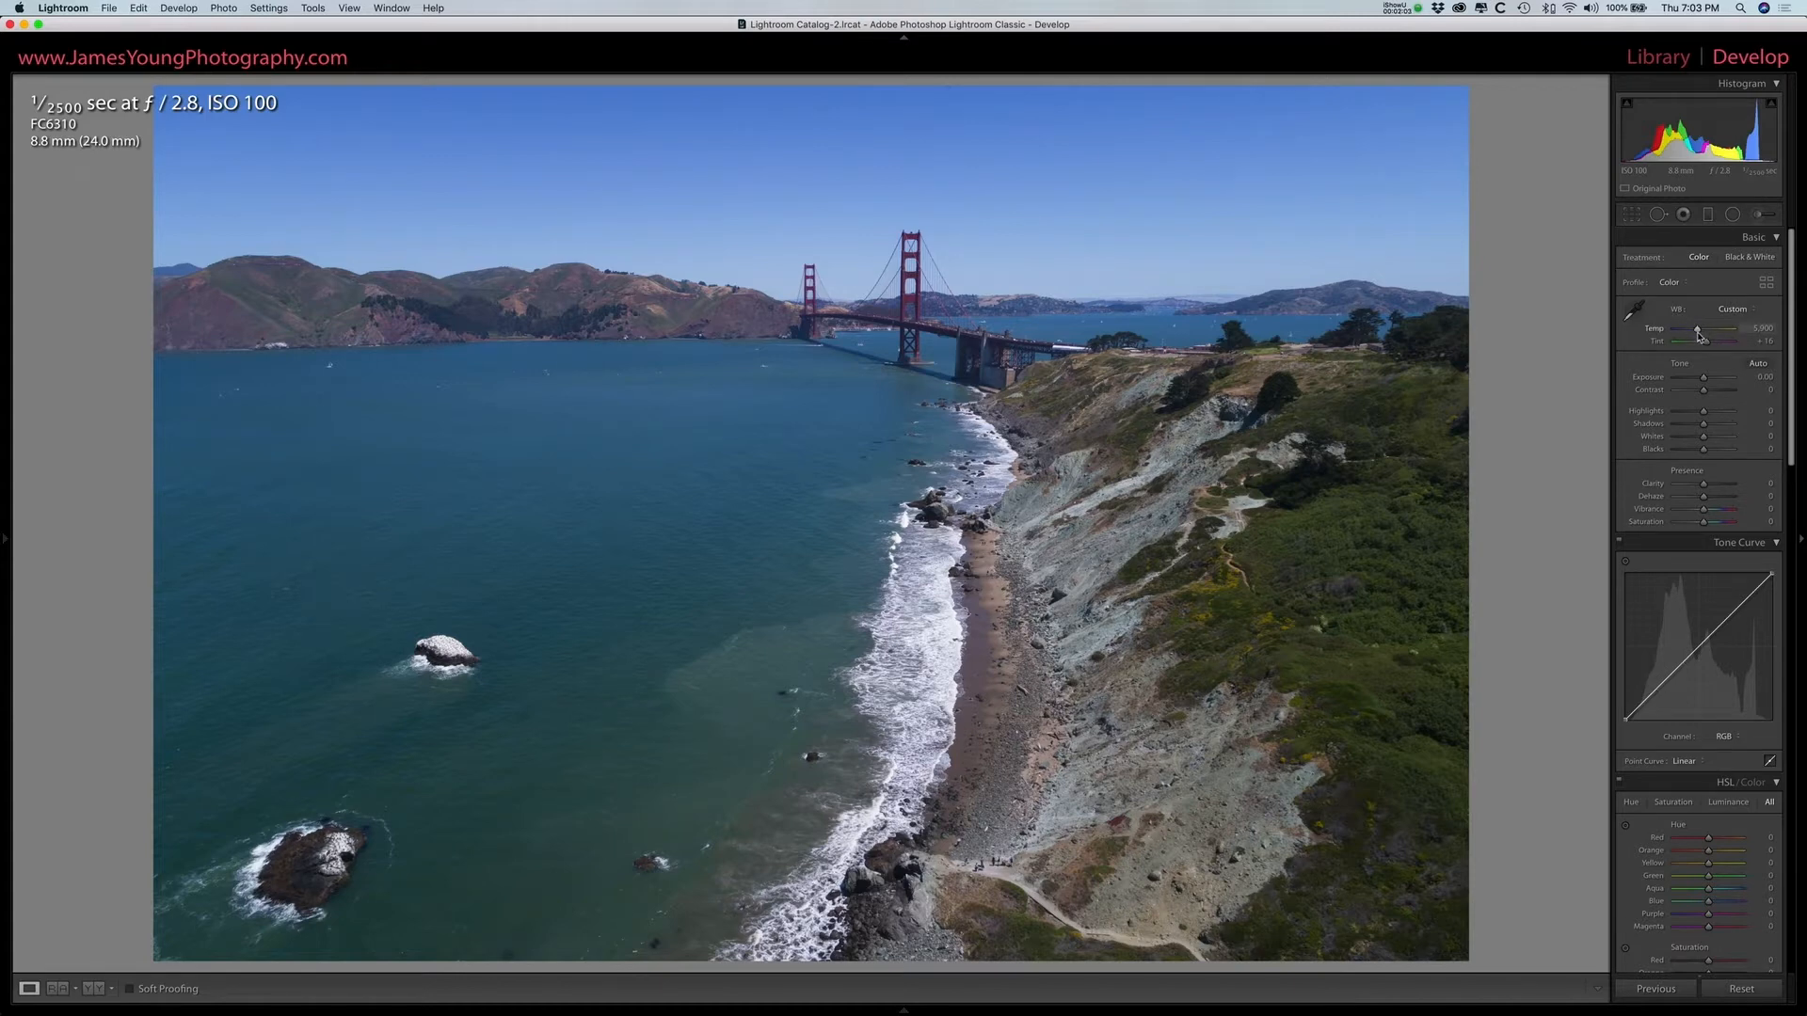
- Warm the photo's white balance to a Temp of 9,625 and raise Exposure to +0.35
drag(1699, 336, 1711, 331)
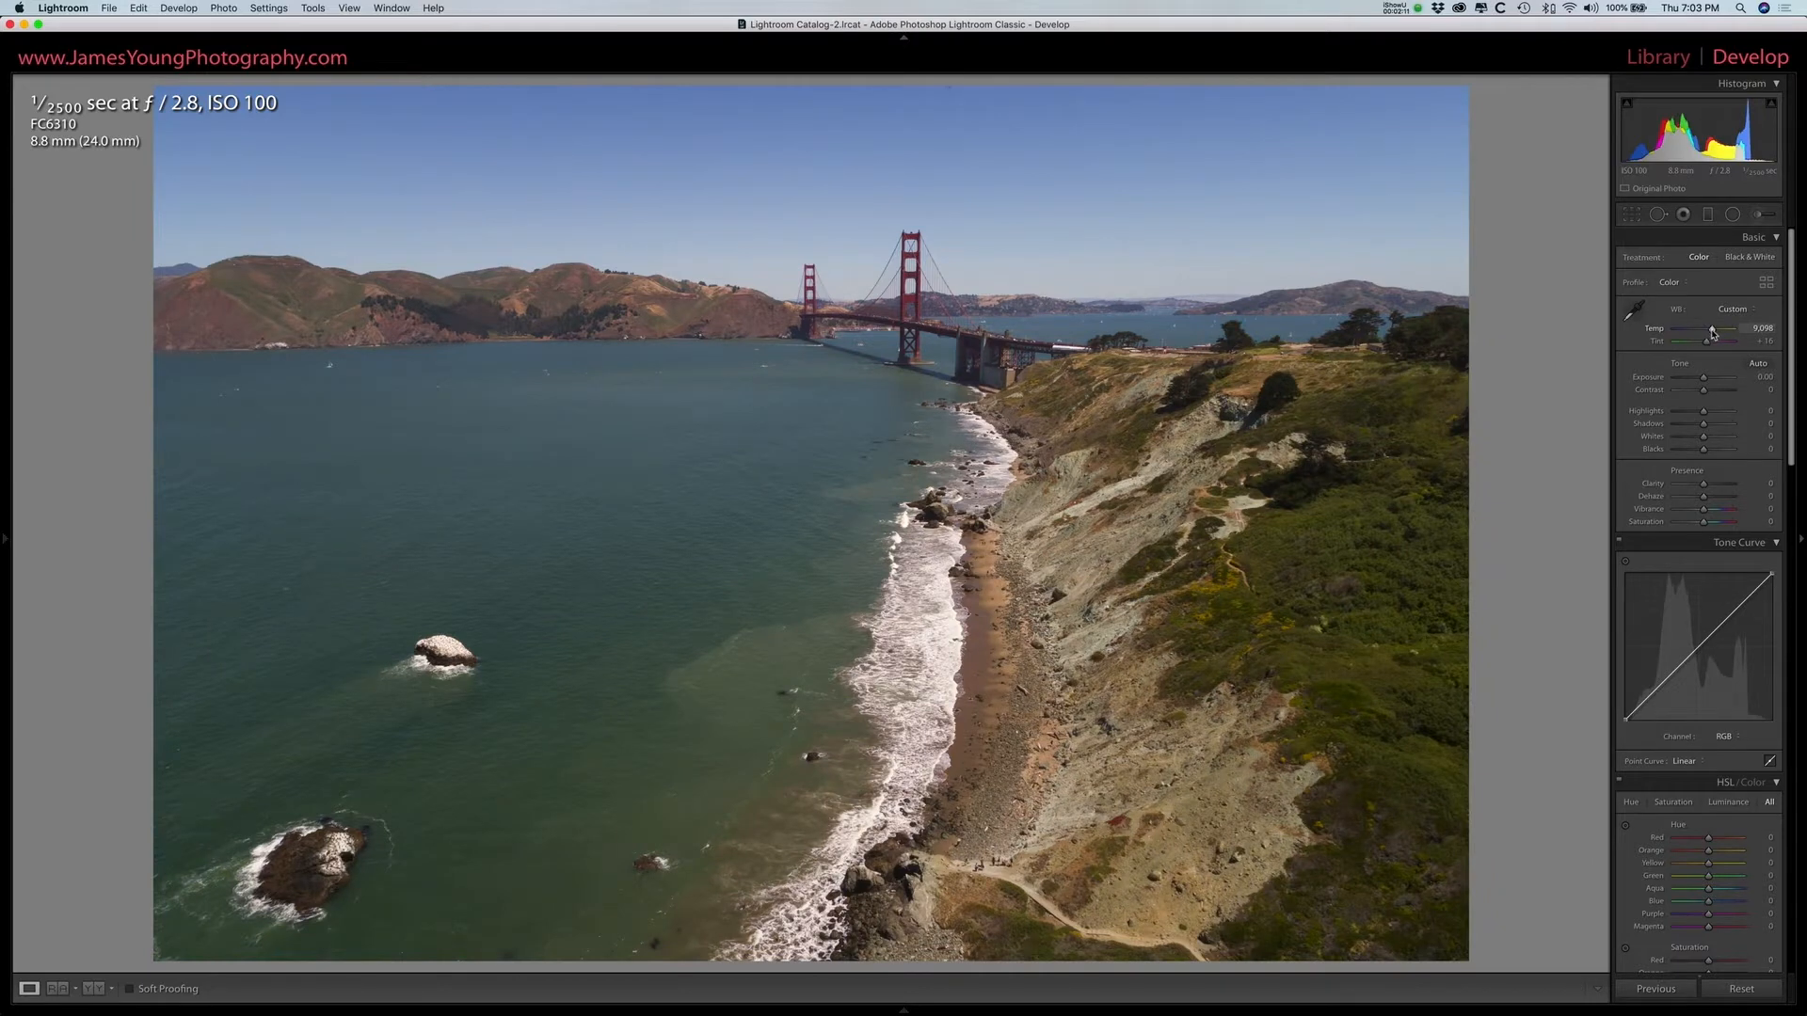
drag(1712, 331, 1714, 331)
drag(1703, 381, 1707, 380)
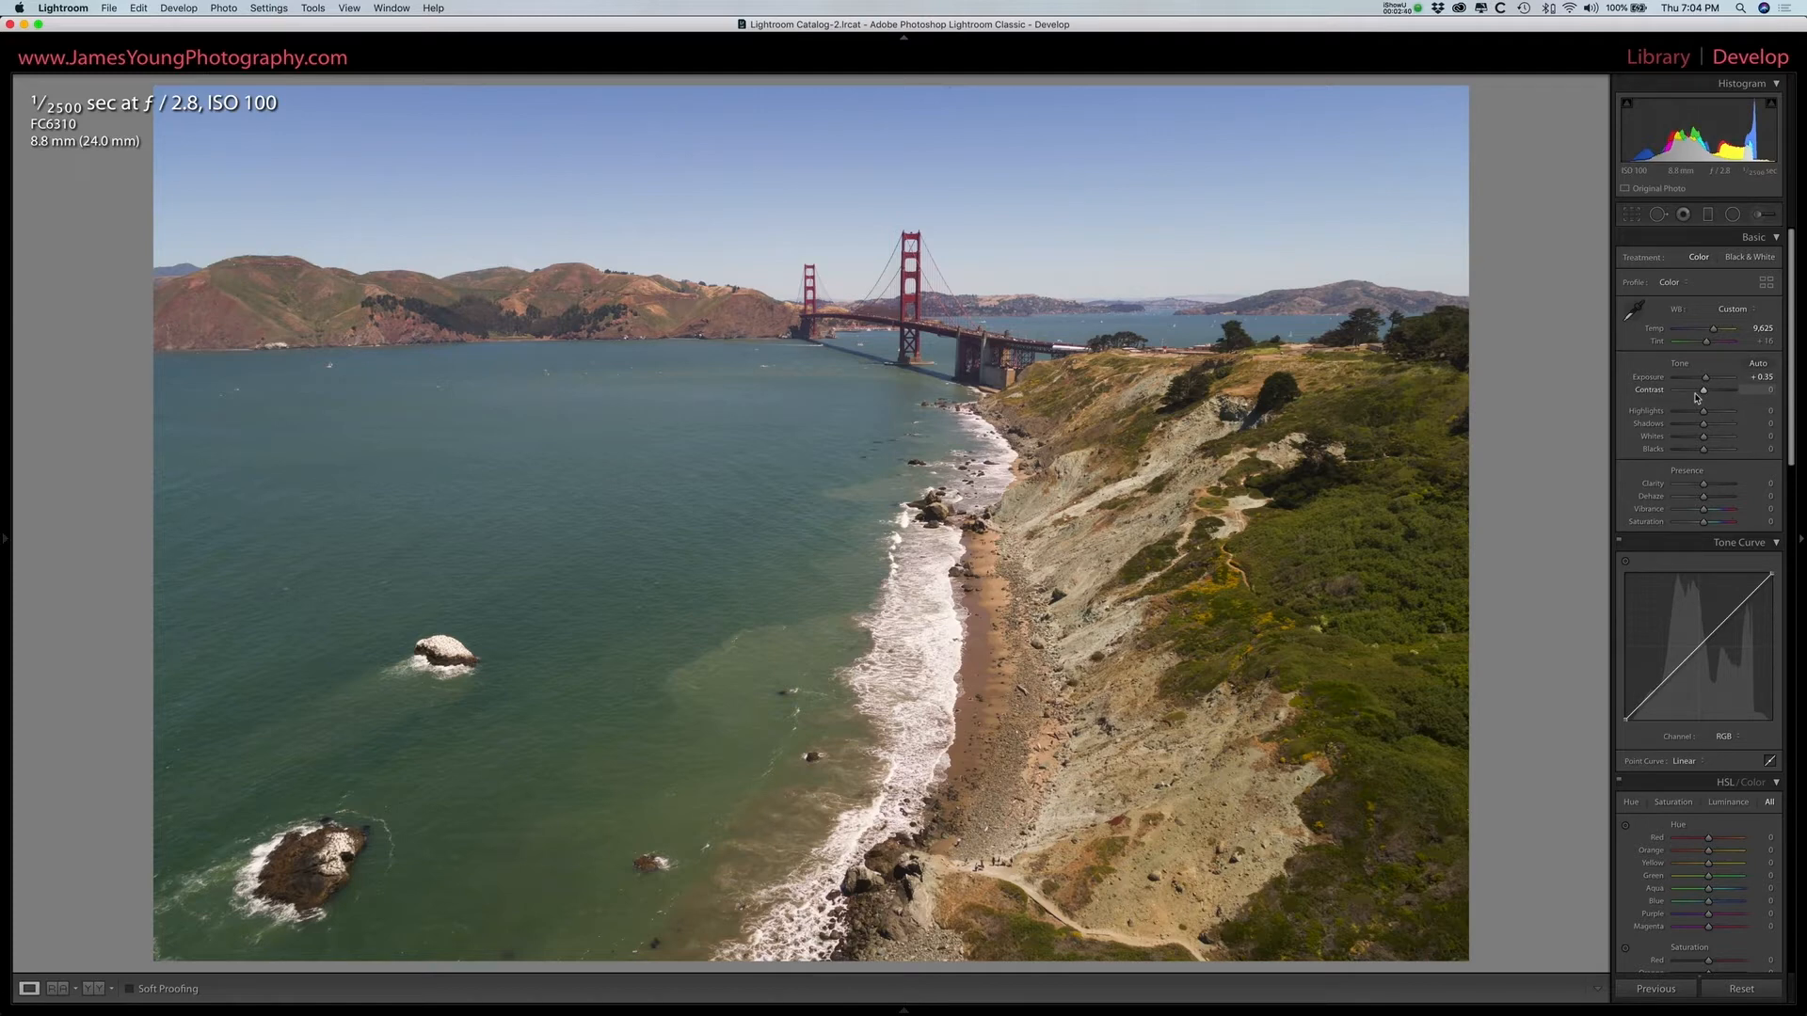
- Set Highlights to −70, Shadows to +75, Whites to −29 and Blacks to −25
mouse_move(1701, 415)
mouse_down()
mouse_move(1683, 420)
mouse_move(1726, 420)
mouse_move(1694, 448)
mouse_up()
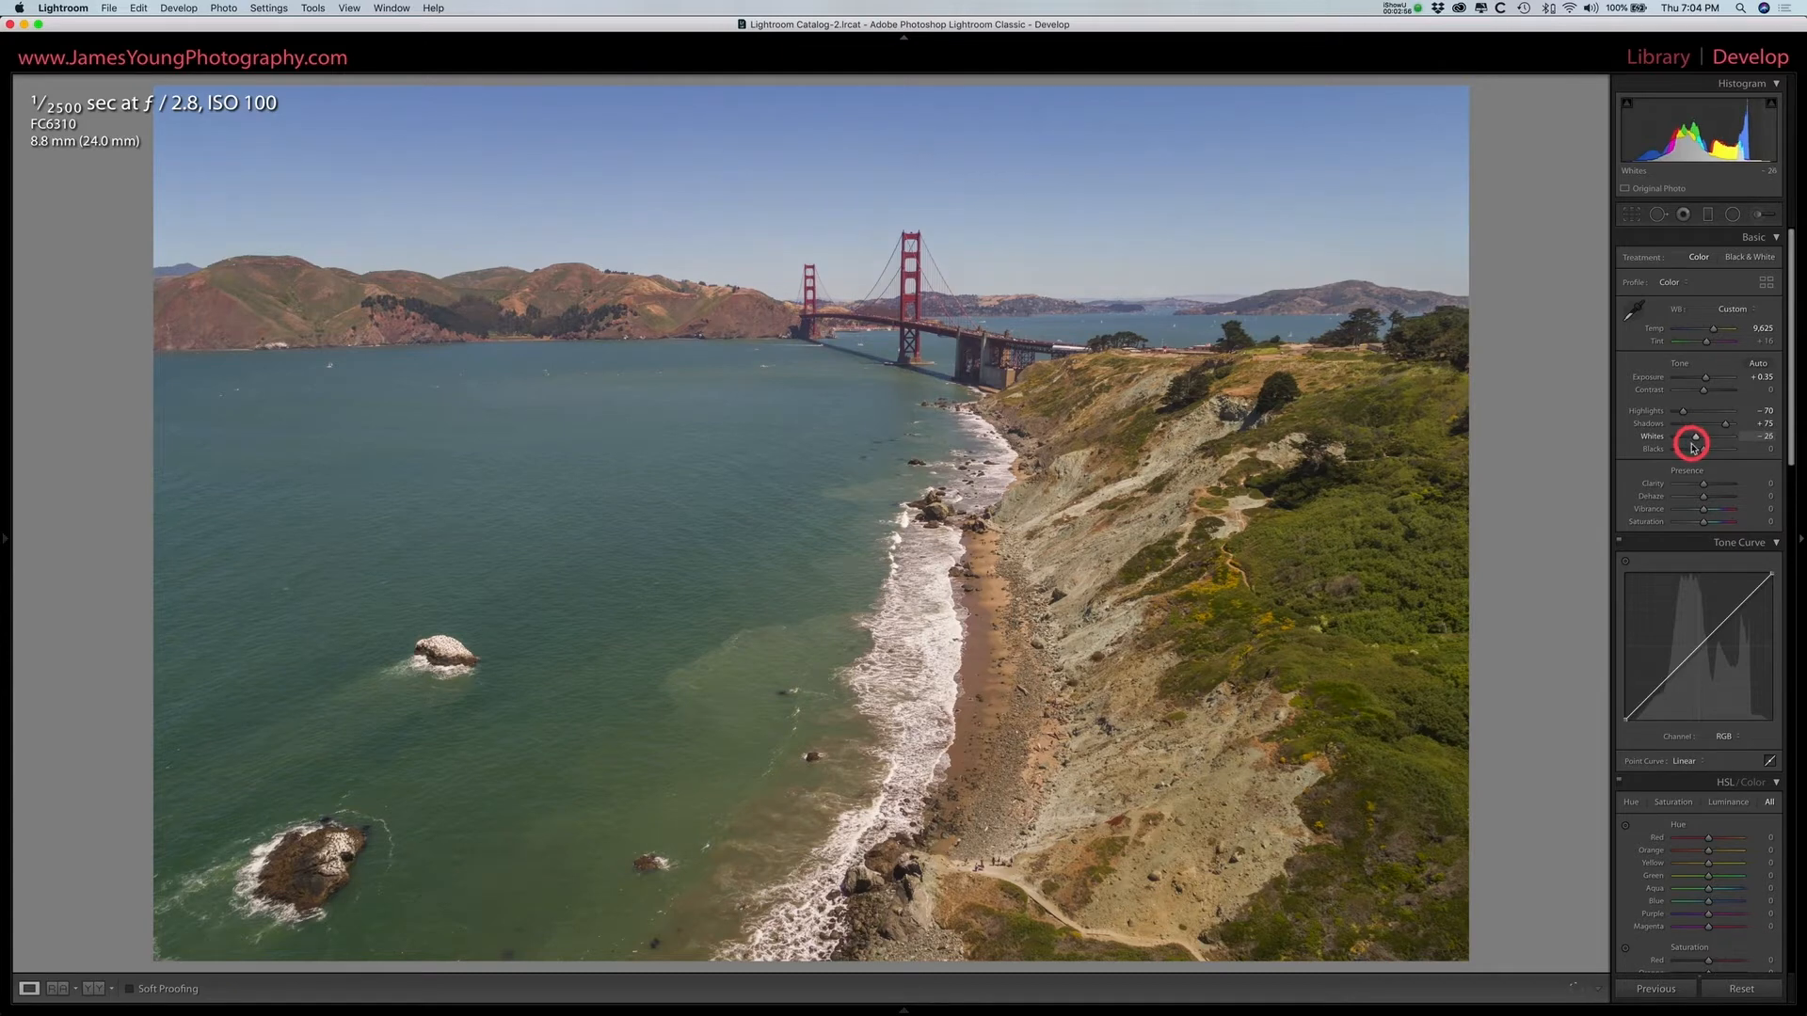
drag(1704, 421, 1701, 426)
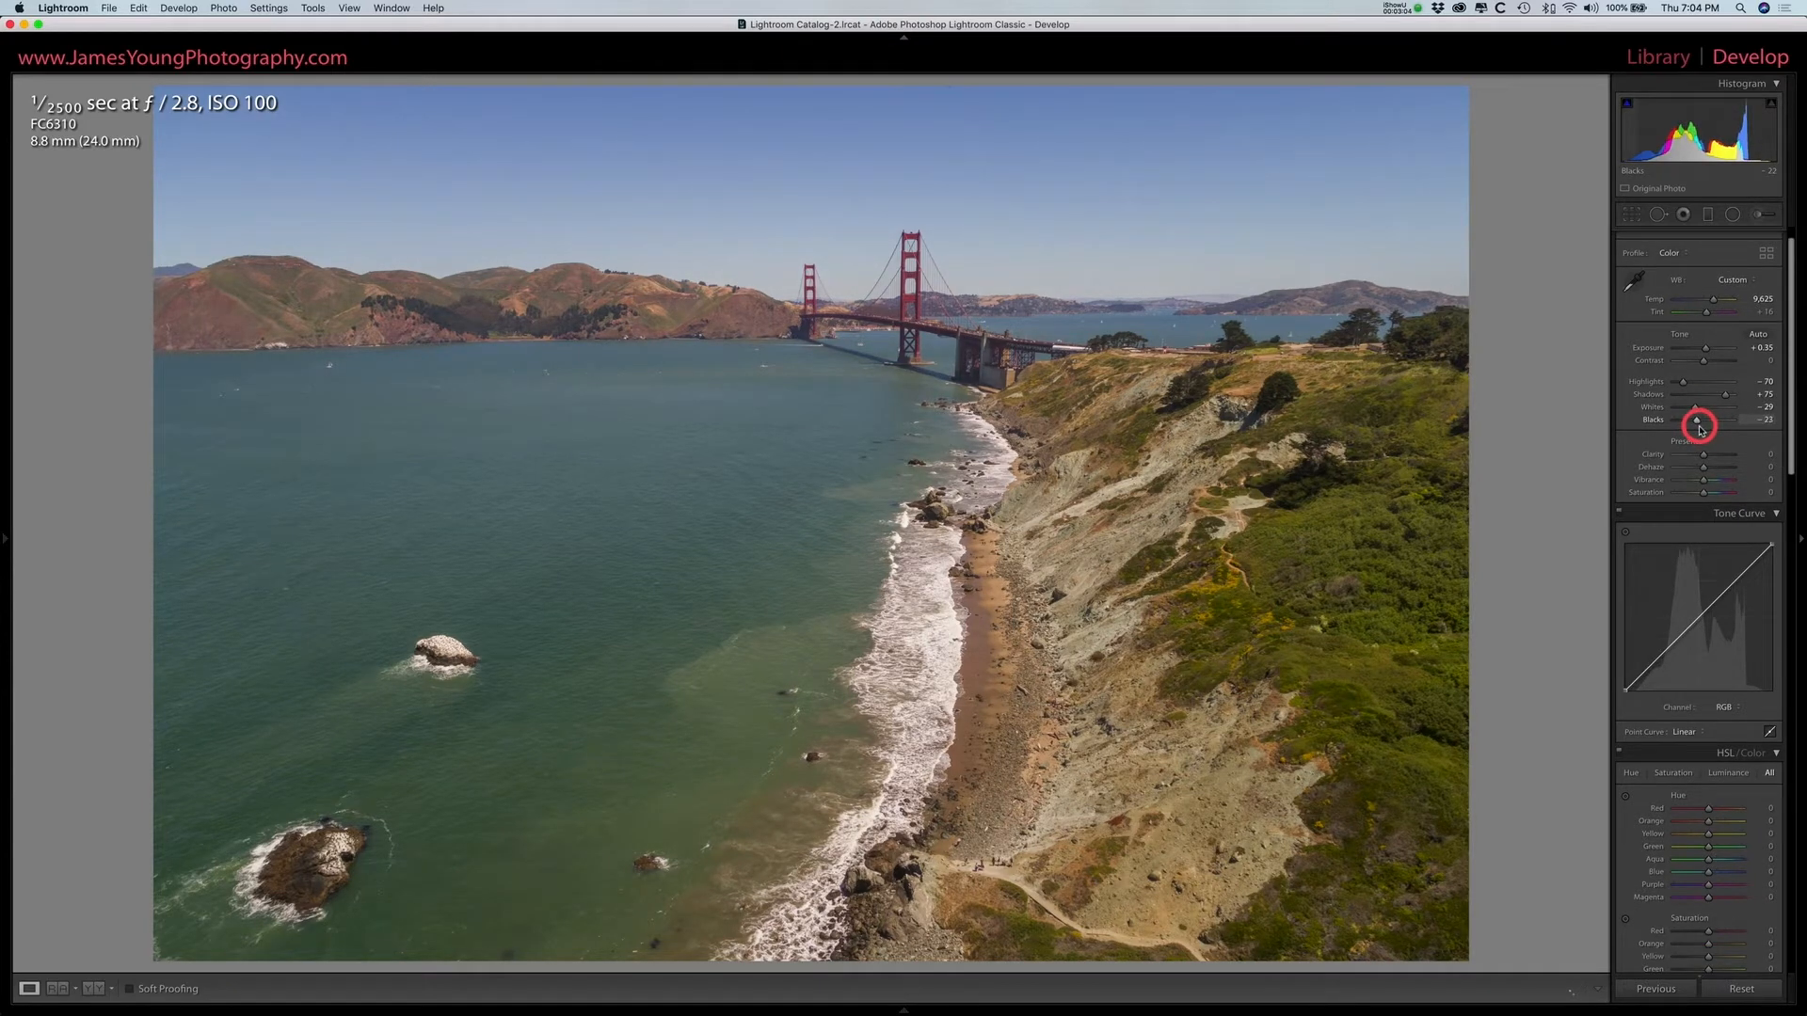
drag(1701, 431, 1700, 431)
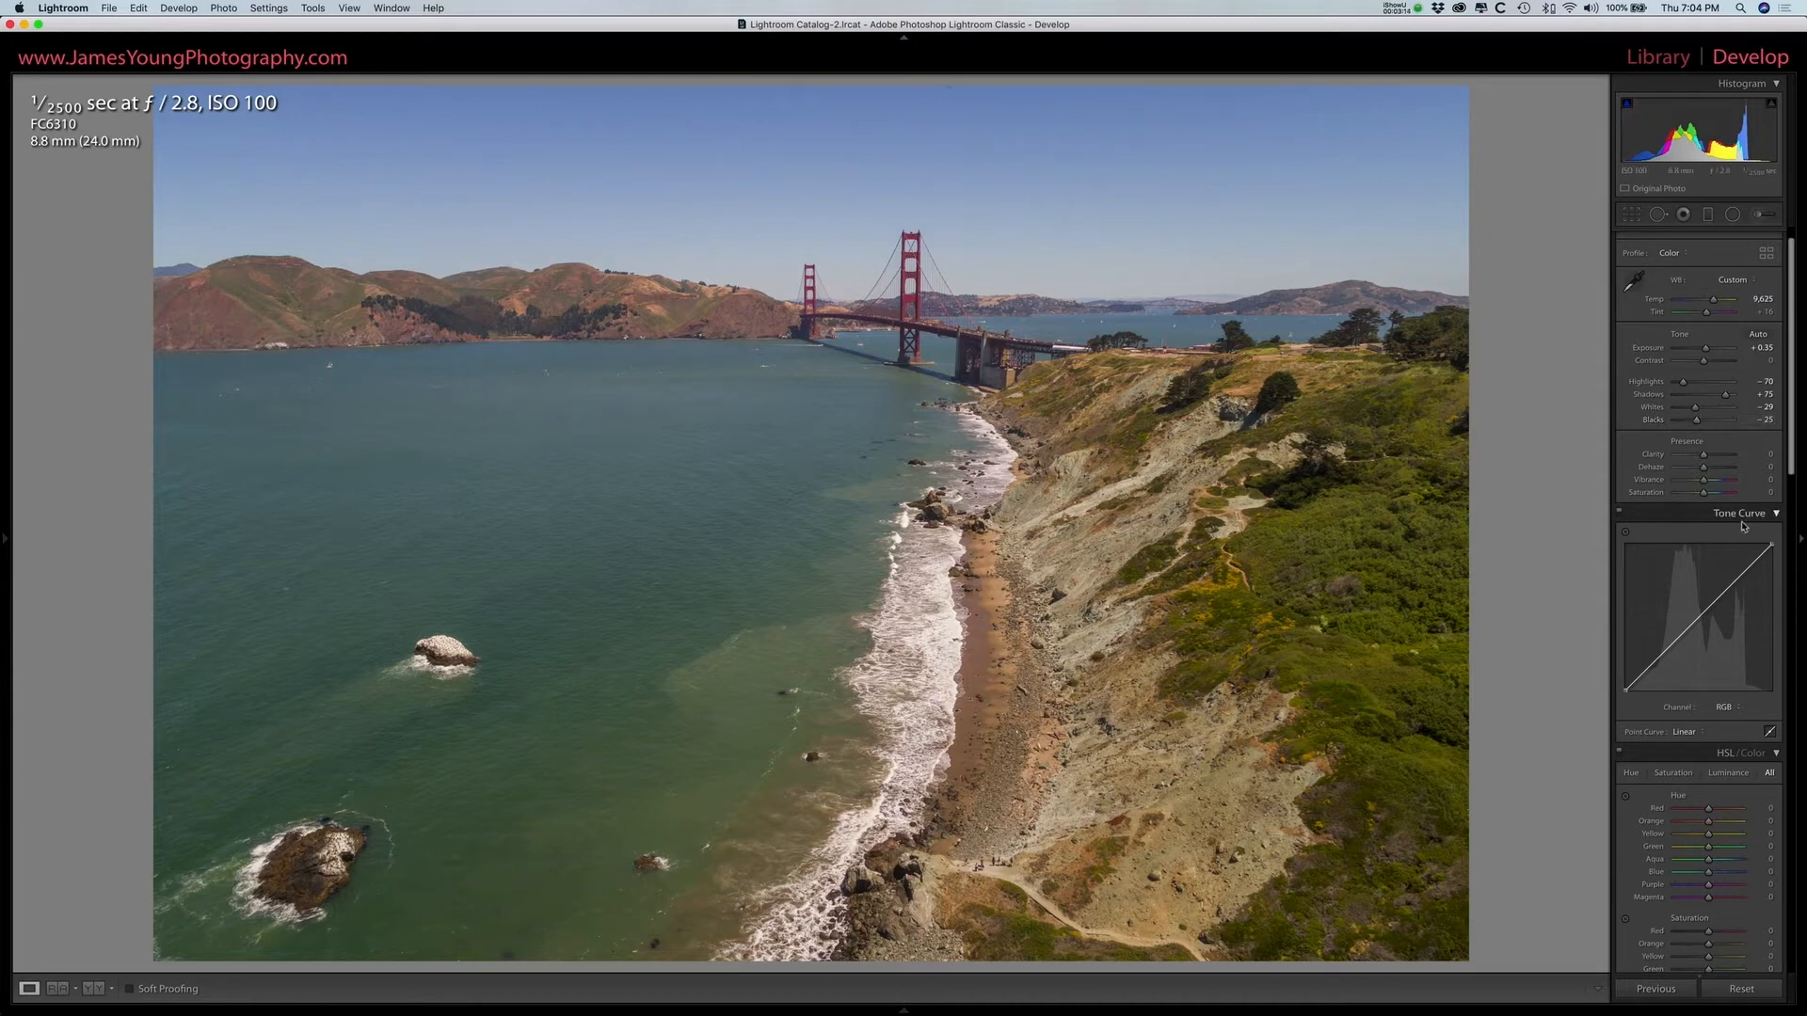
- Set the photo's Clarity to +51 and undo a stronger trial adjustment
drag(1711, 460, 1721, 448)
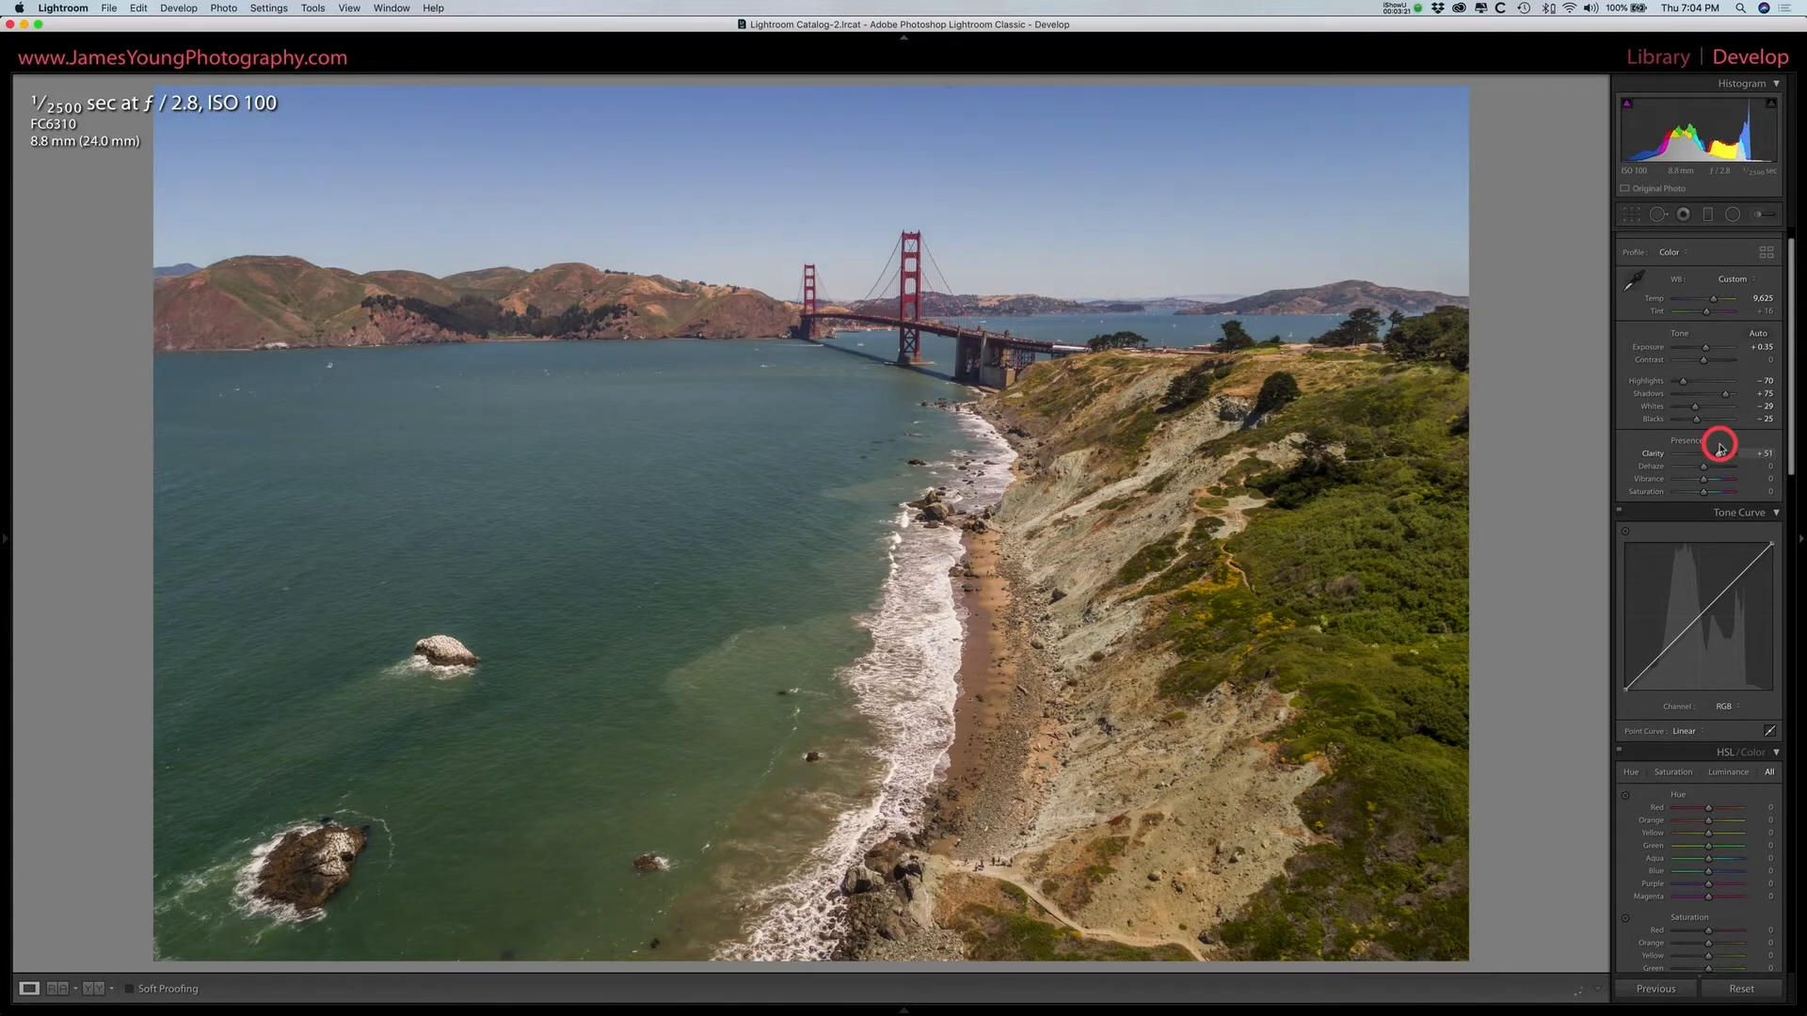
drag(1721, 448, 1720, 449)
scroll(1727, 461, up, 1)
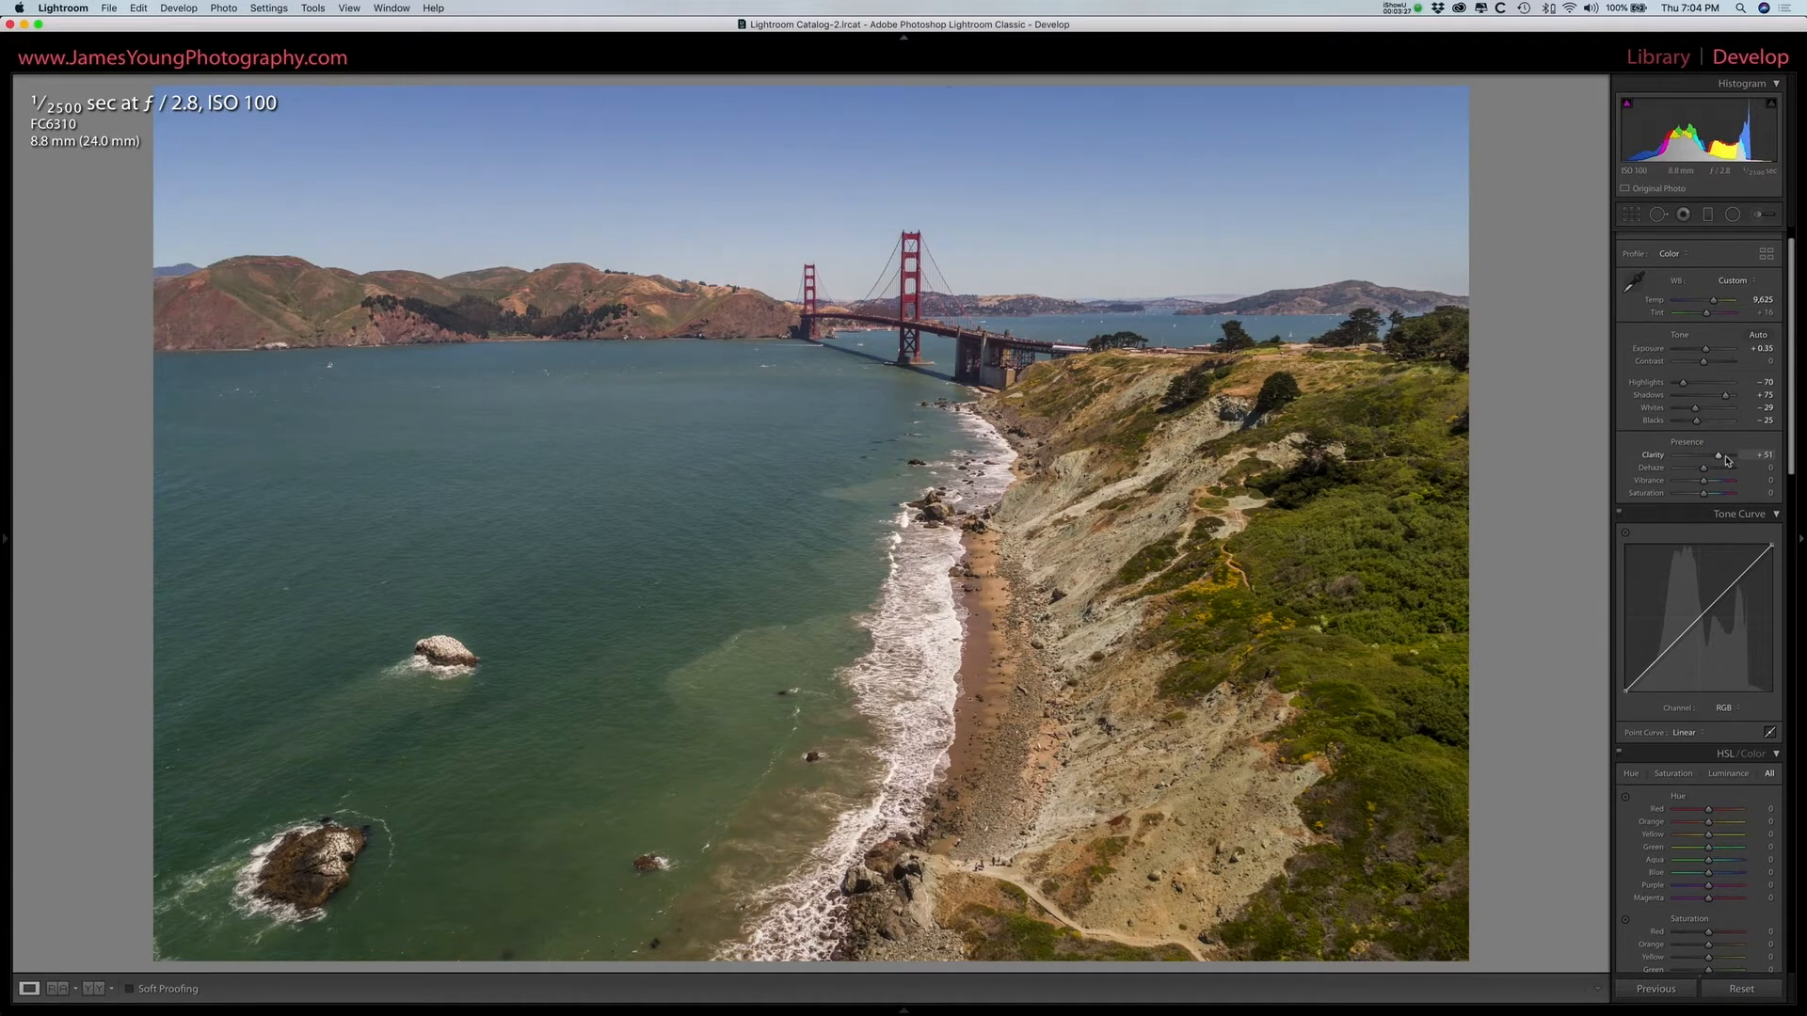
scroll(1727, 461, down, 1)
drag(1727, 455, 1738, 450)
key(super+z)
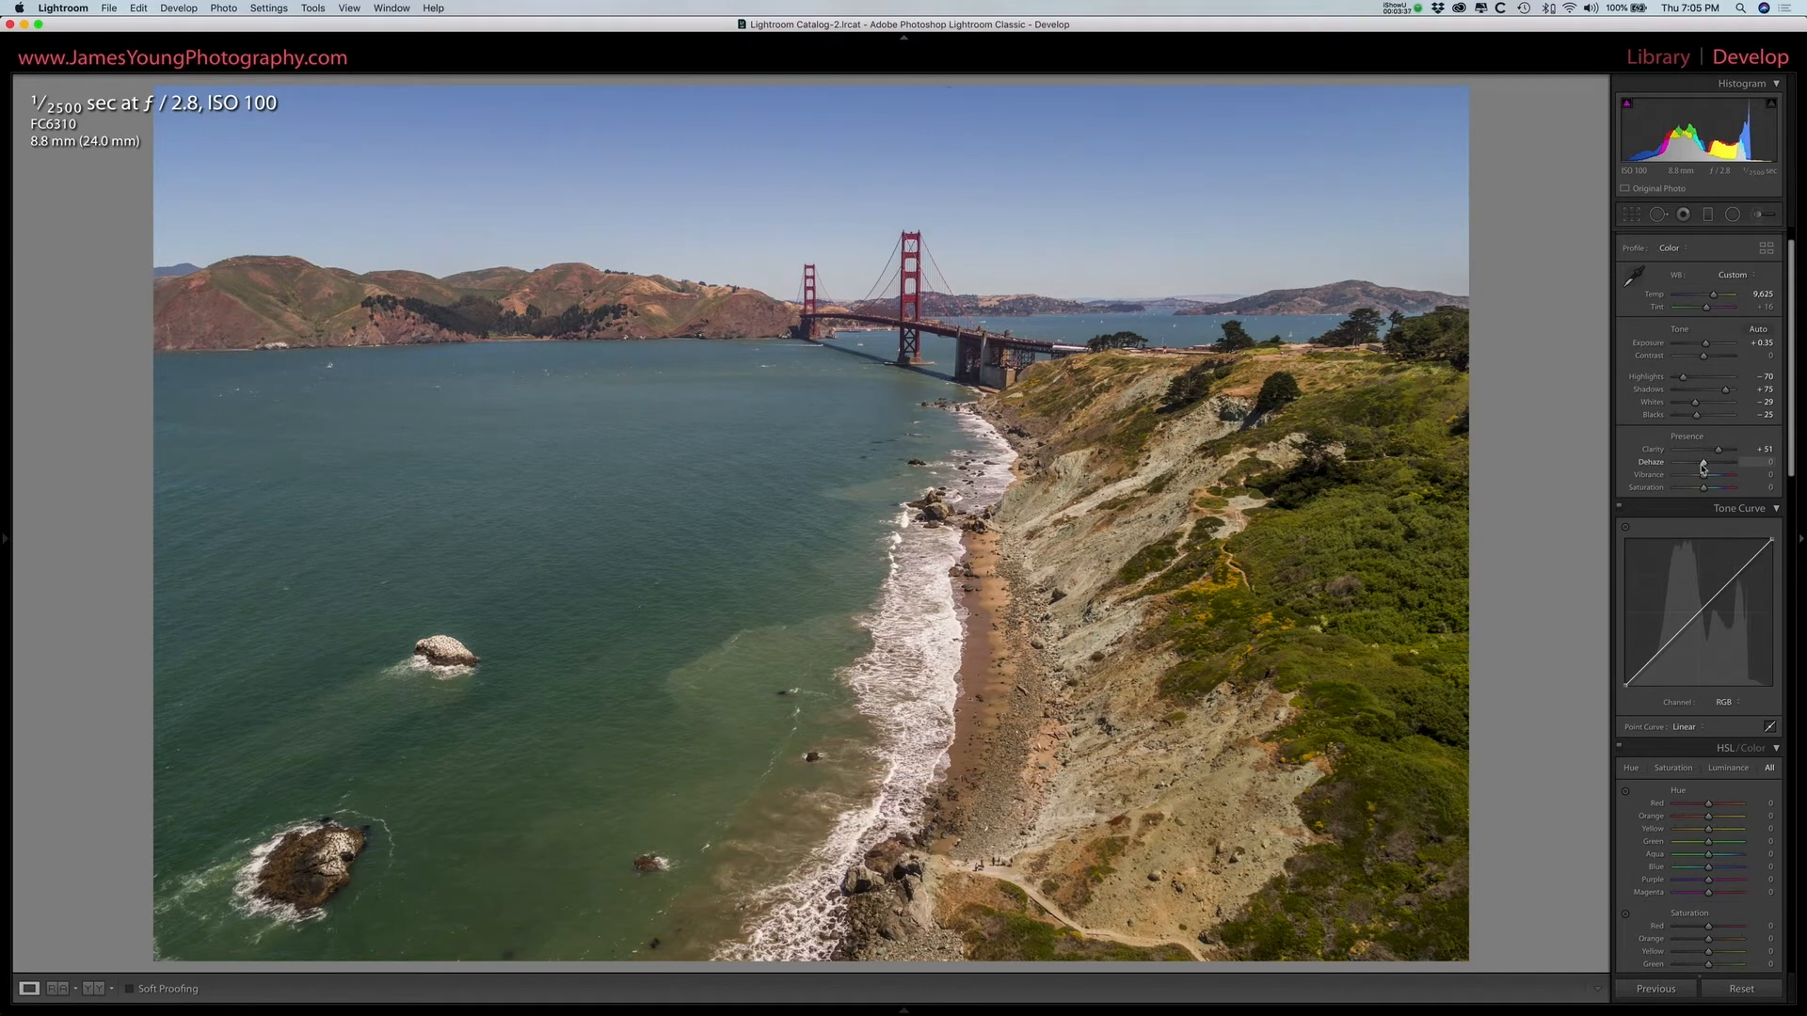
- Set Vibrance to +5 and Saturation to −10
scroll(1703, 468, down, 1)
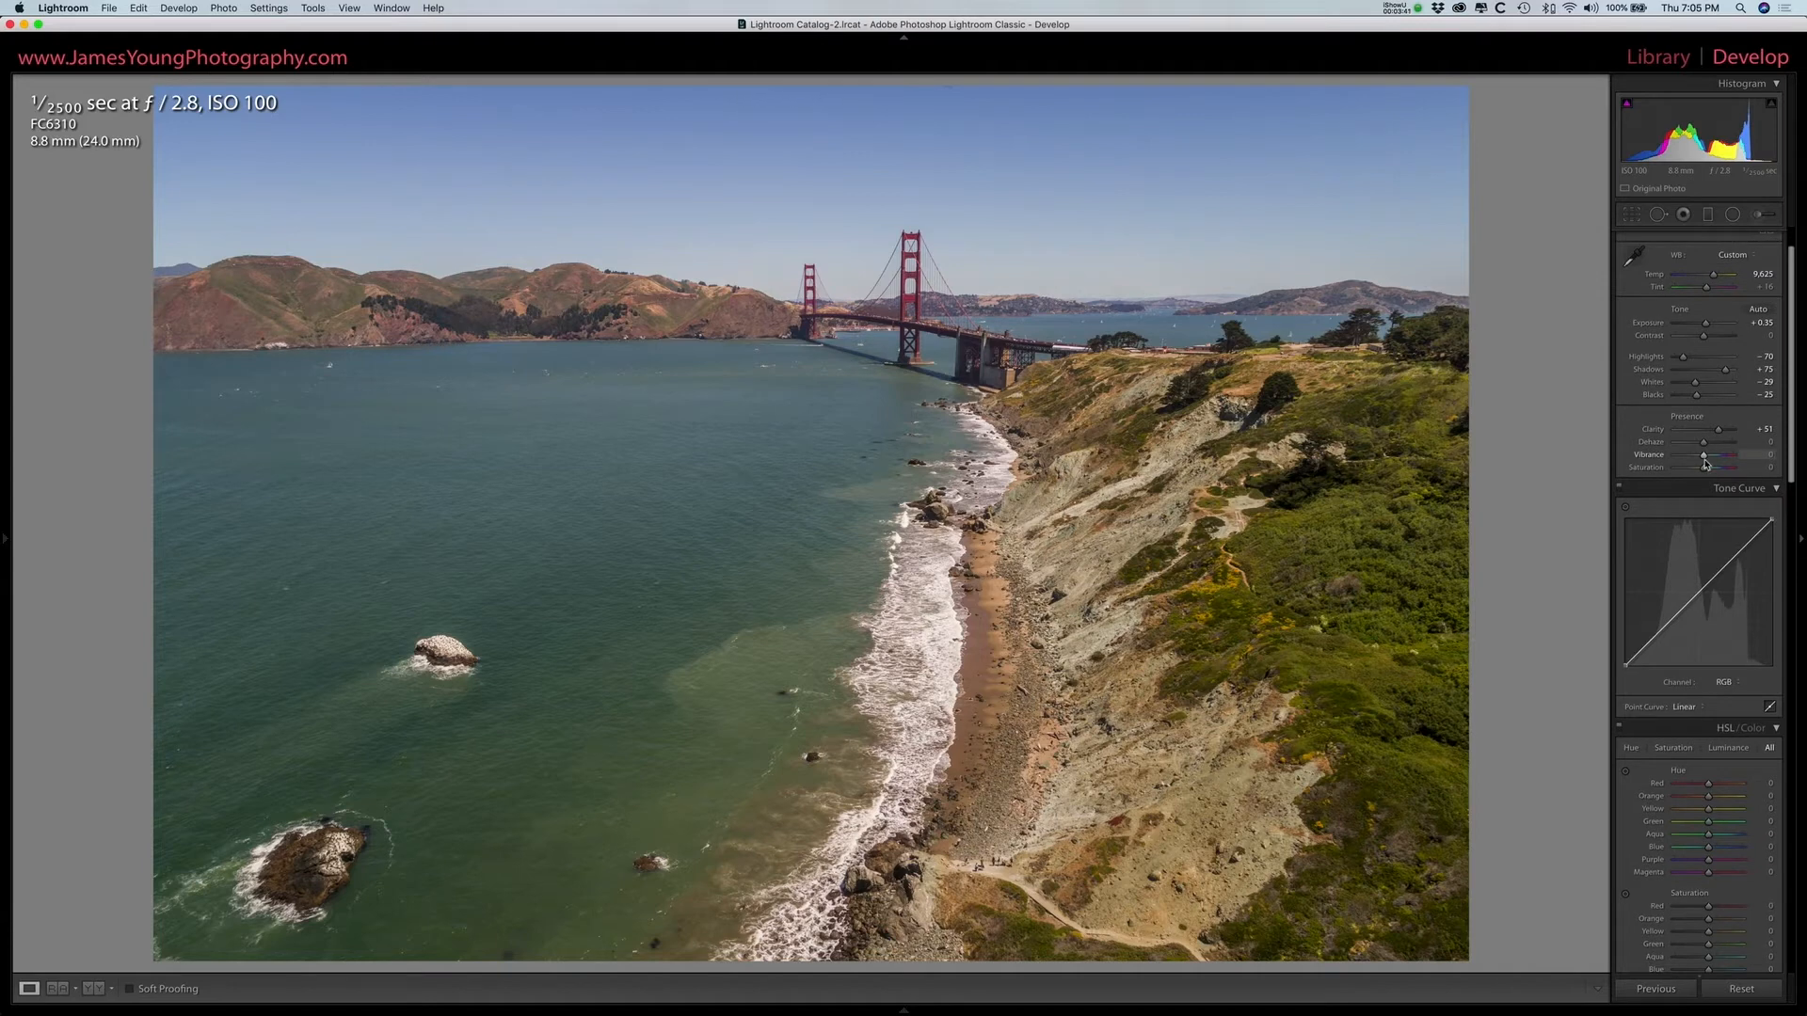
drag(1704, 461, 1706, 458)
click(1703, 469)
drag(1704, 468, 1698, 474)
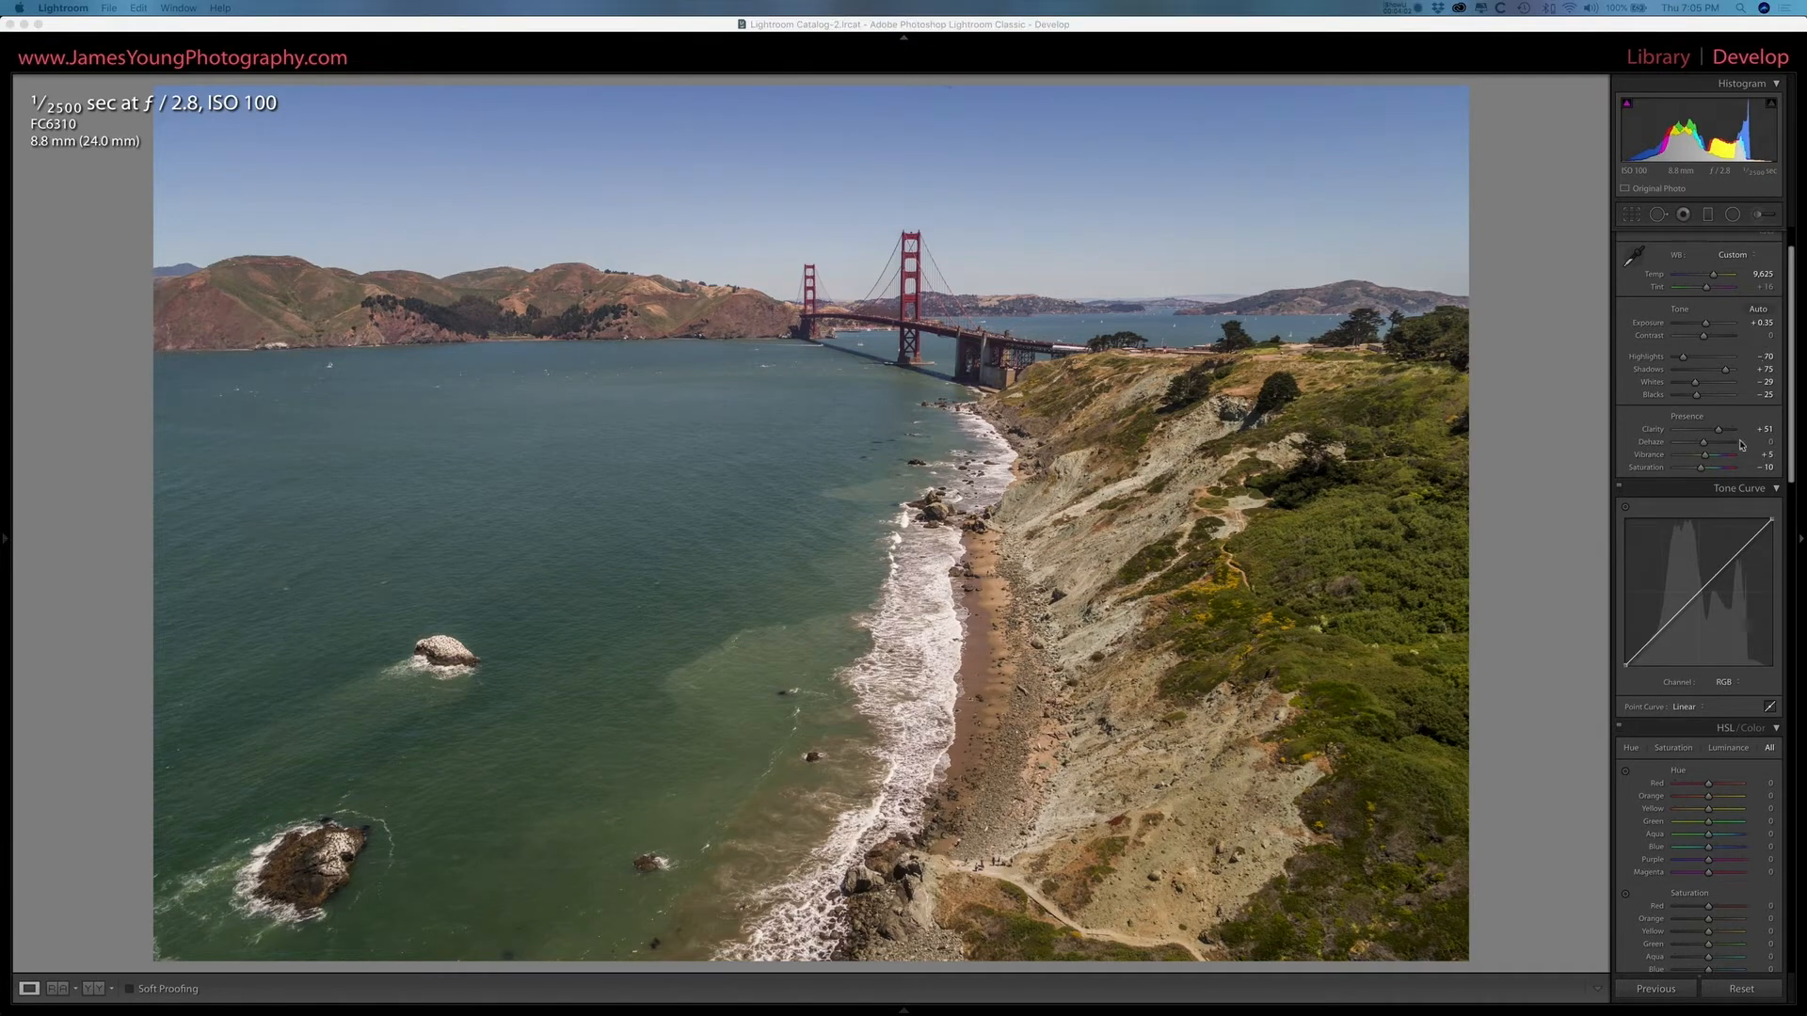
- Add highlight, midtone and shadow points to the RGB tone curve and raise its black point to about 14% for a faded look
click(1740, 565)
click(1736, 556)
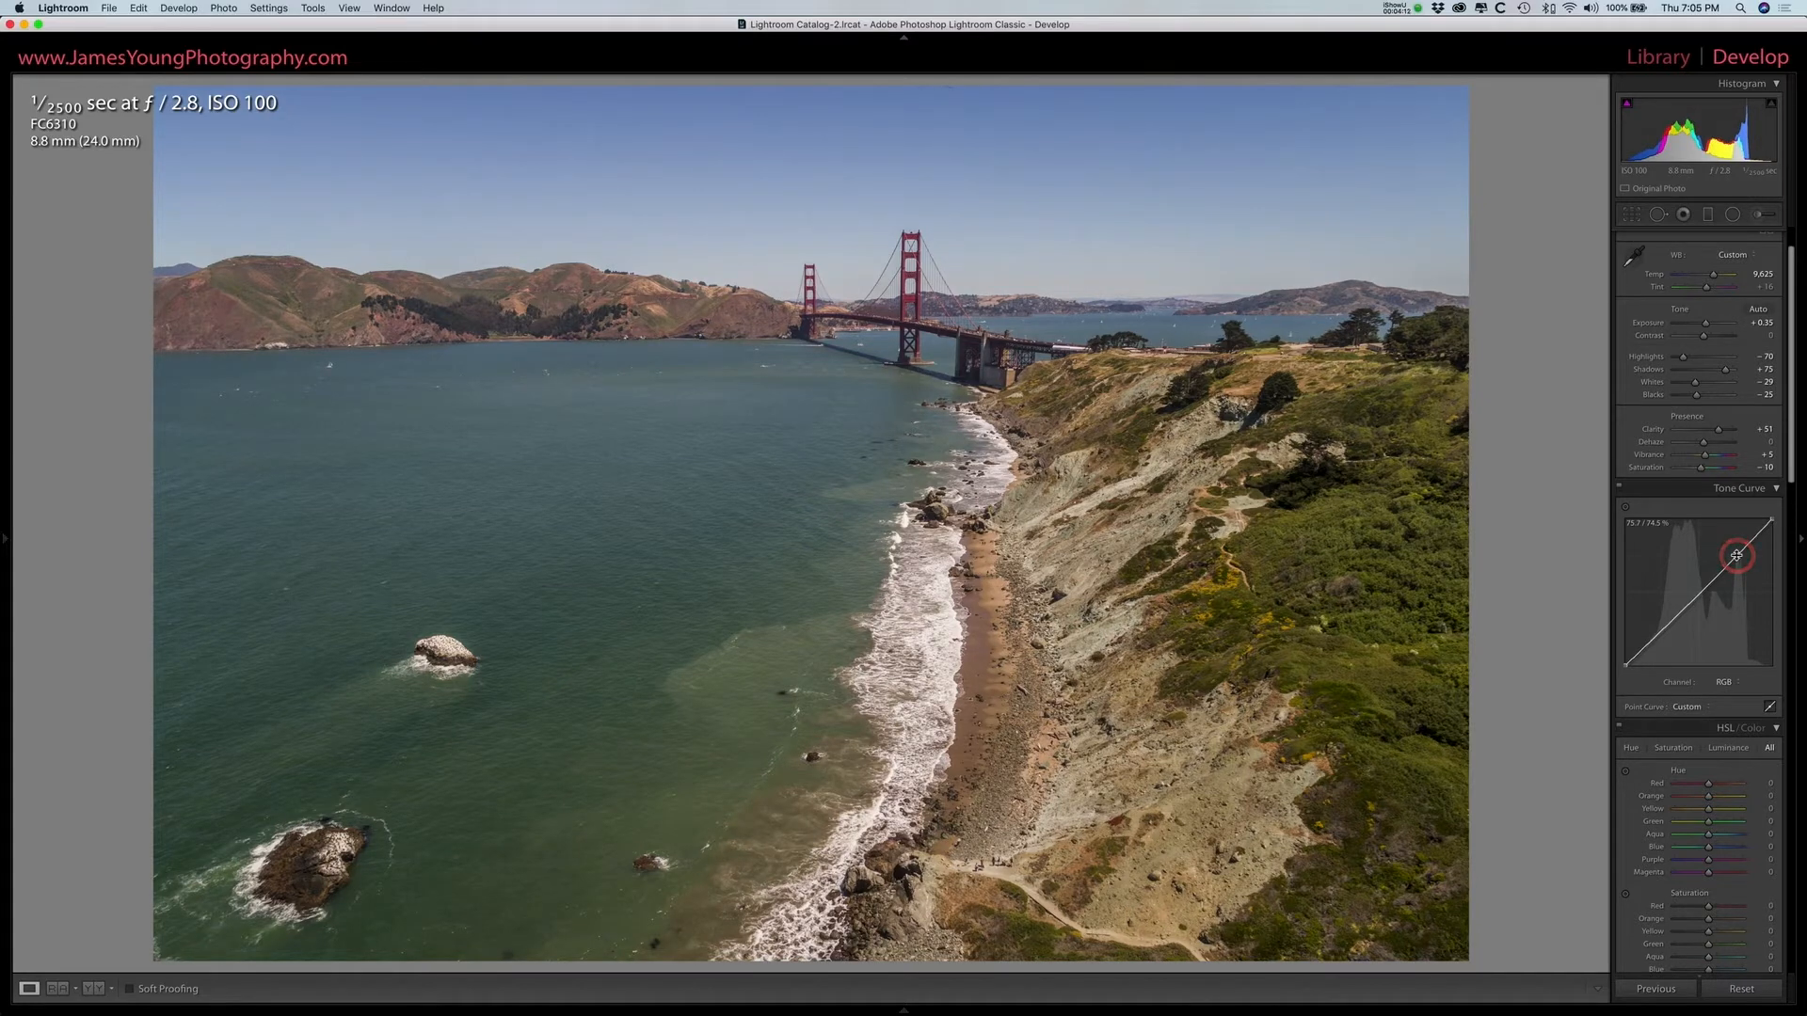
click(1659, 633)
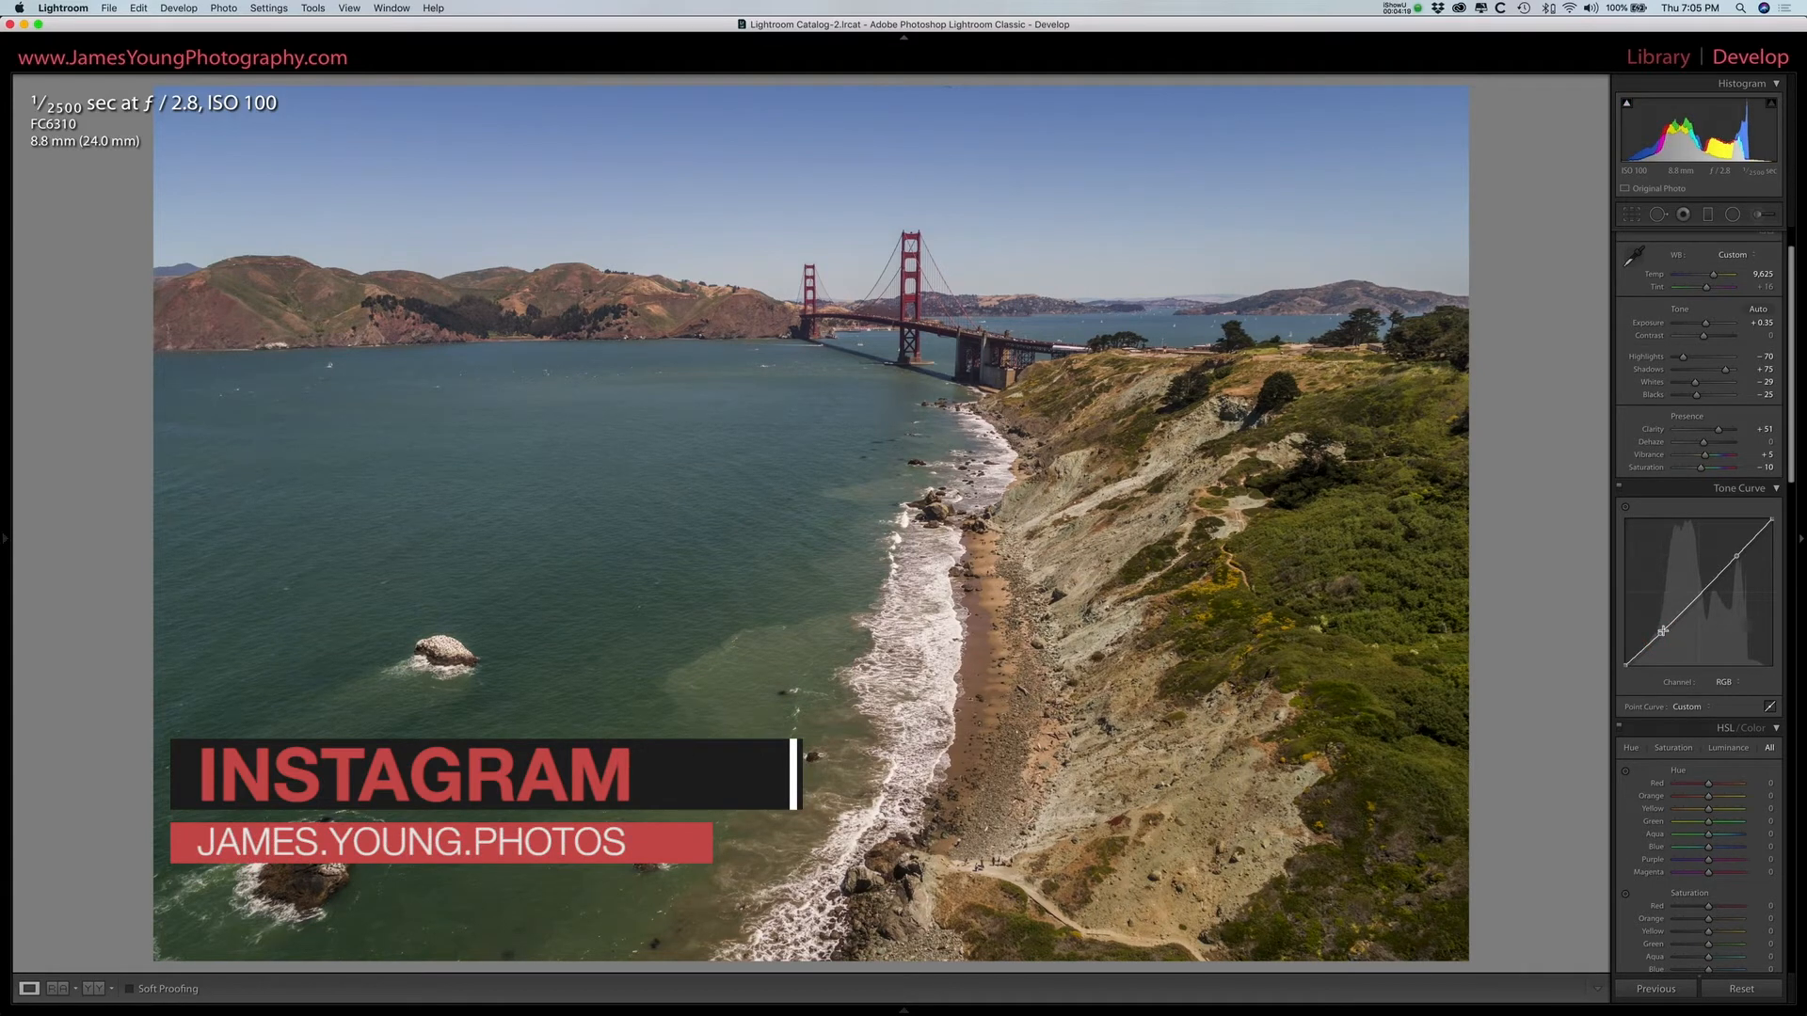
click(1684, 611)
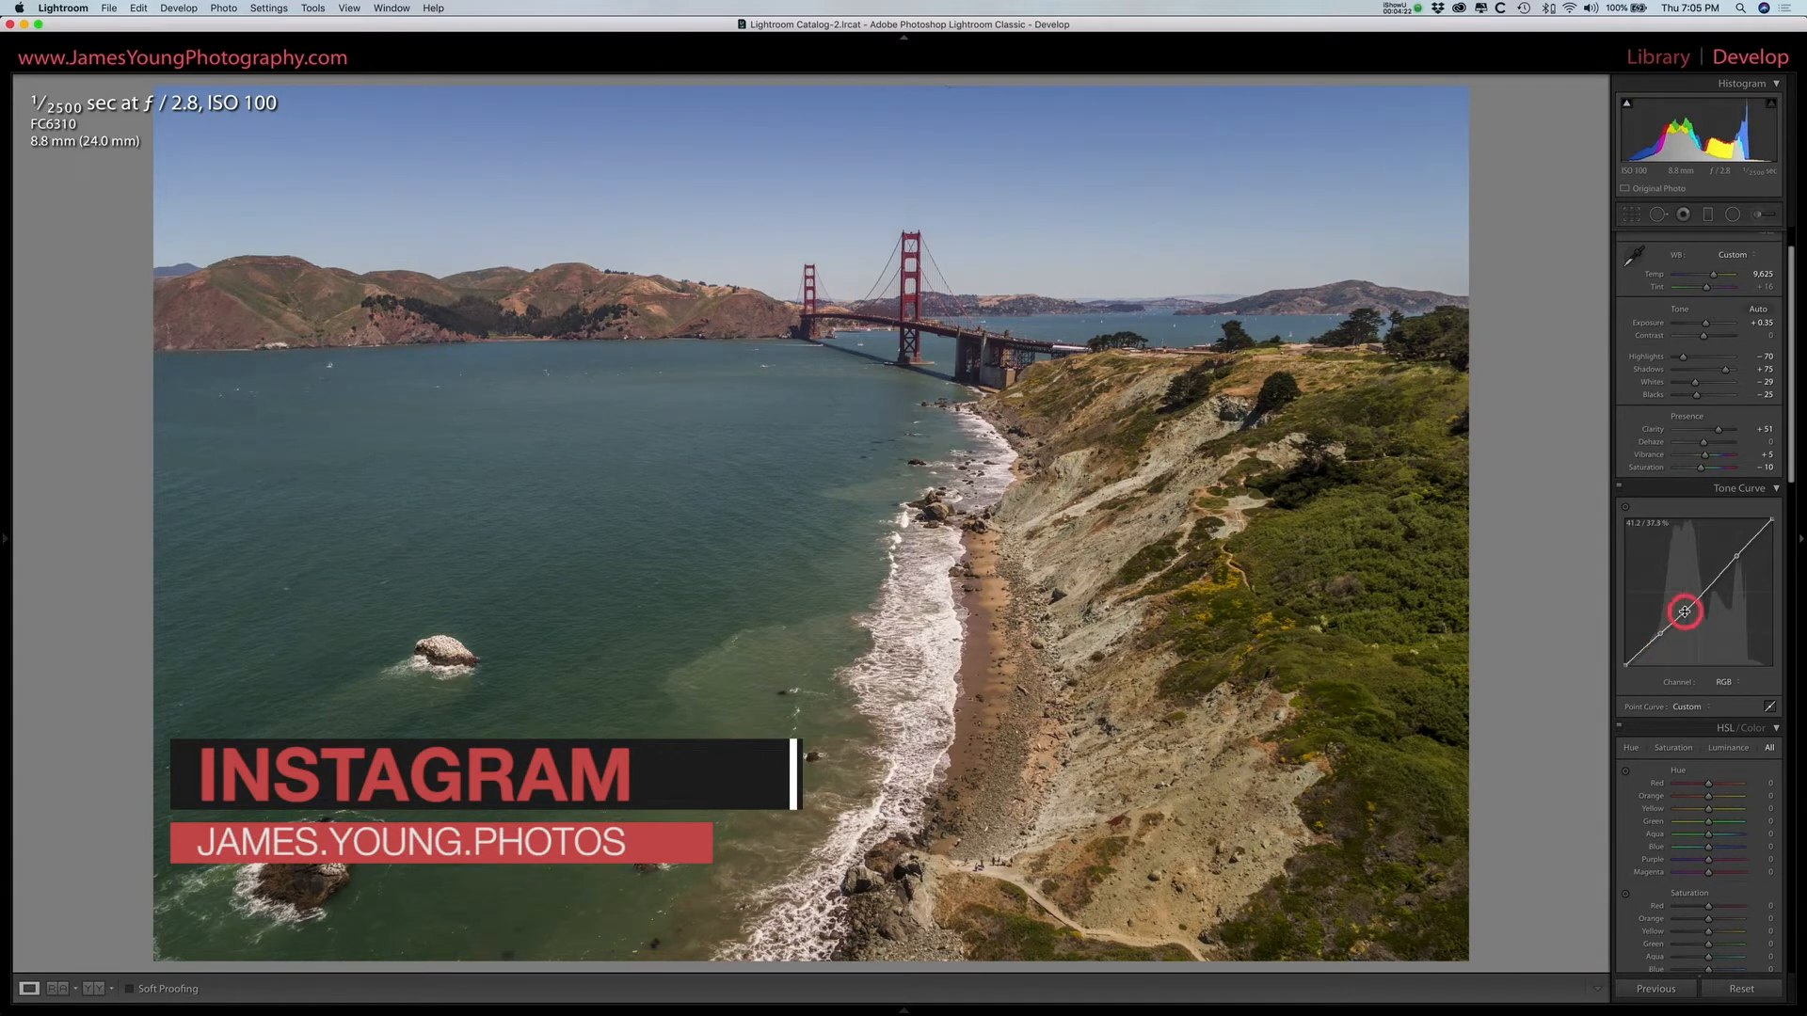
click(1736, 559)
drag(1736, 559, 1736, 561)
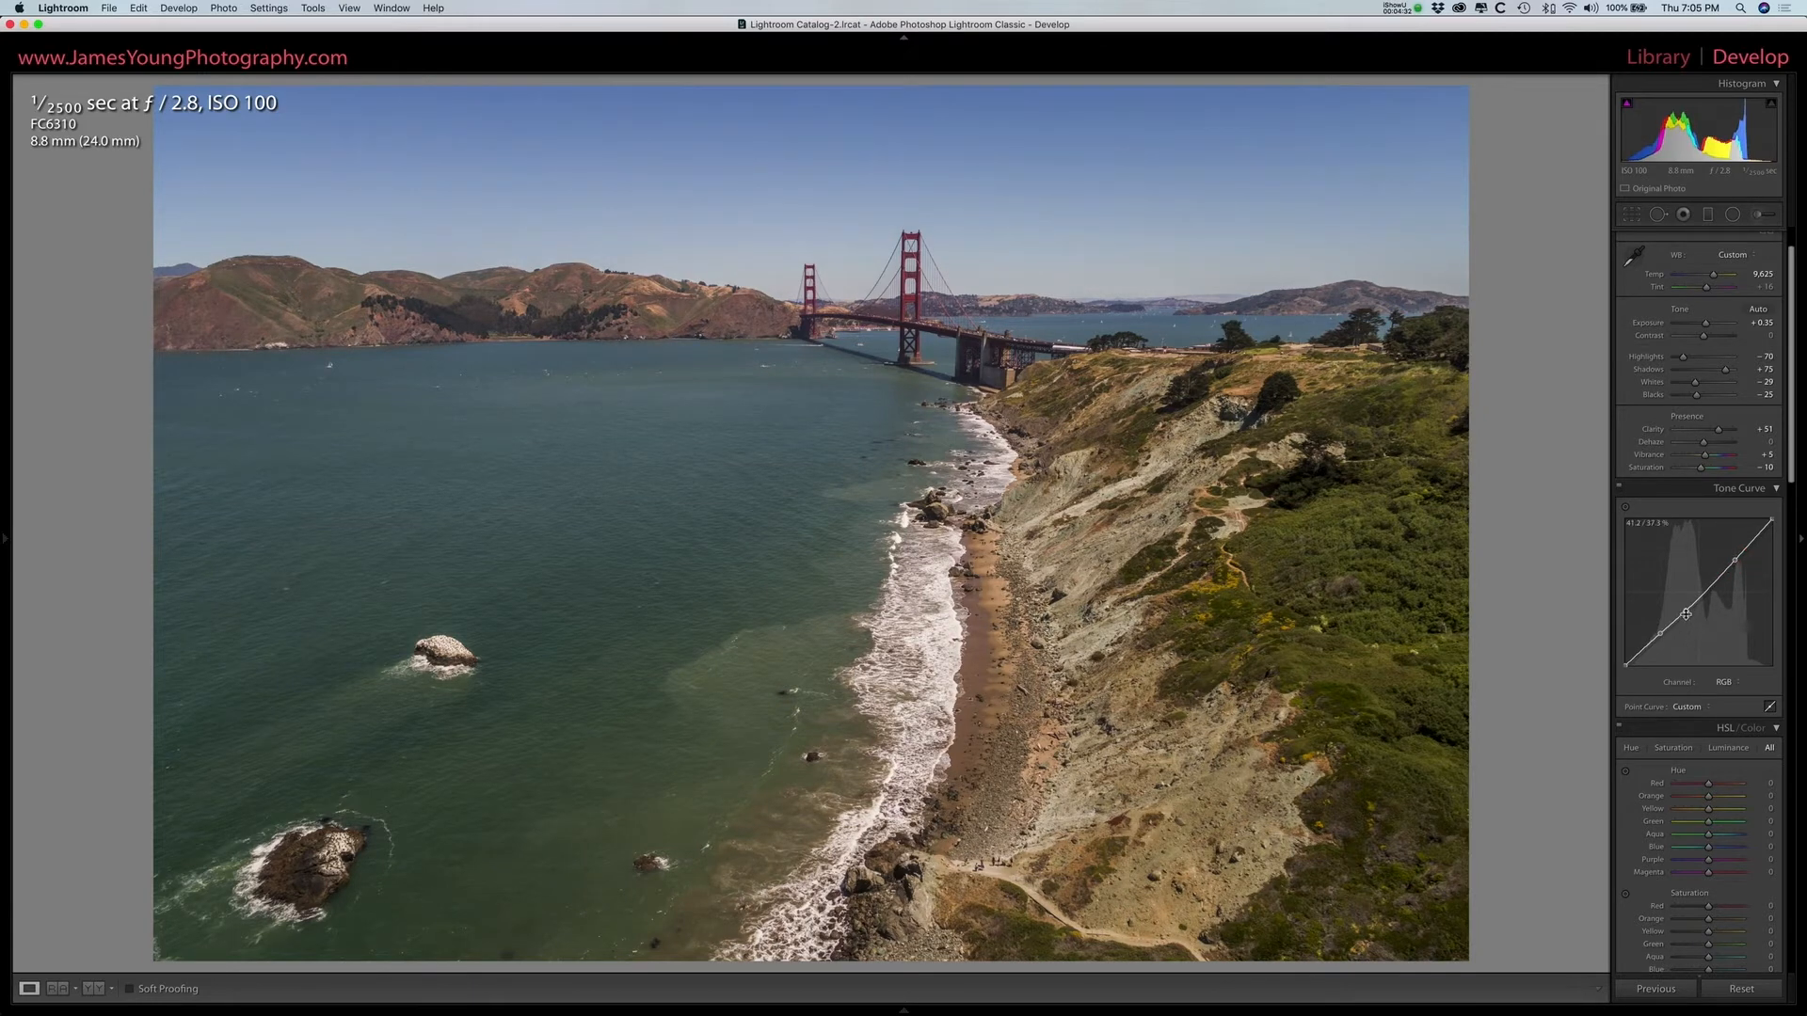
drag(1685, 615, 1683, 613)
drag(1656, 635, 1611, 644)
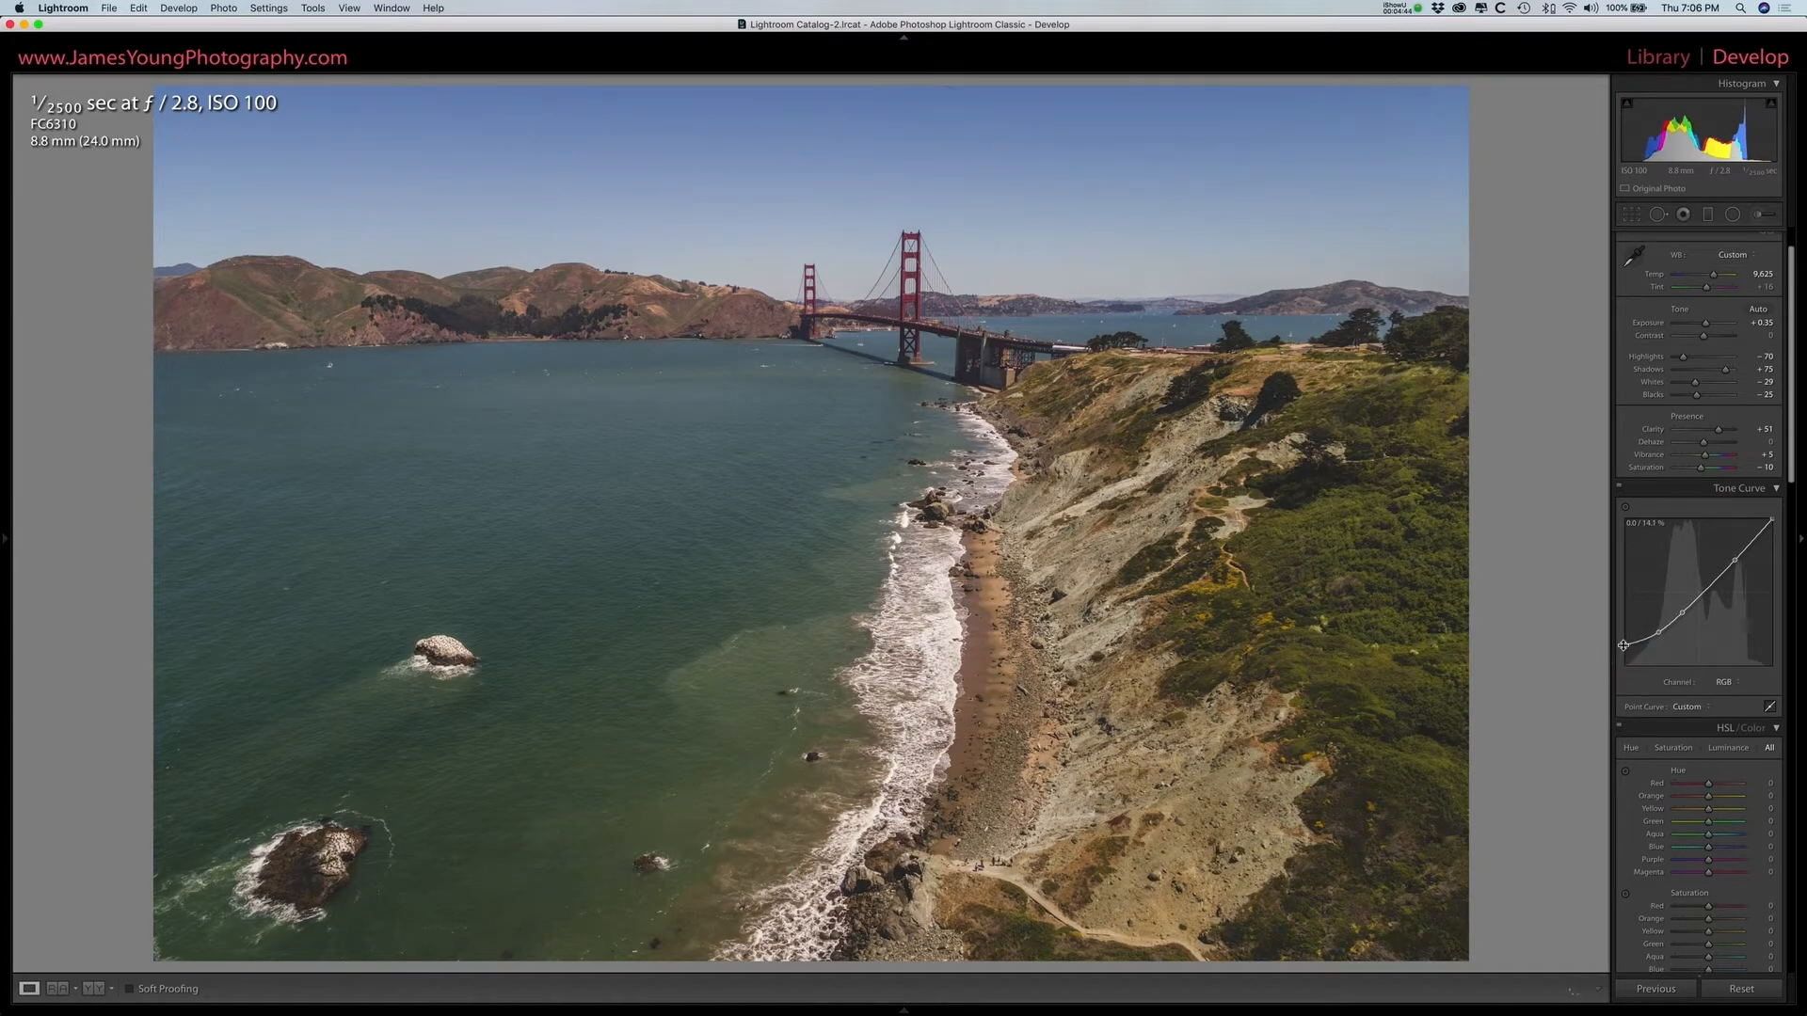
- Shape the Red channel tone curve into an S with lowered shadows, an anchored midtone and raised highlights
click(1734, 680)
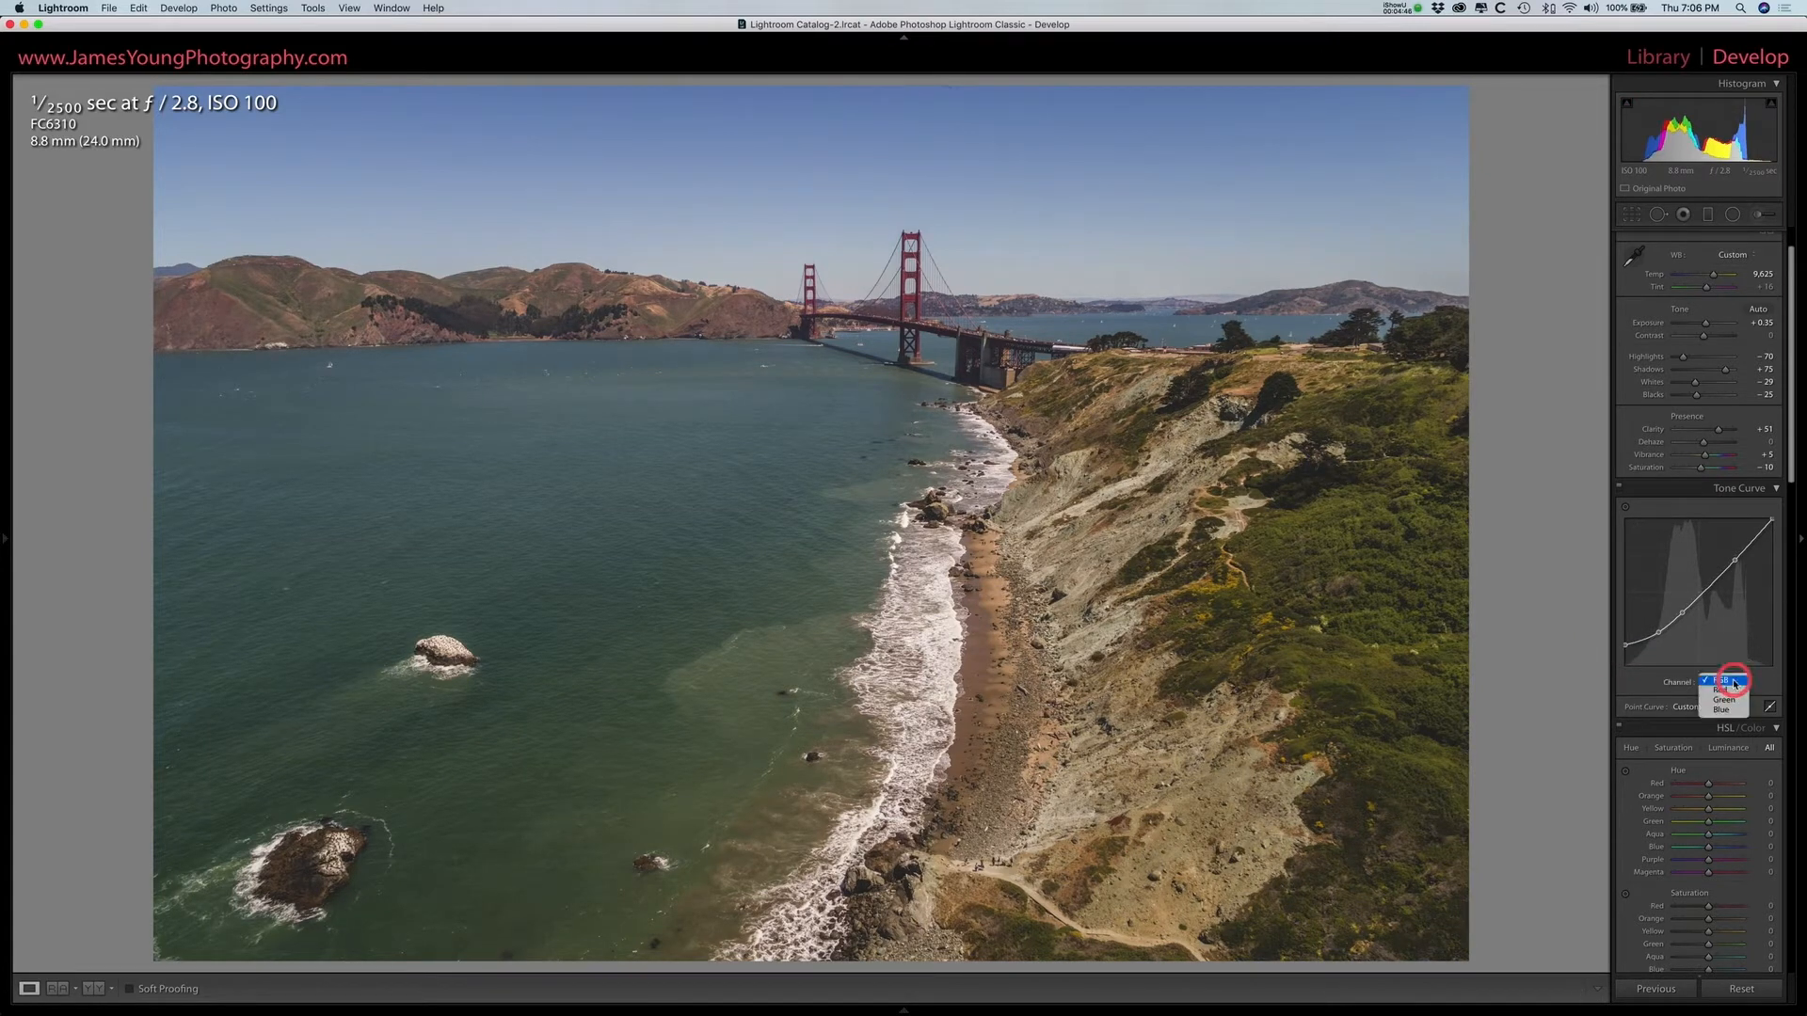
click(1731, 692)
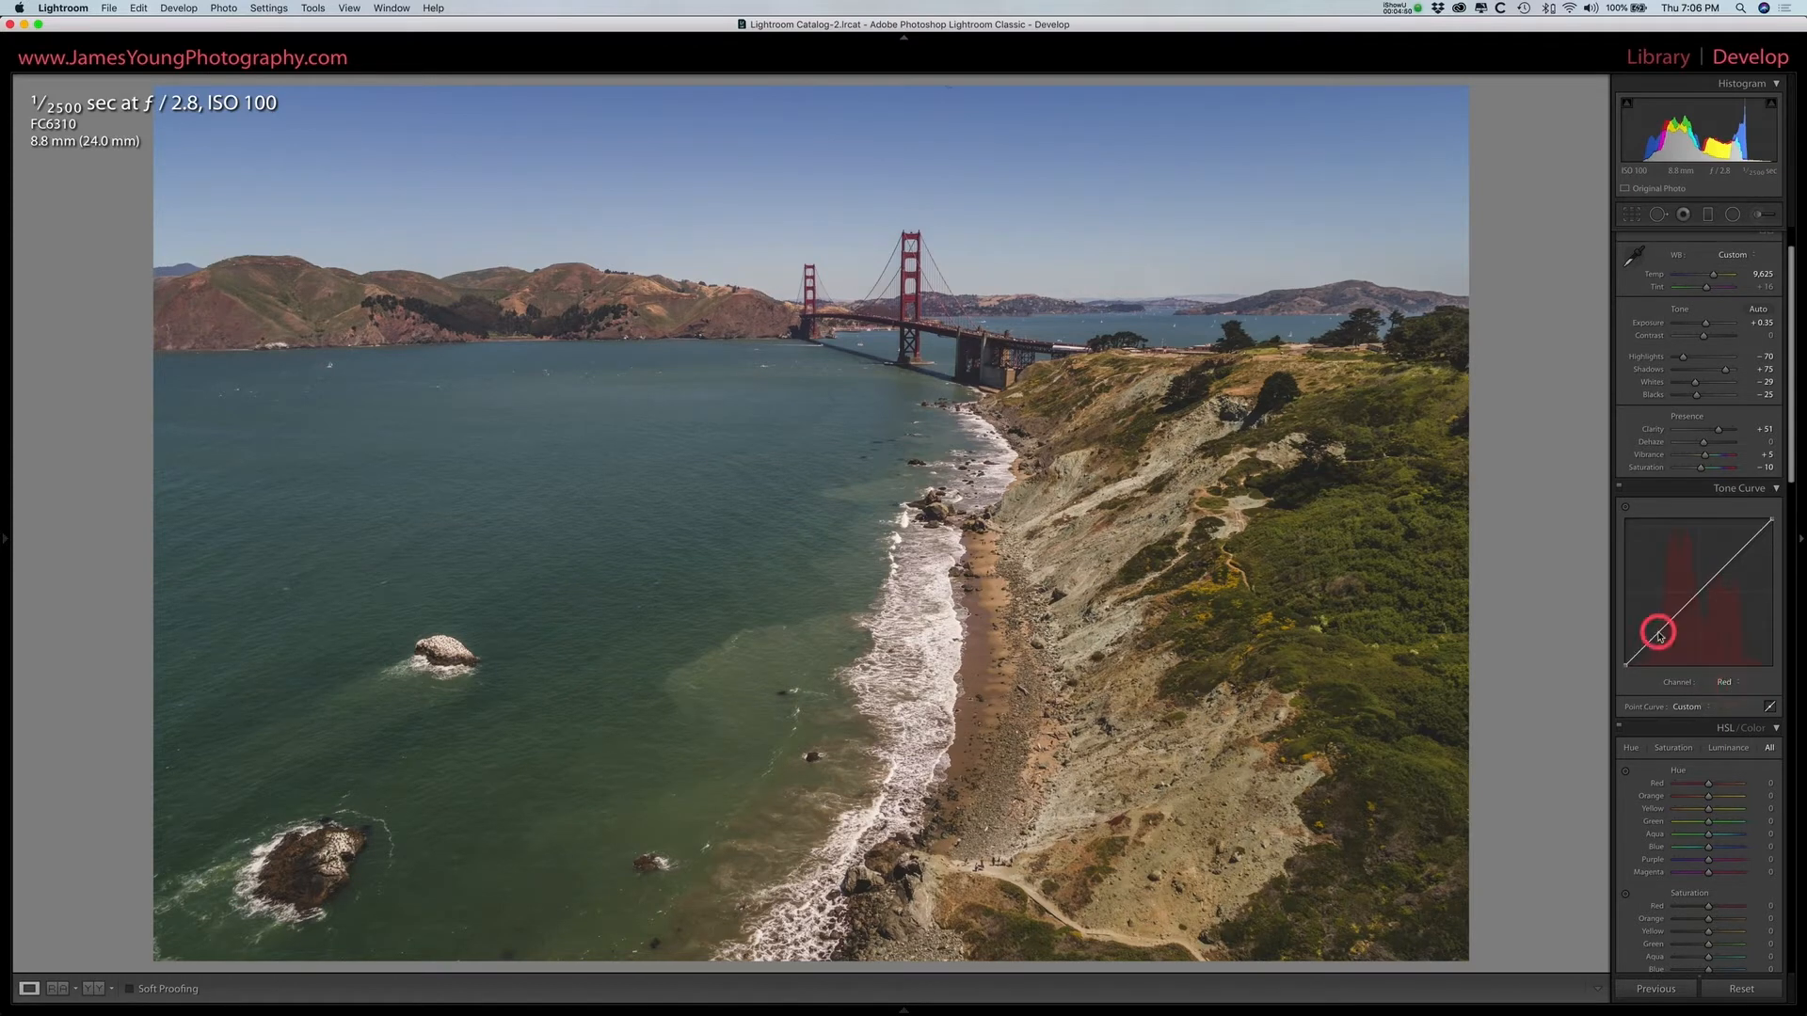
click(1695, 593)
click(1733, 556)
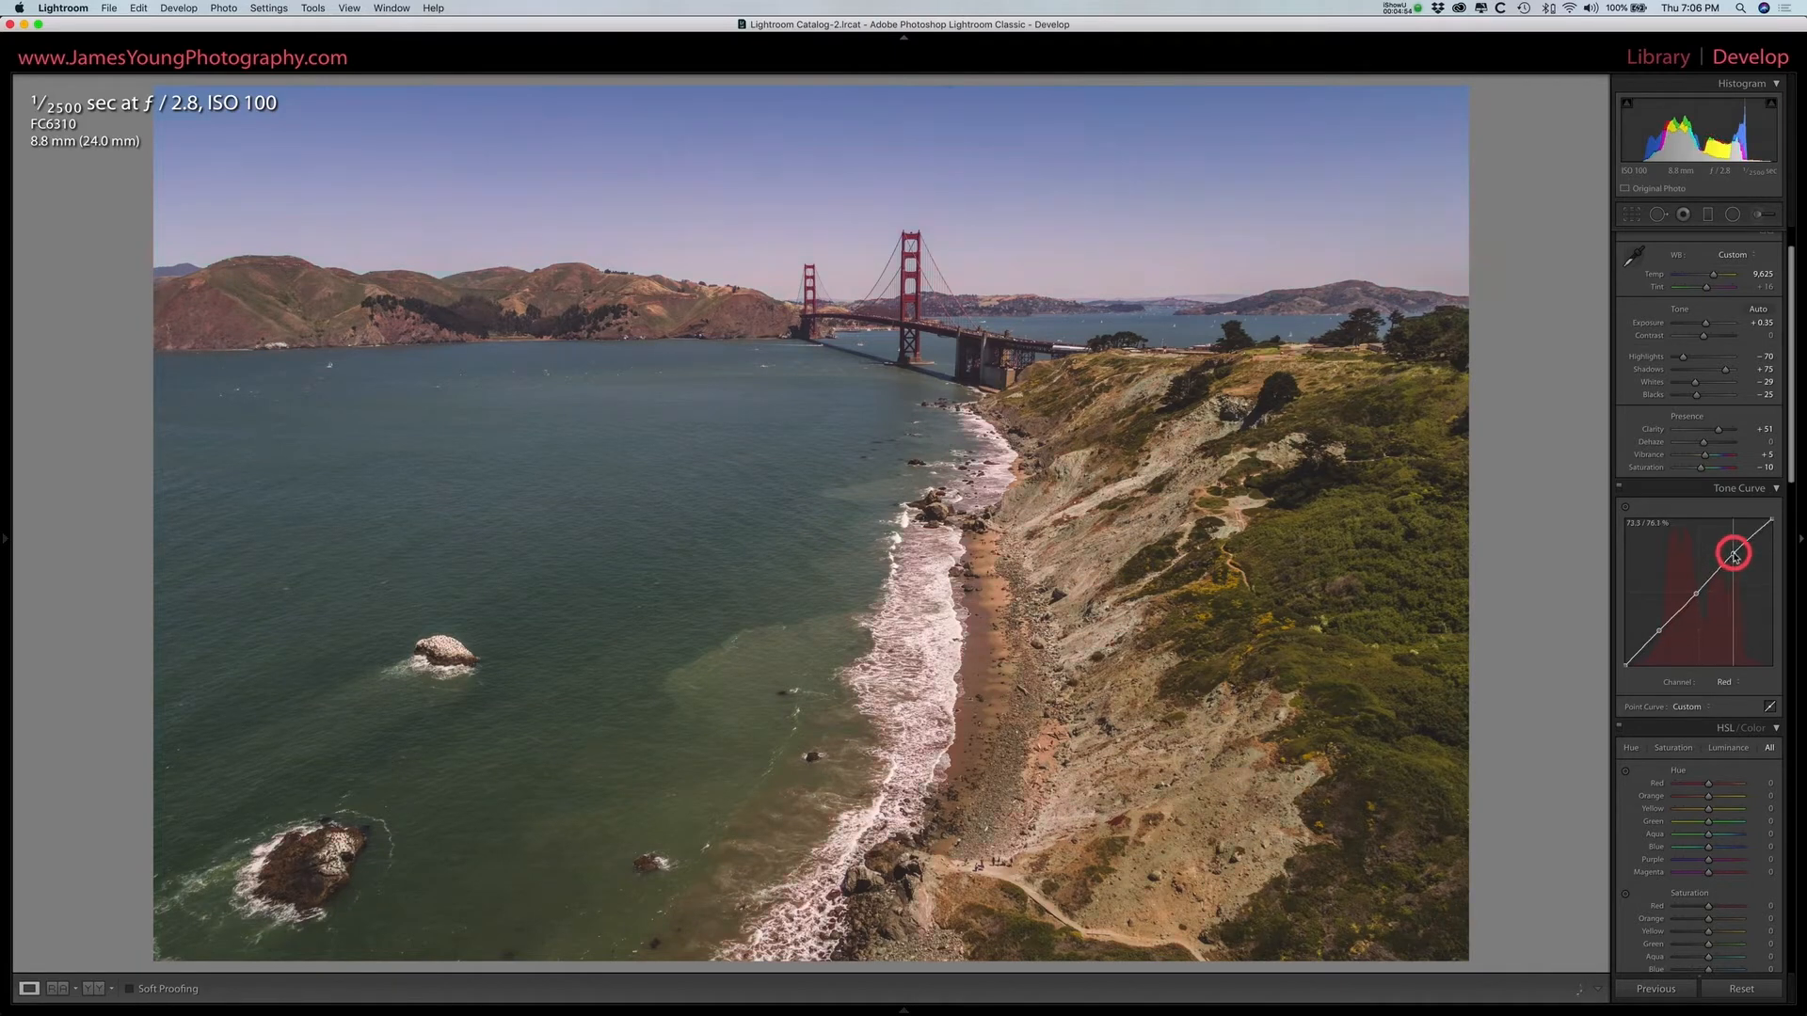
drag(1659, 630, 1655, 646)
drag(1733, 555, 1736, 553)
- Give the Green channel tone curve a matching S shape by anchoring the midtone, lifting highlights and lowering shadows
scroll(1726, 676, down, 1)
click(1726, 680)
click(1726, 687)
click(1698, 590)
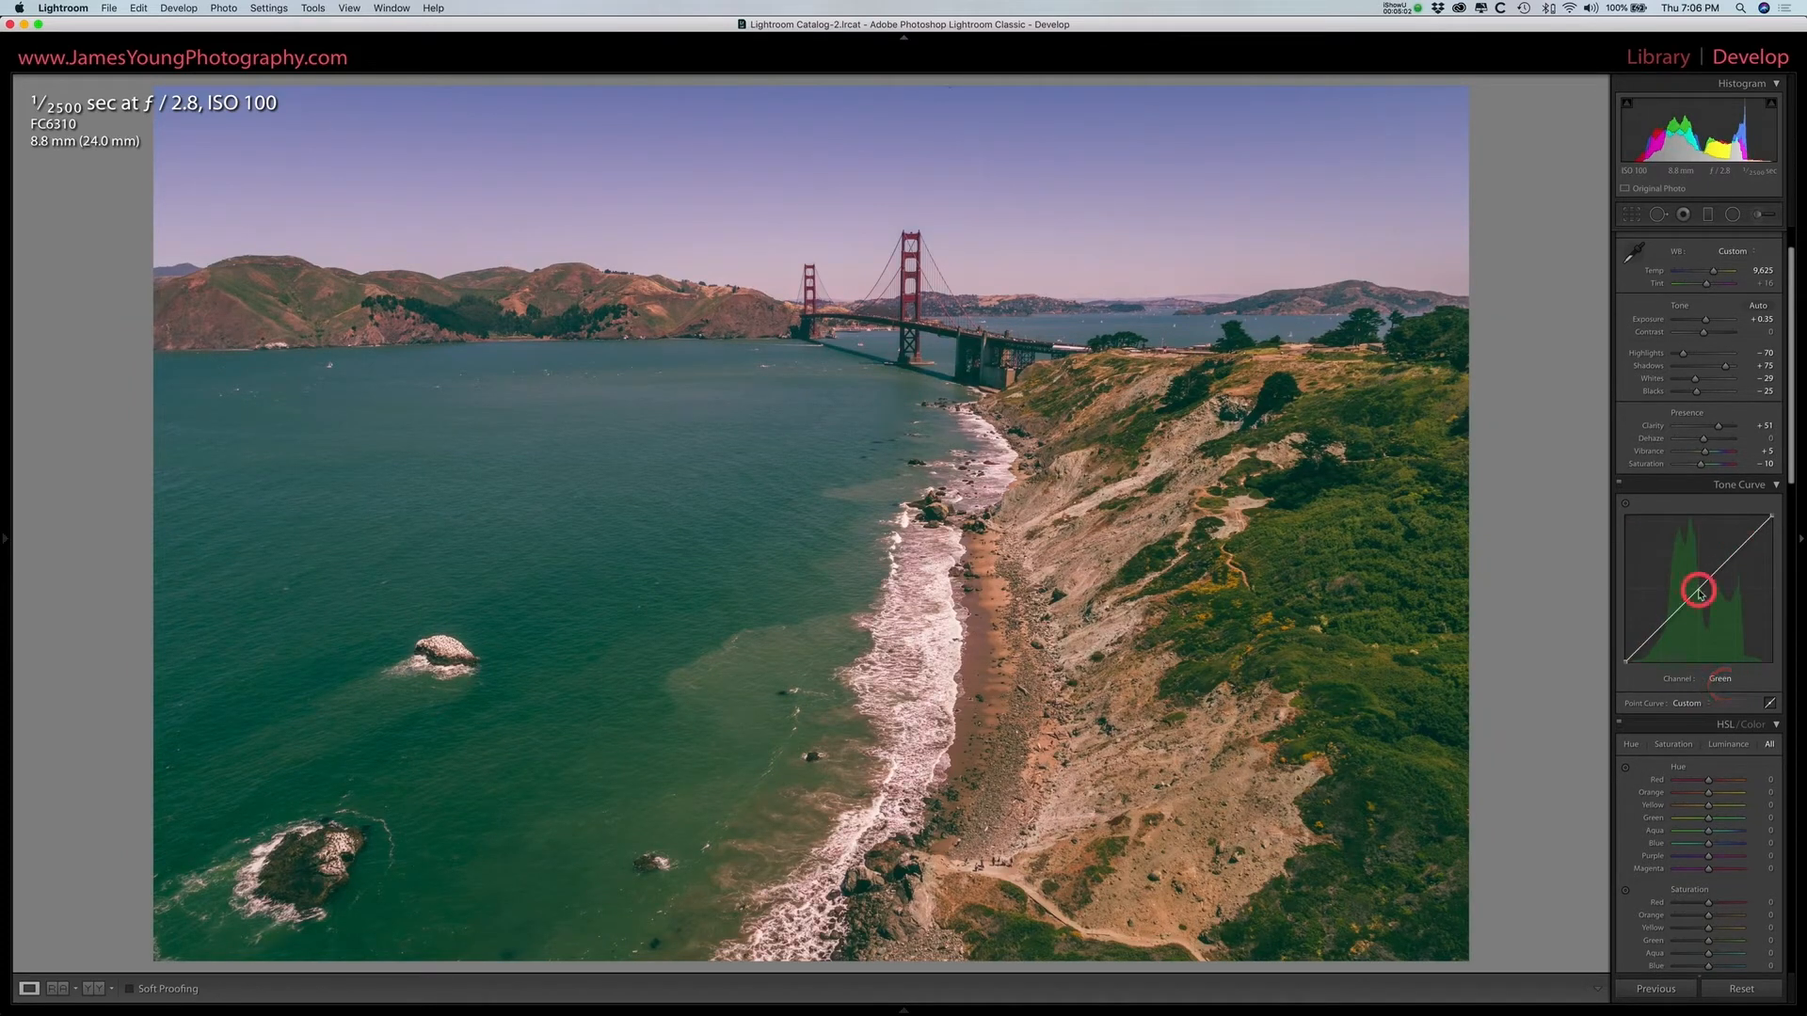
click(1740, 546)
drag(1663, 624, 1662, 638)
- Raise the highlights, anchor the midtone and lower the shadows on the Blue channel tone curve
click(1718, 681)
click(1715, 690)
click(1741, 543)
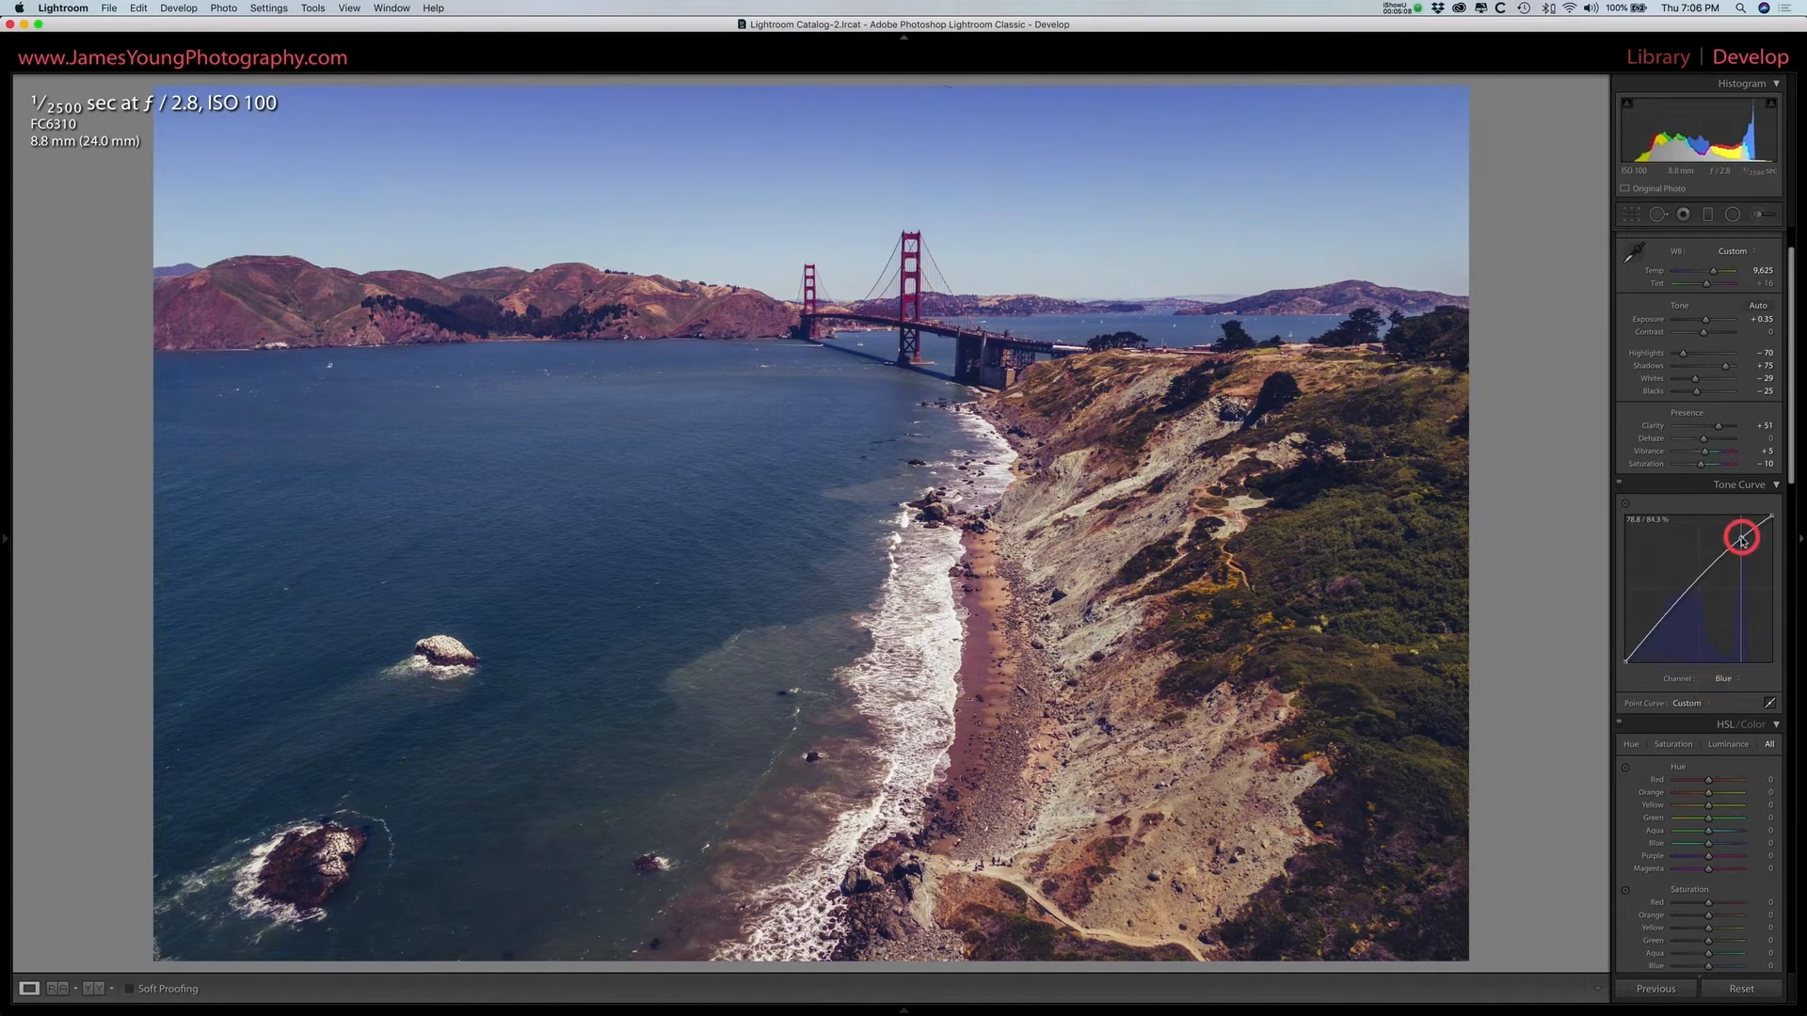
drag(1698, 587, 1661, 631)
- Refine the Green channel tone curve with an extra deep-shadow point near its dark end
click(1723, 679)
click(1723, 666)
click(1643, 651)
drag(1644, 652, 1662, 634)
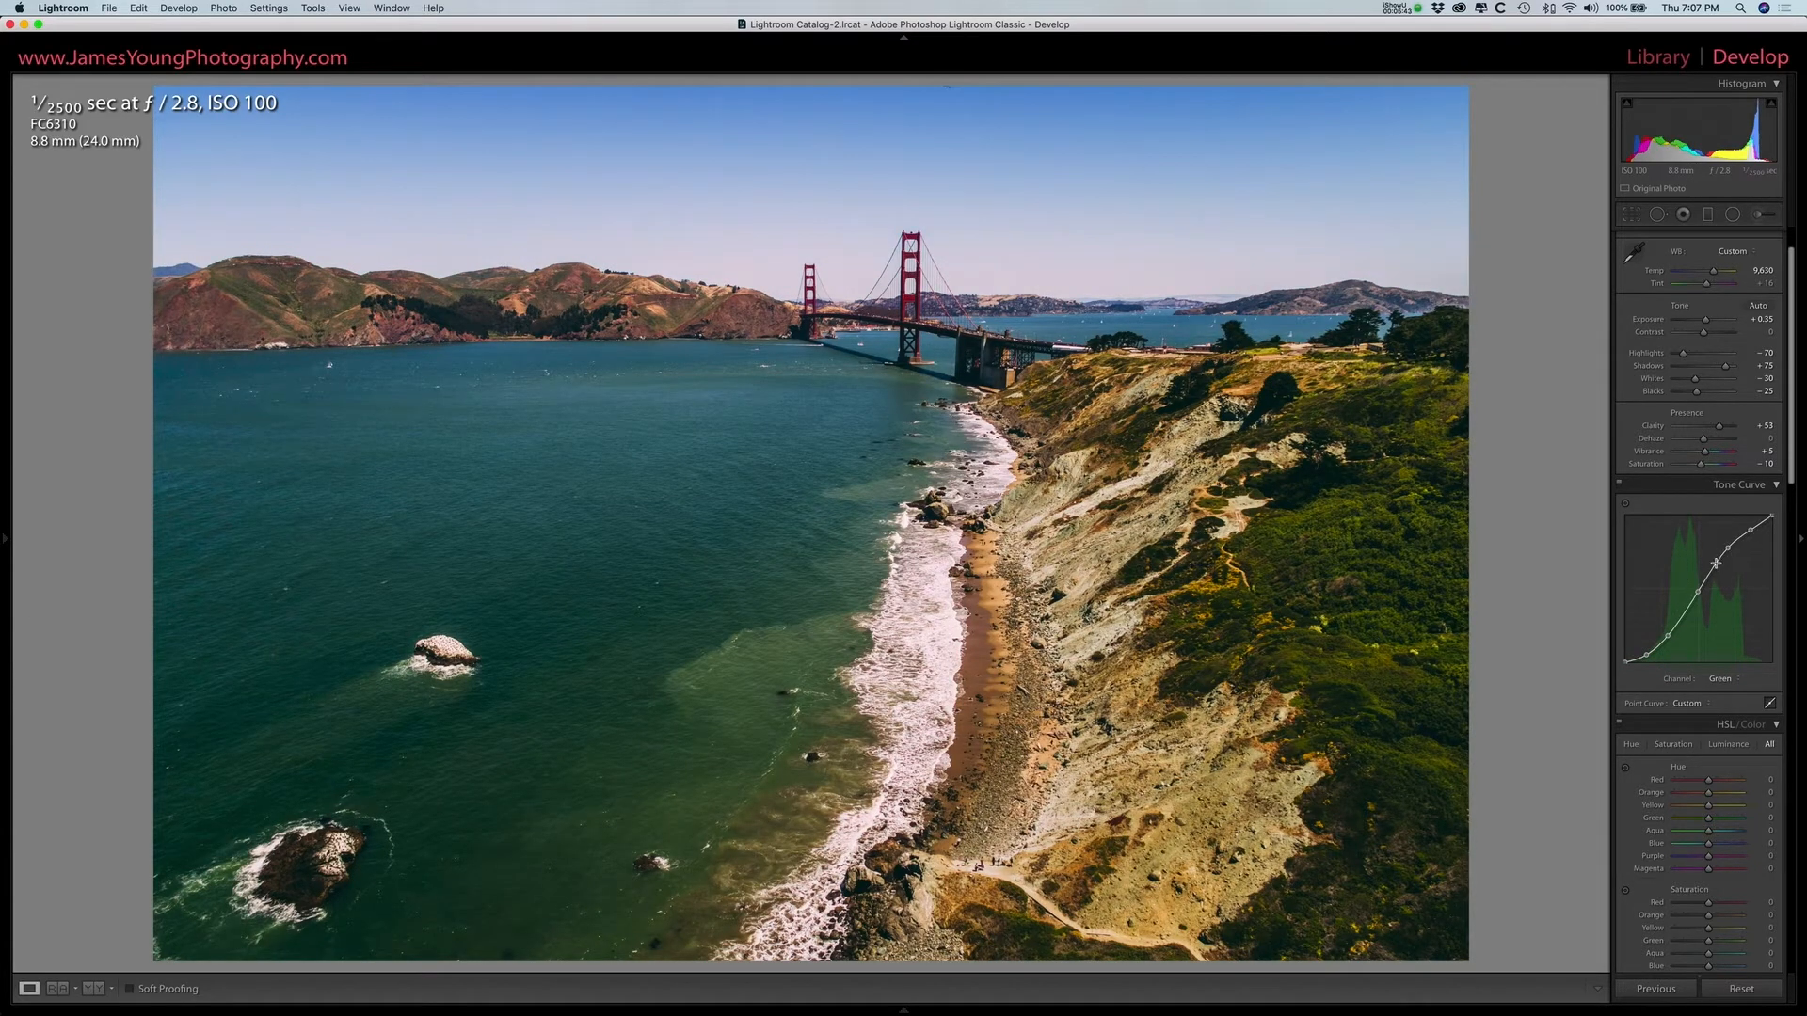
- Review the Blue, Red and Green channel tone curves in turn and return to the RGB curve
click(1720, 678)
click(1727, 687)
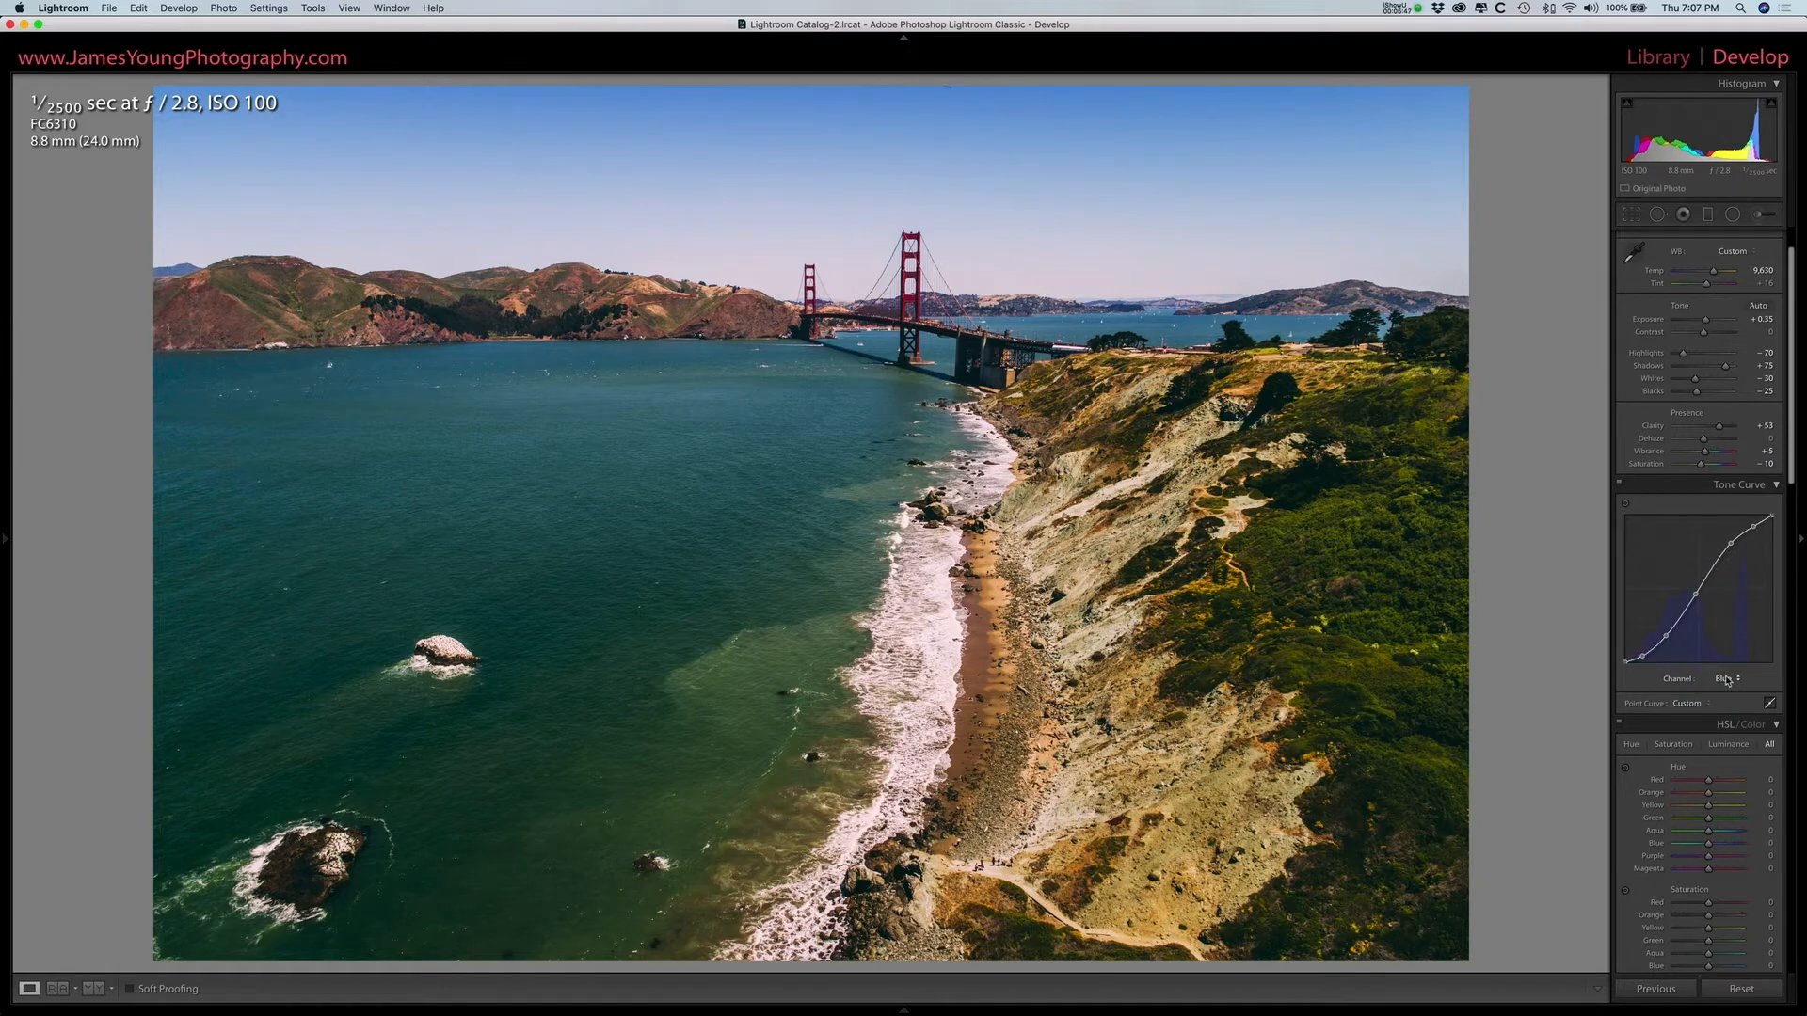
click(1727, 680)
click(1728, 659)
click(1722, 679)
click(1716, 687)
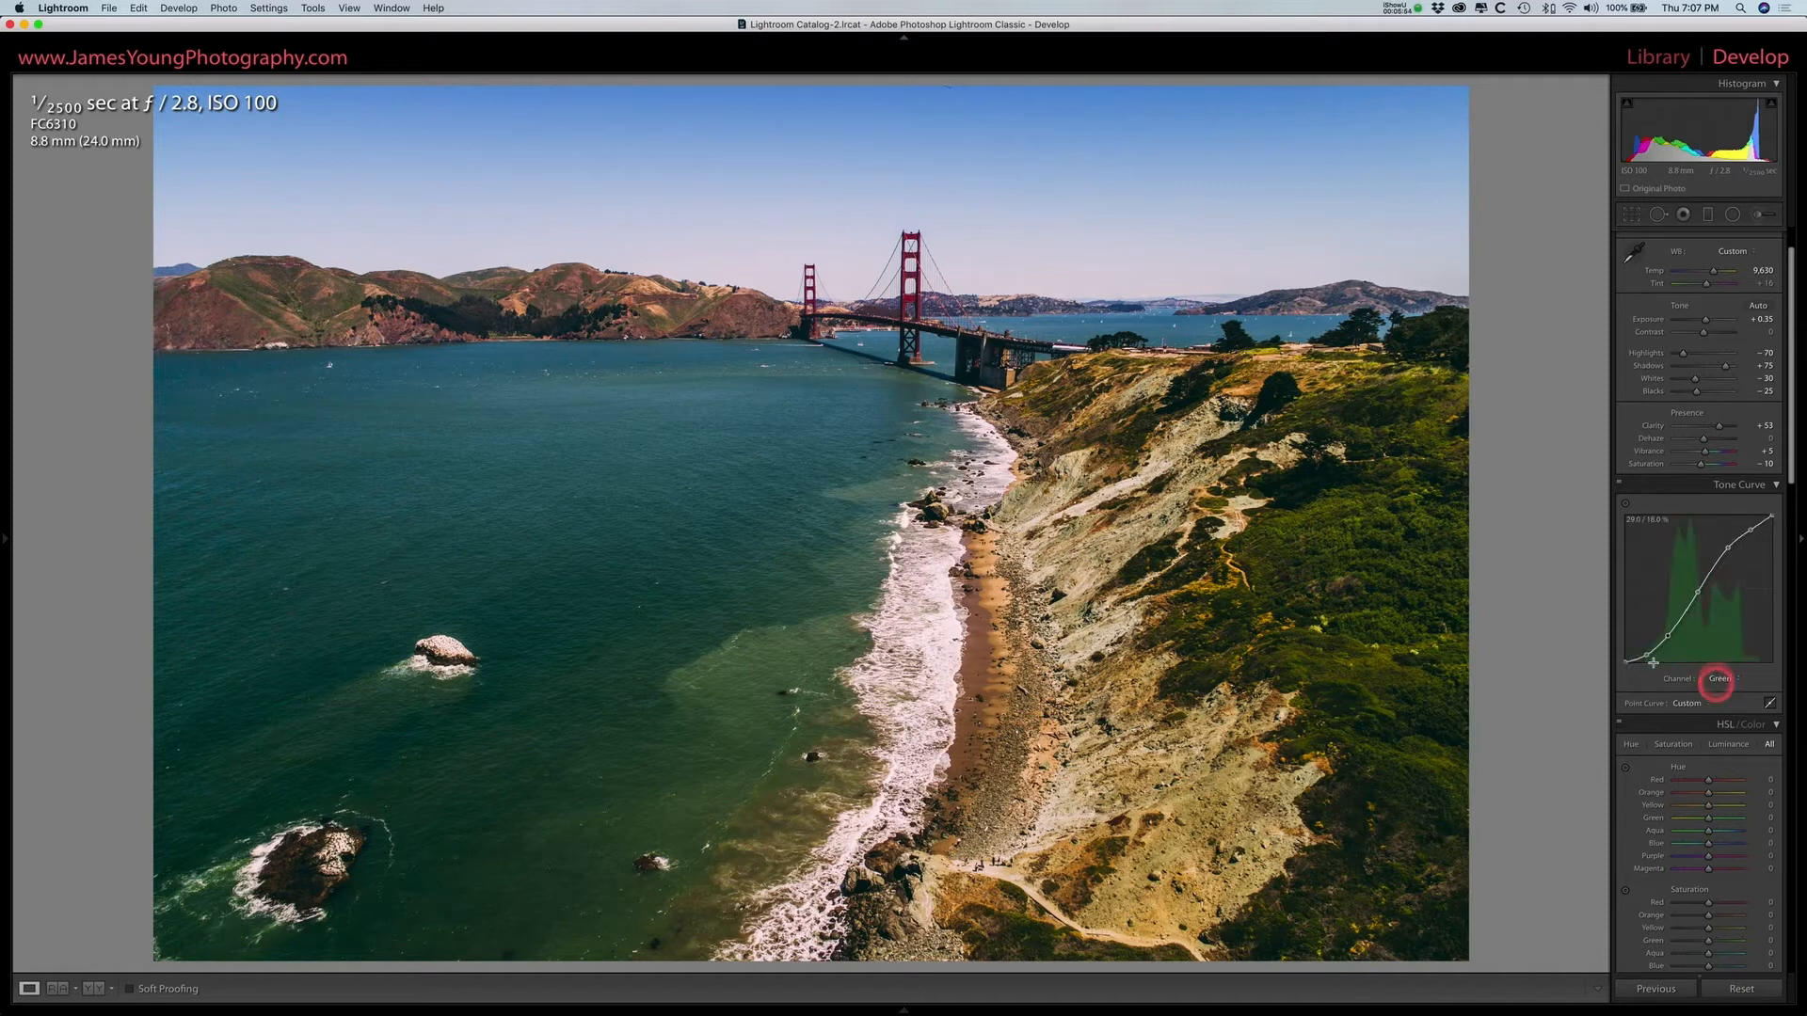
click(1721, 681)
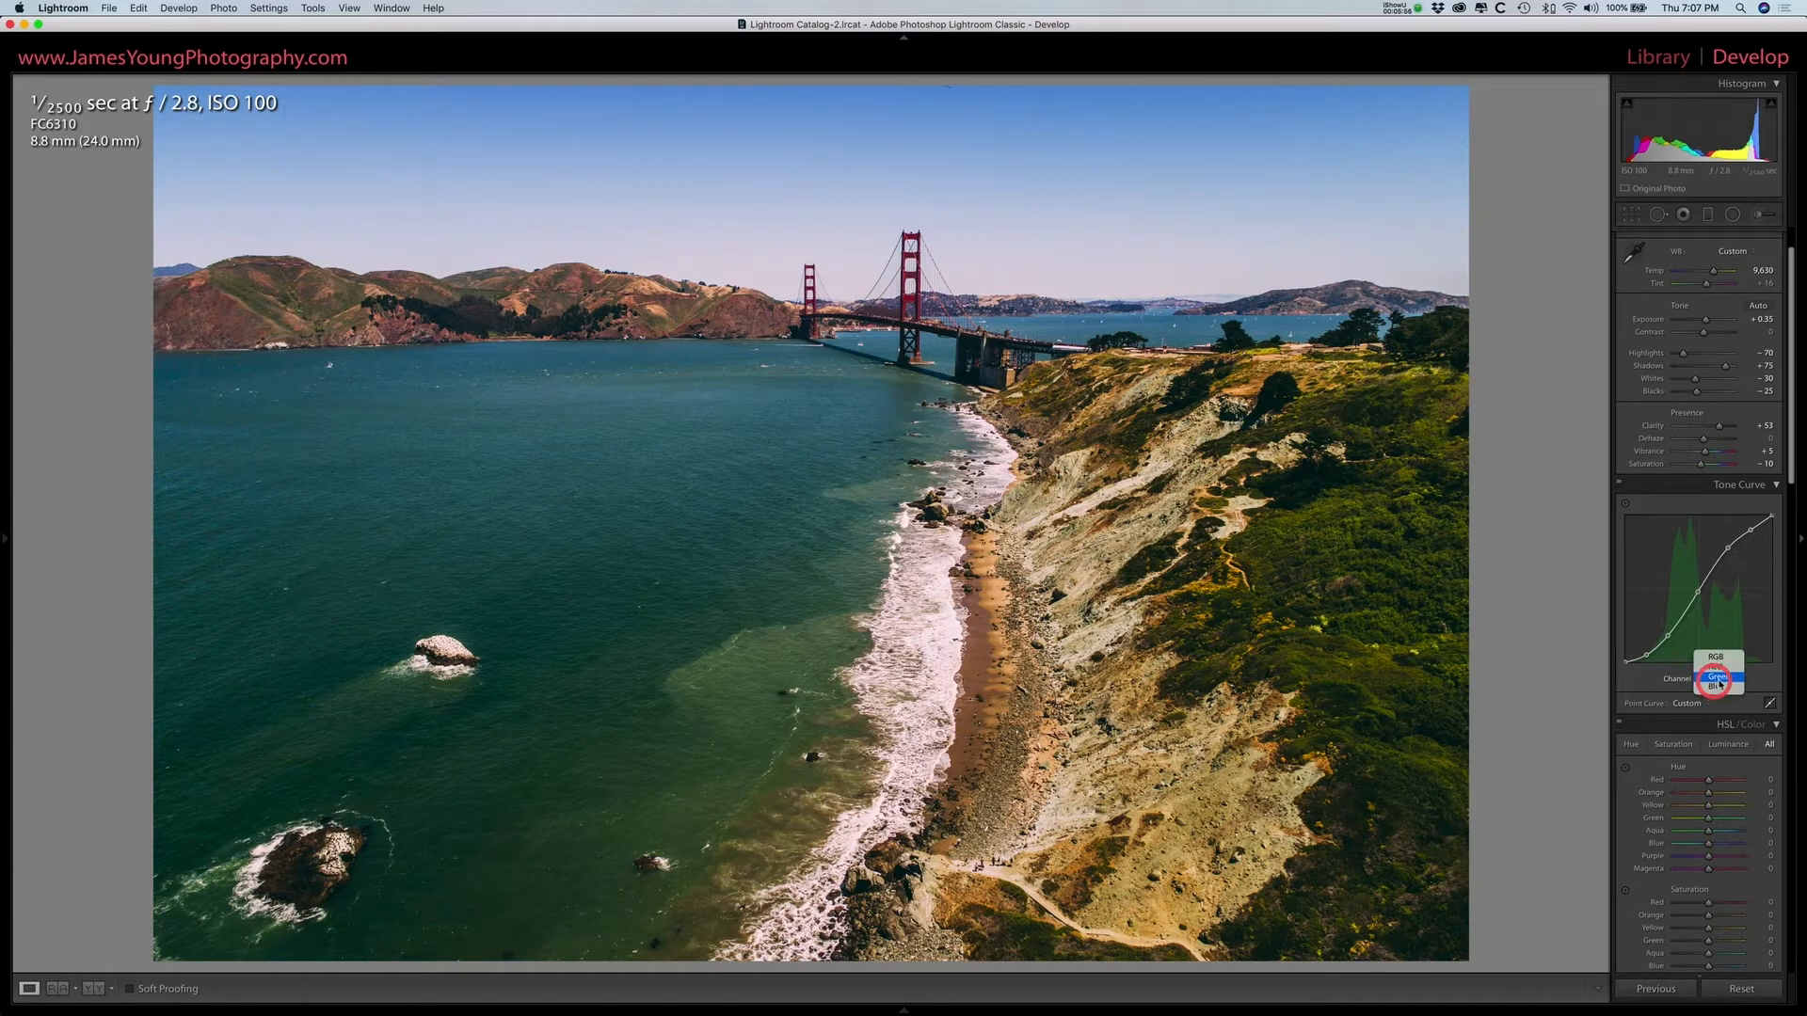
click(1724, 688)
click(1728, 681)
click(1719, 646)
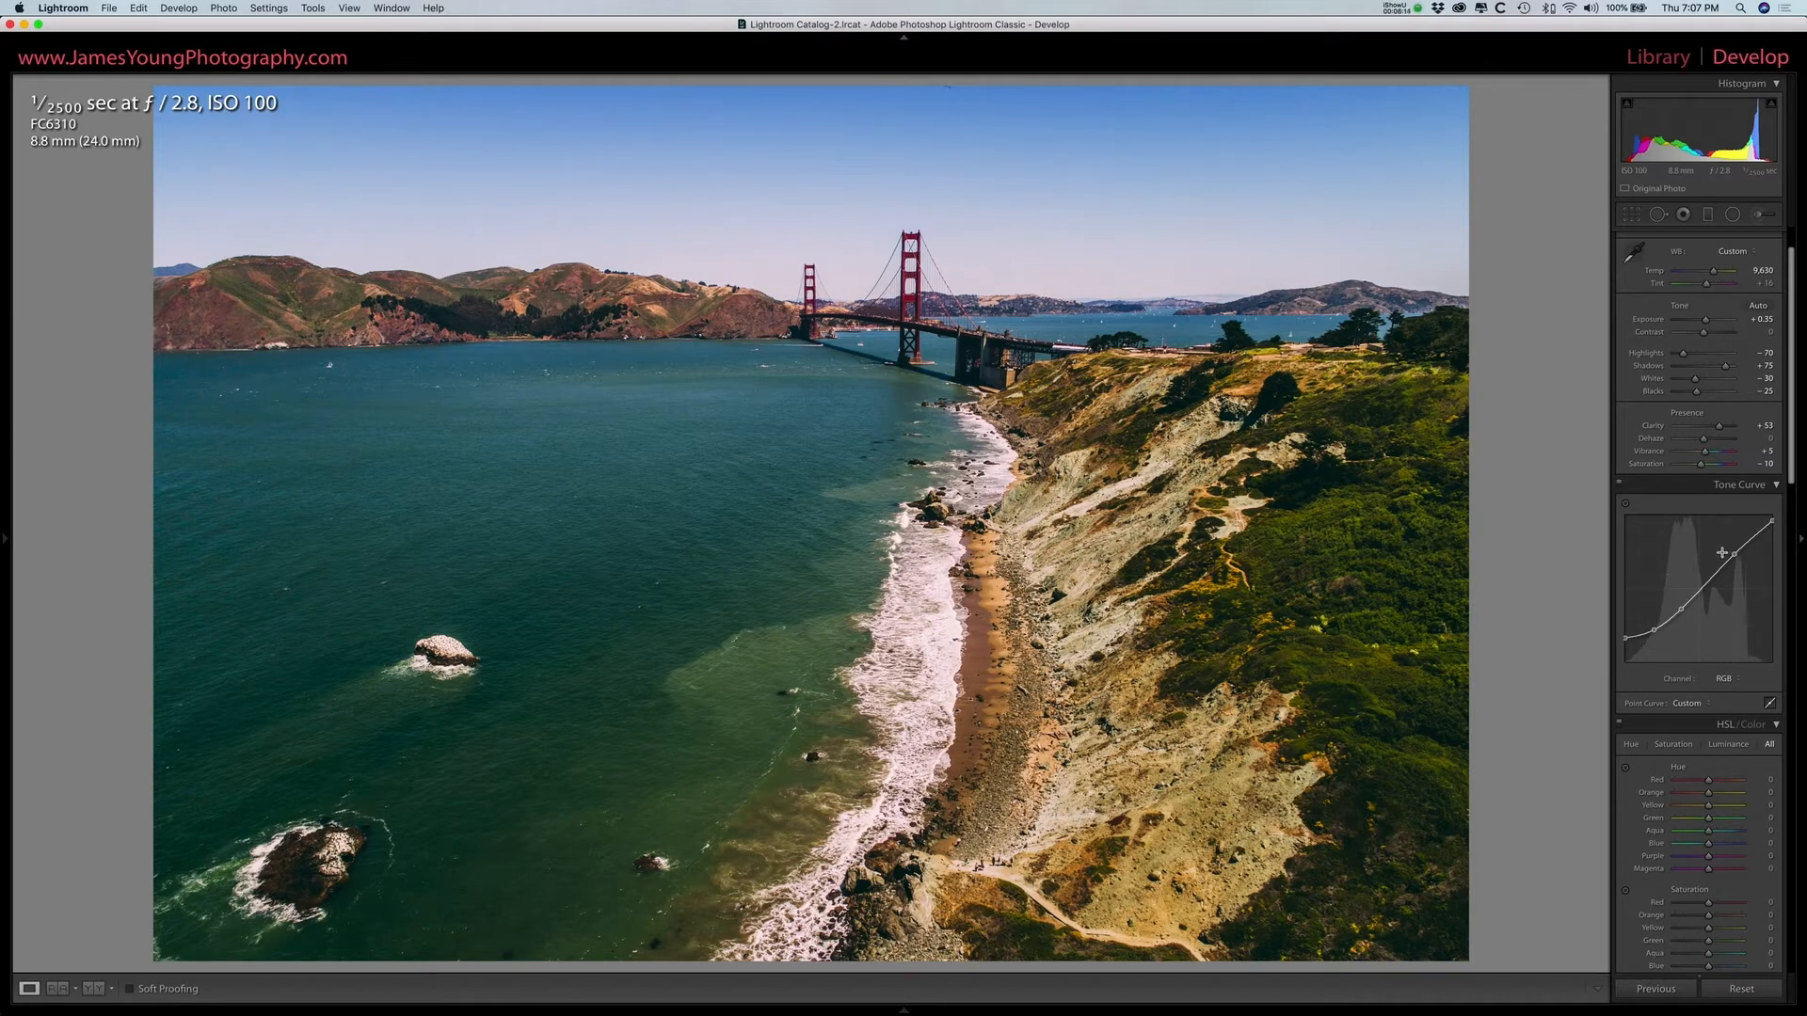
- Set the HSL hue to Red +10, Orange −32, Yellow −10 and Green +100
scroll(1721, 553, down, 2)
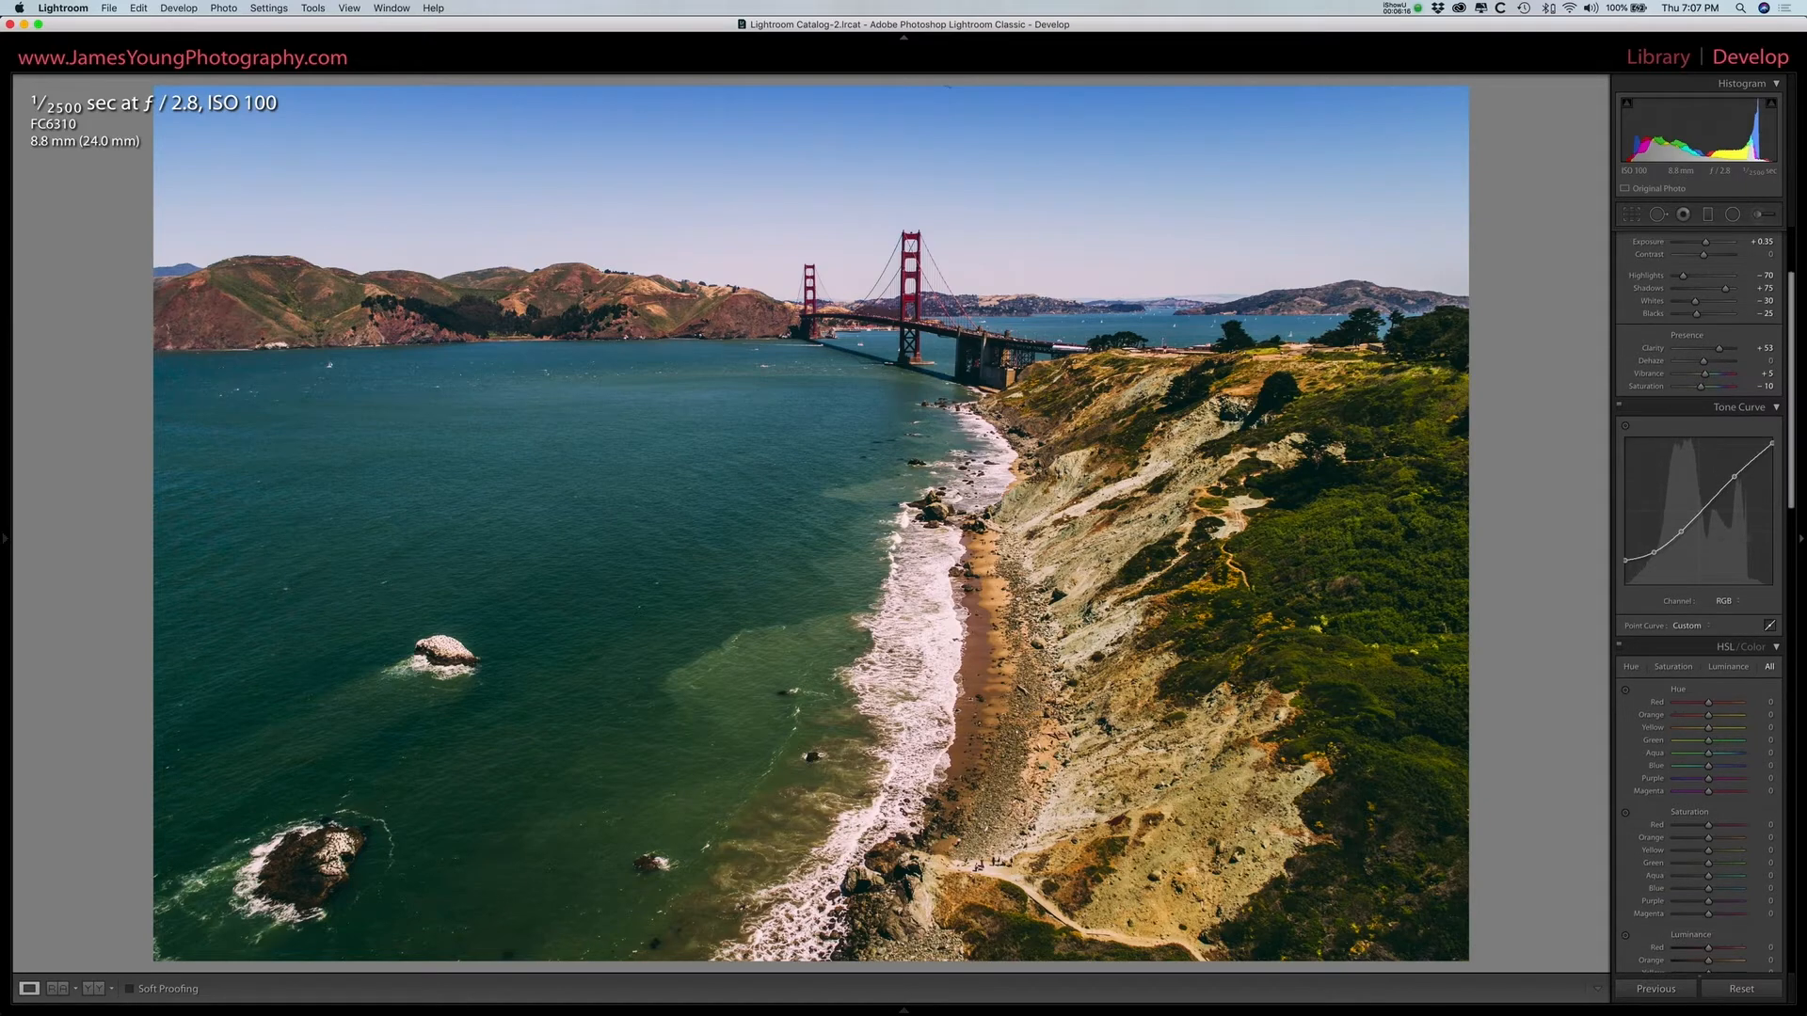
scroll(1742, 510, down, 8)
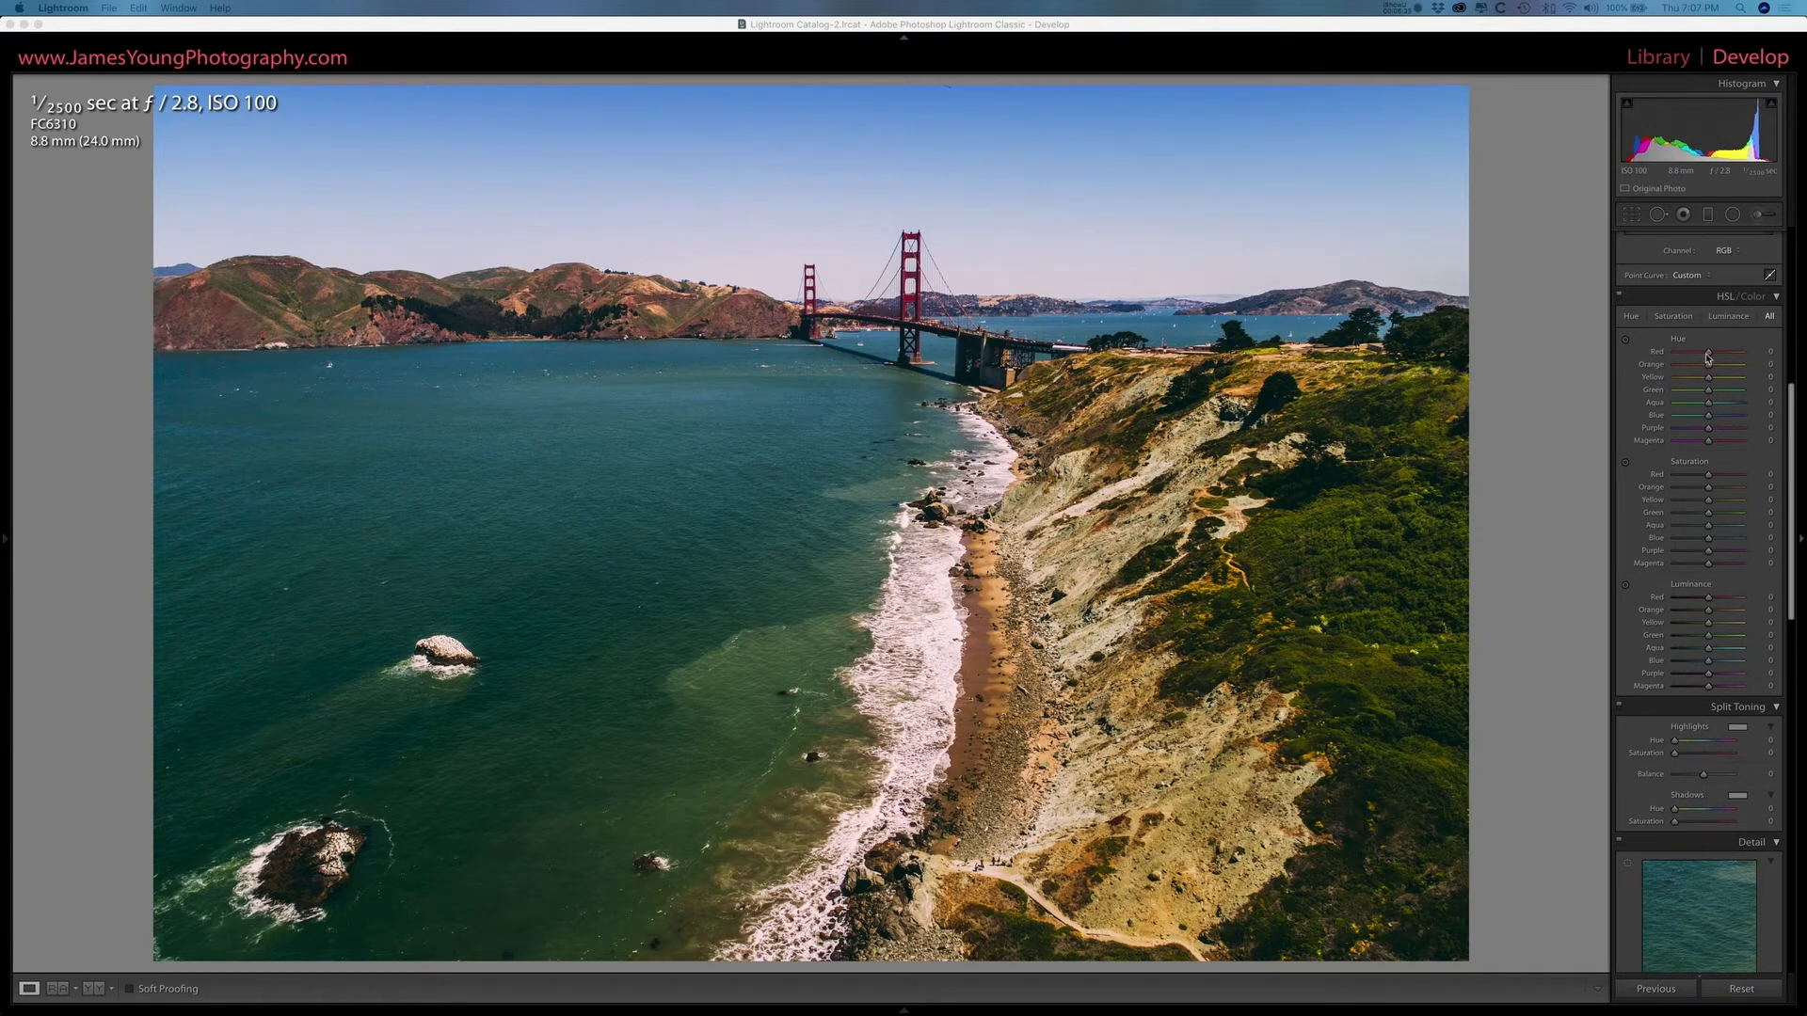
drag(1709, 360, 1707, 384)
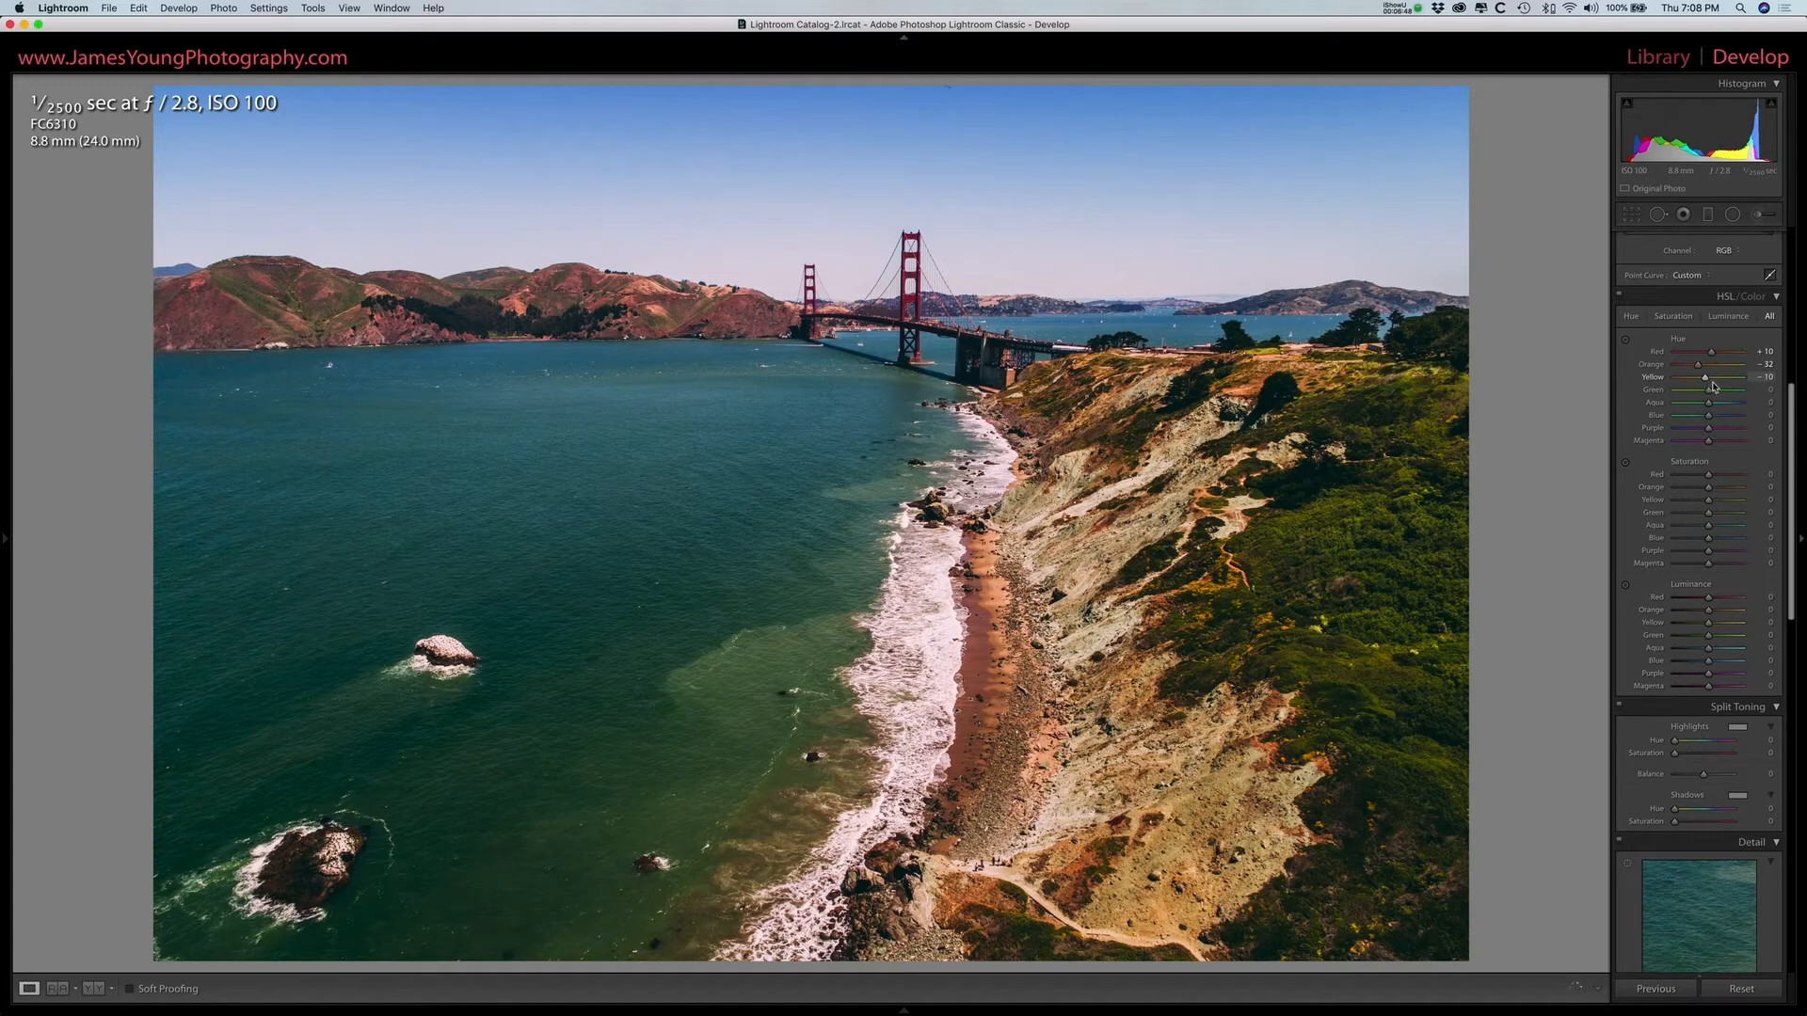
click(1716, 391)
drag(1716, 391, 1753, 392)
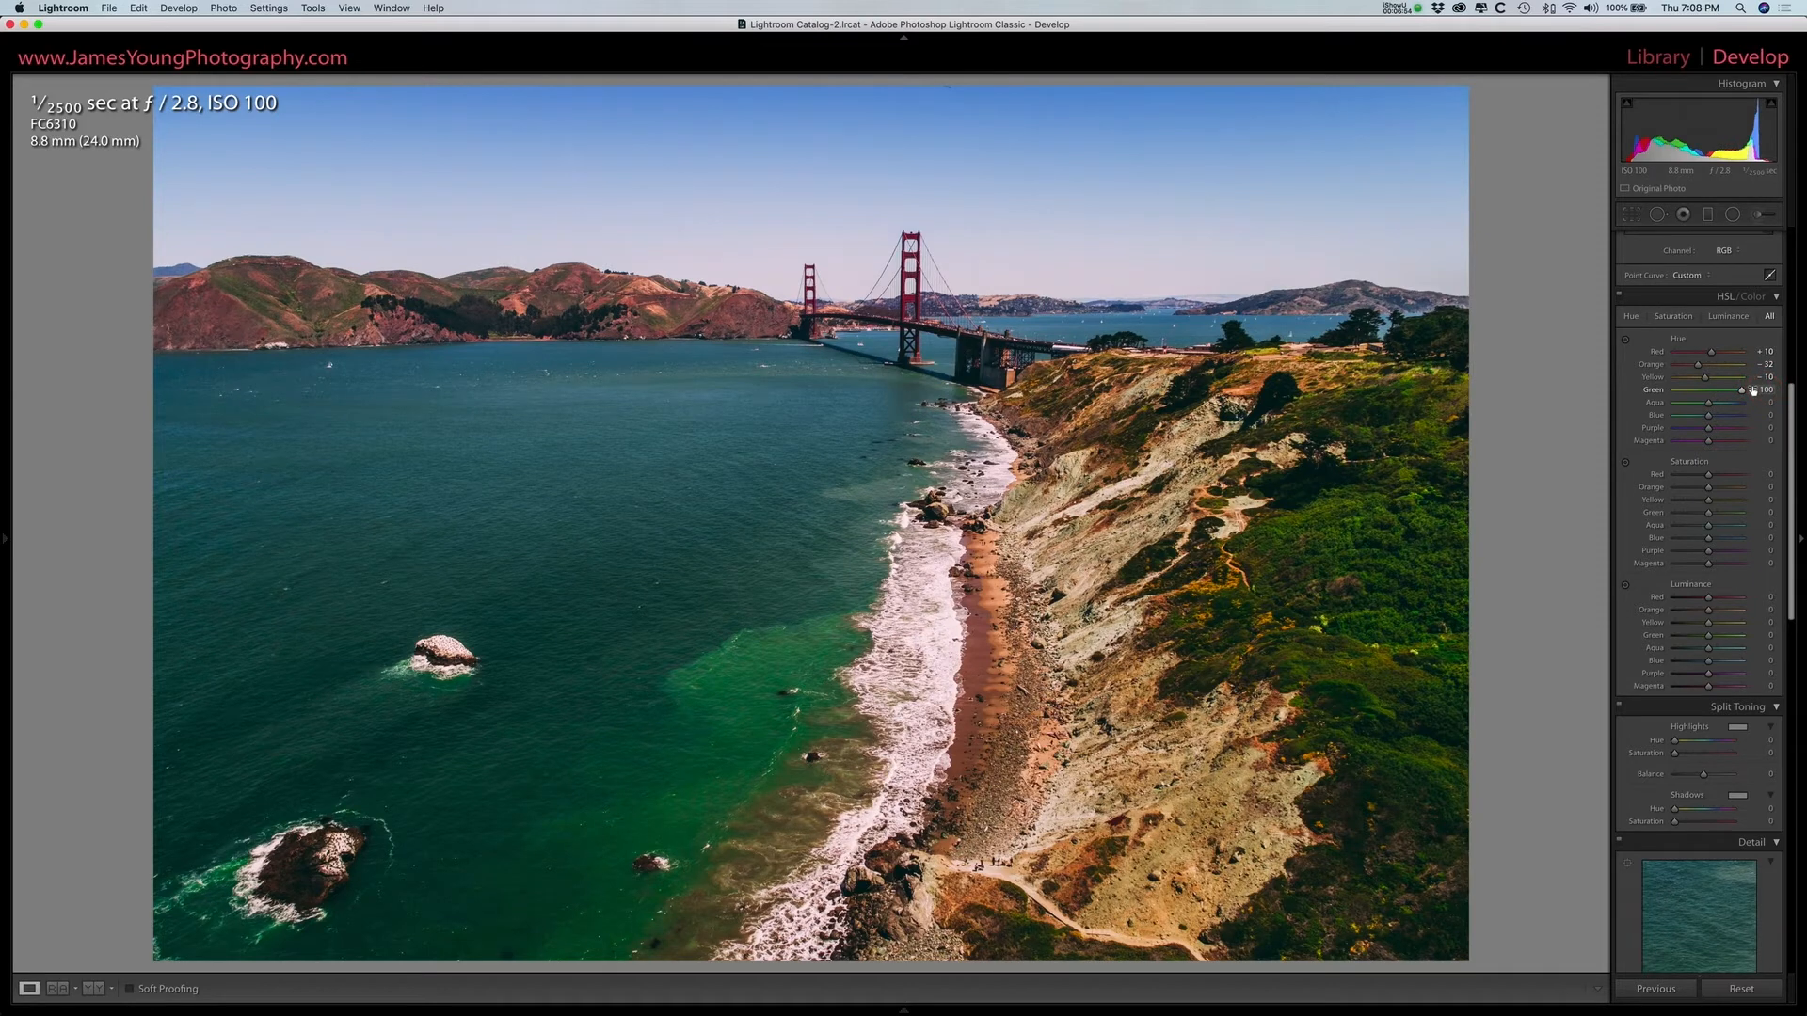
- Set the HSL hue to Aqua +72, Blue +9, Purple +19 and Magenta +33
click(1733, 404)
drag(1734, 405, 1733, 405)
drag(1708, 415, 1711, 417)
drag(1711, 420, 1722, 438)
- Reduce the HSL saturation to Red −19, Orange −15, Yellow −24 and Green −67
drag(1708, 474, 1705, 487)
drag(1708, 500, 1701, 505)
click(1689, 514)
- Reduce the HSL saturation to Aqua −23, Blue −24, Purple −44 and Magenta −45
click(1698, 527)
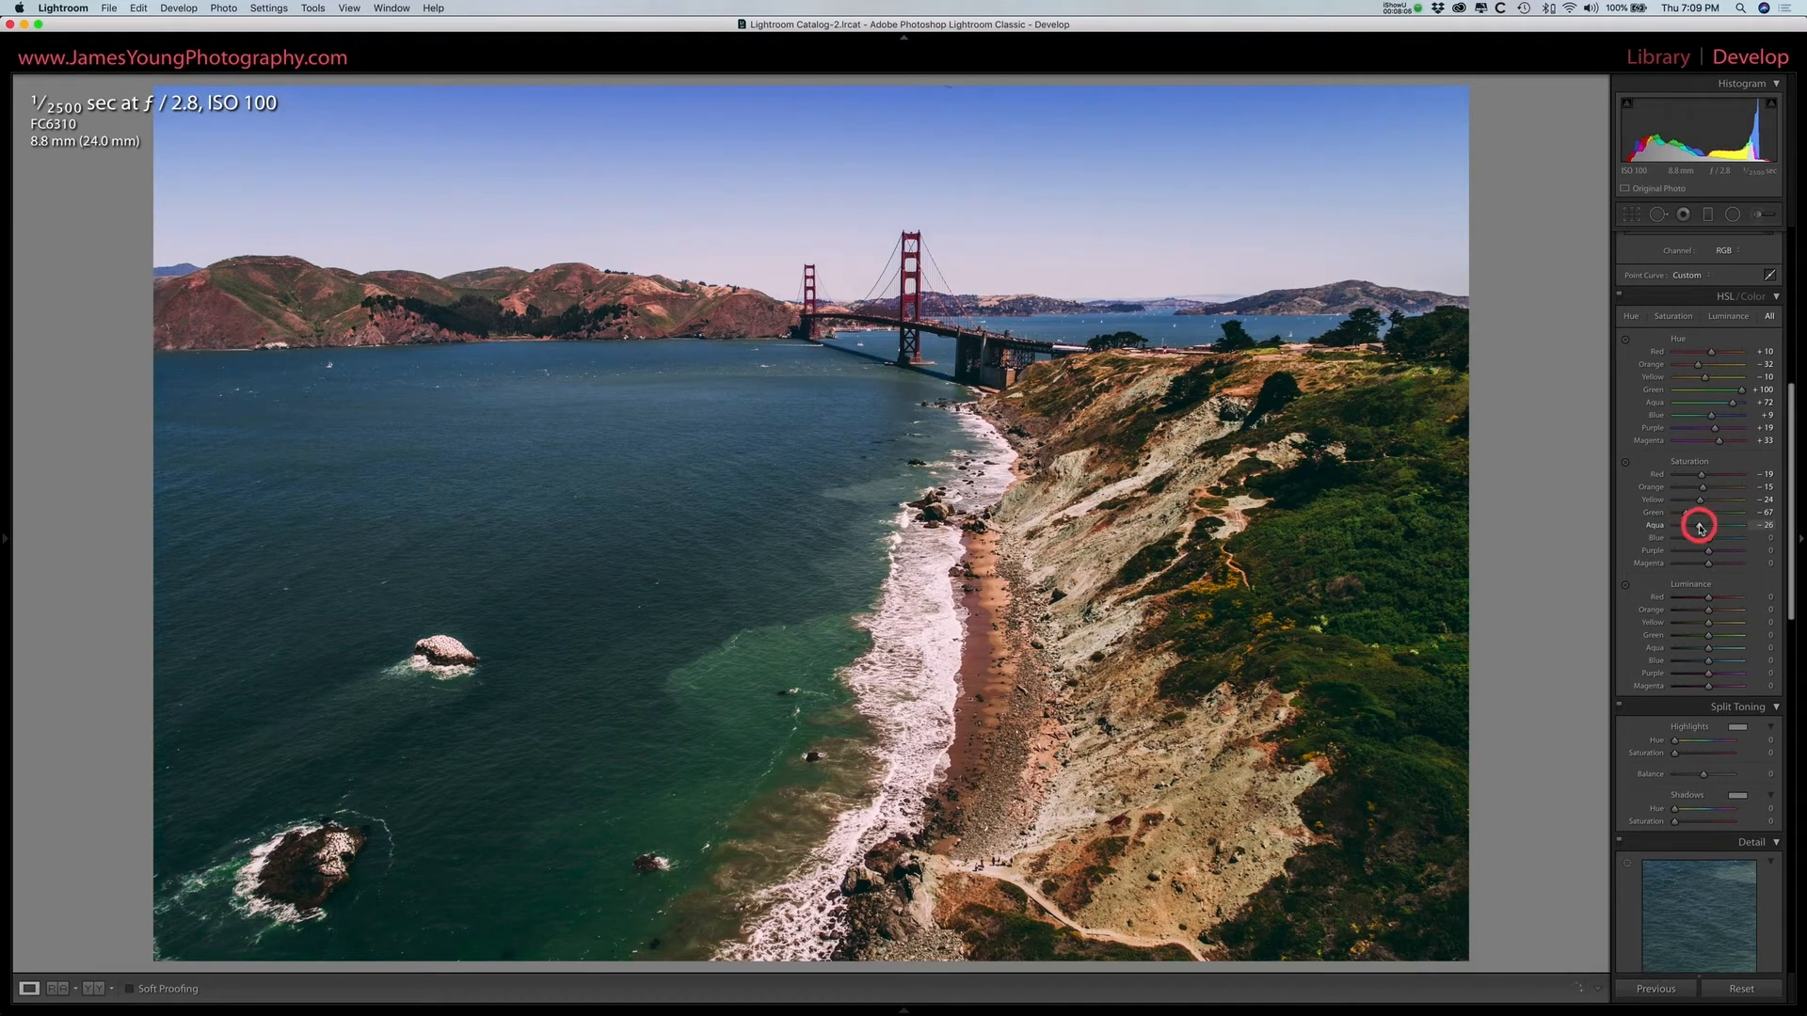
drag(1702, 527, 1702, 527)
click(1698, 539)
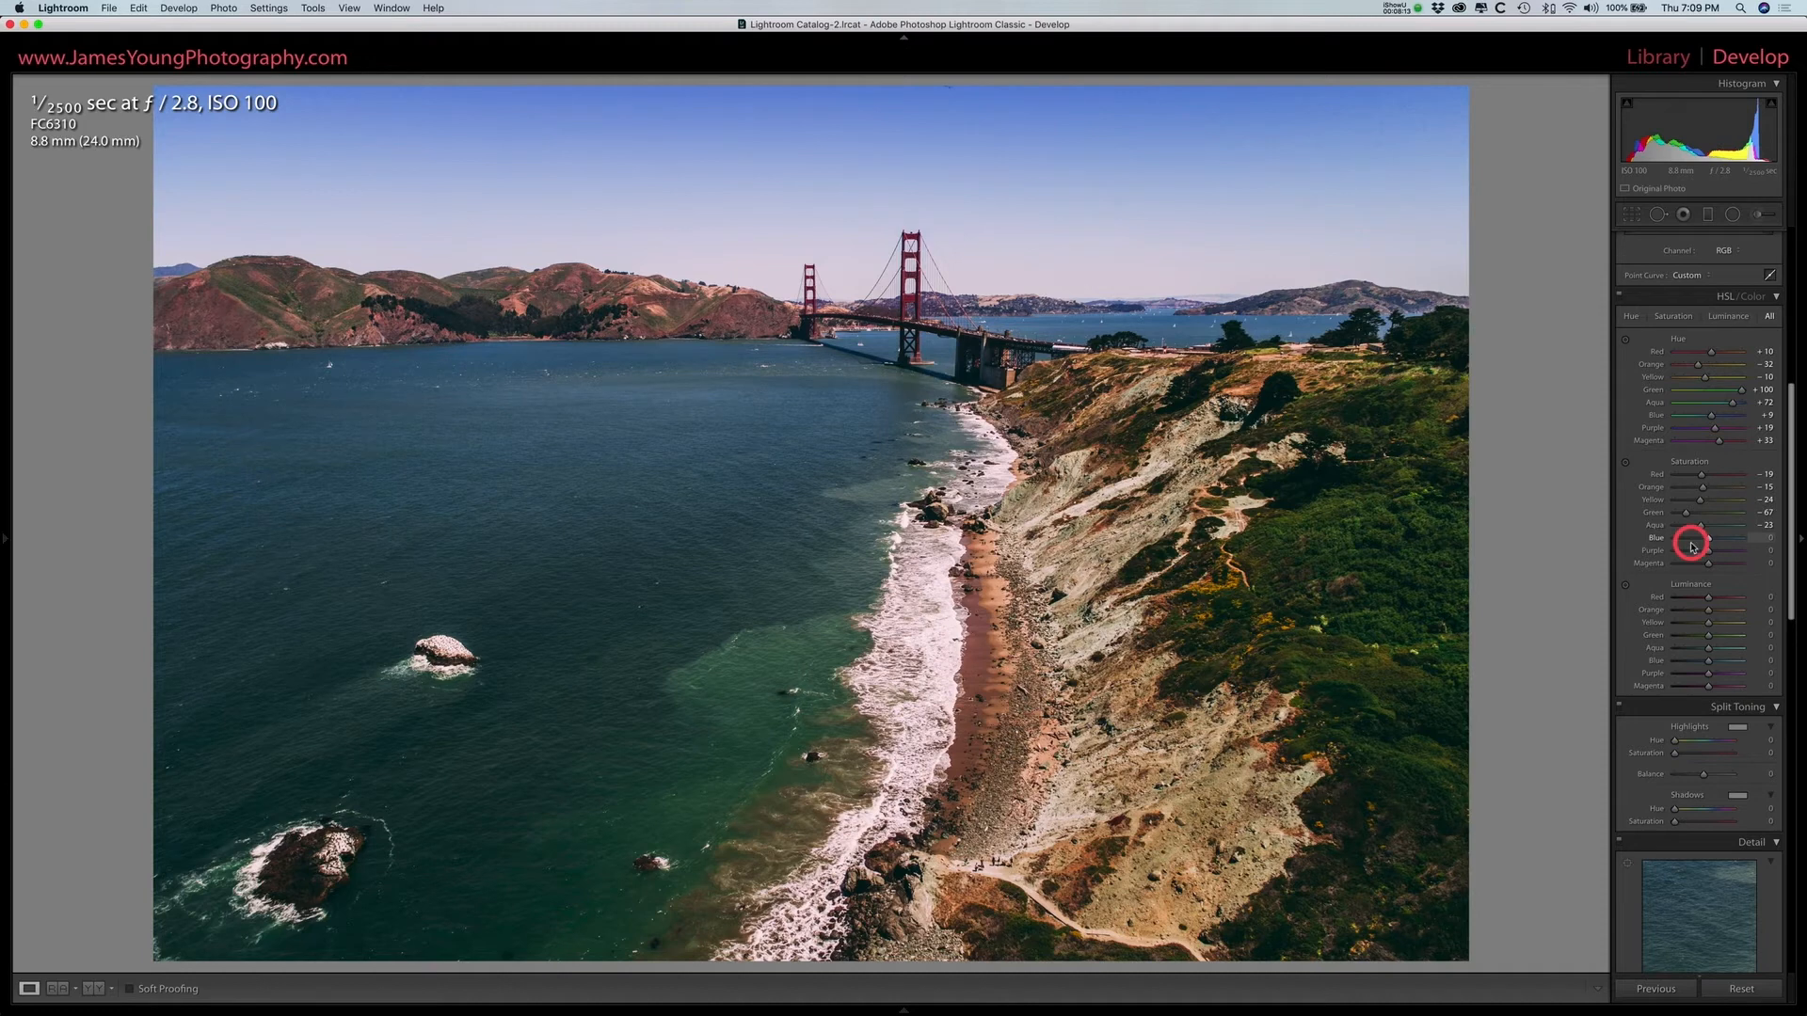
drag(1699, 543, 1694, 562)
- Set the HSL luminance to Red +5, Orange +6, Yellow +10, Green +39, Aqua +15, Blue +21 and Purple +18
scroll(1694, 548, down, 1)
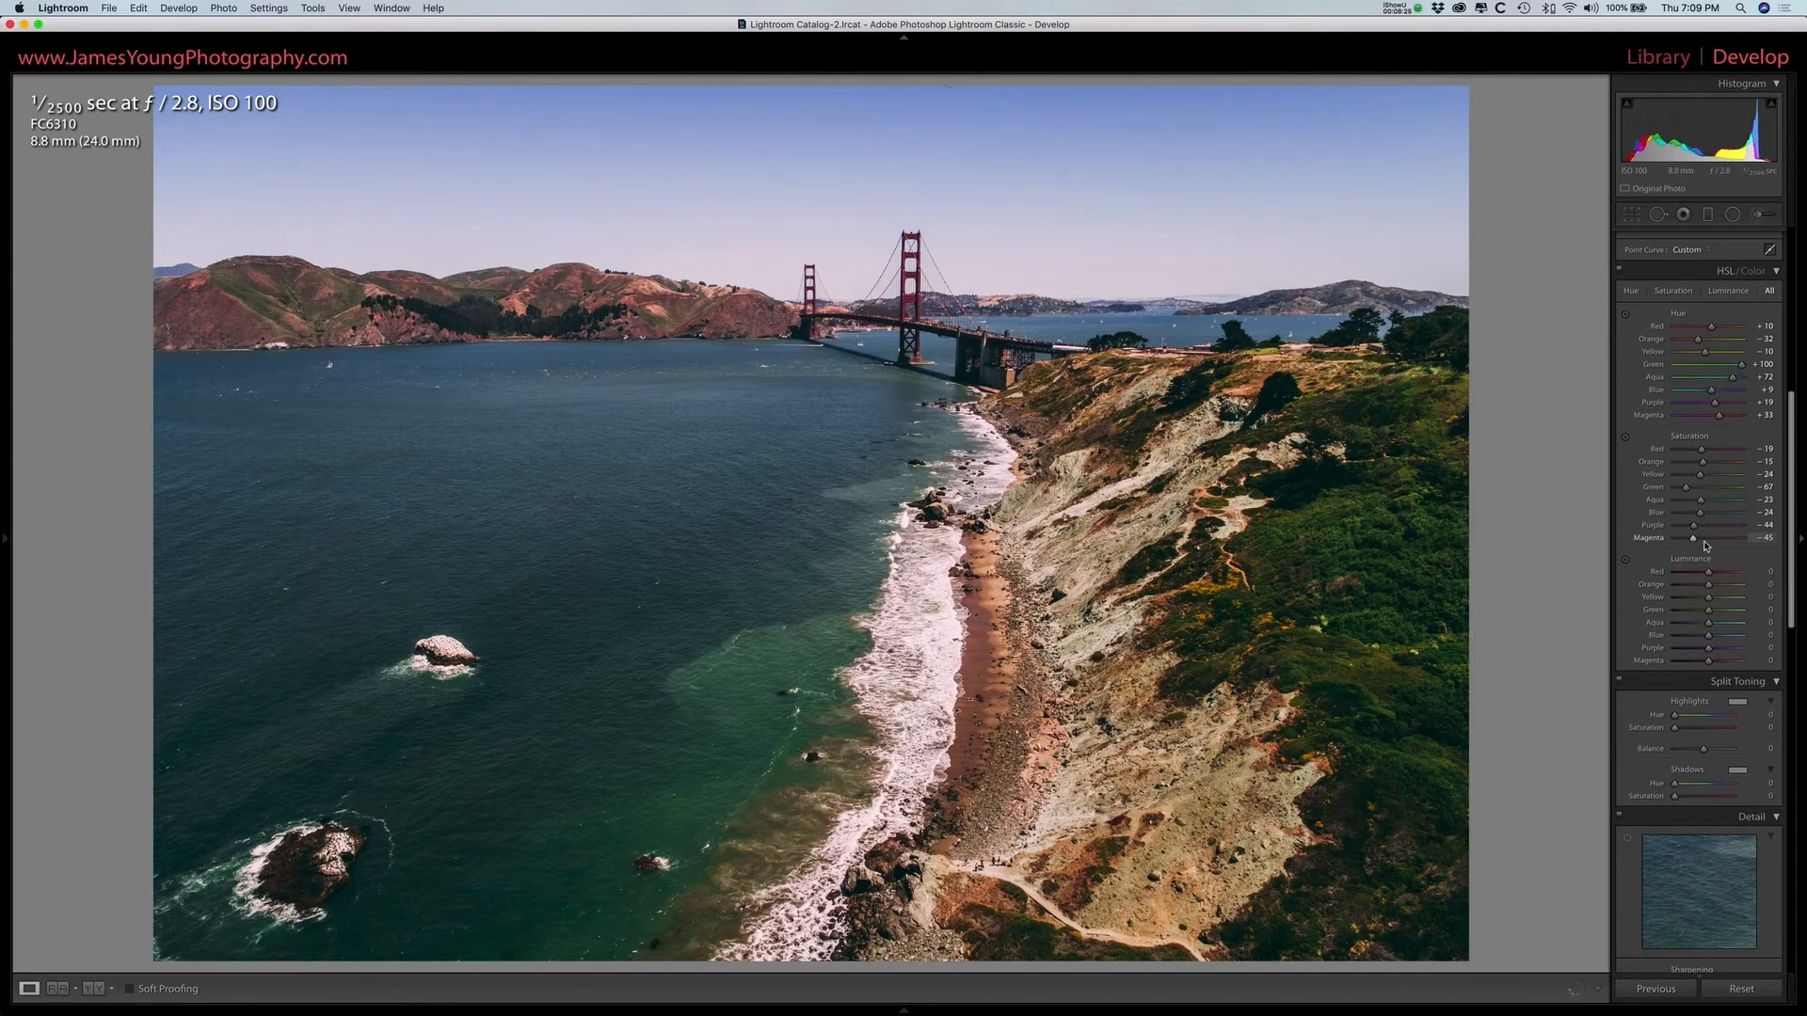
click(1709, 572)
drag(1709, 572, 1721, 615)
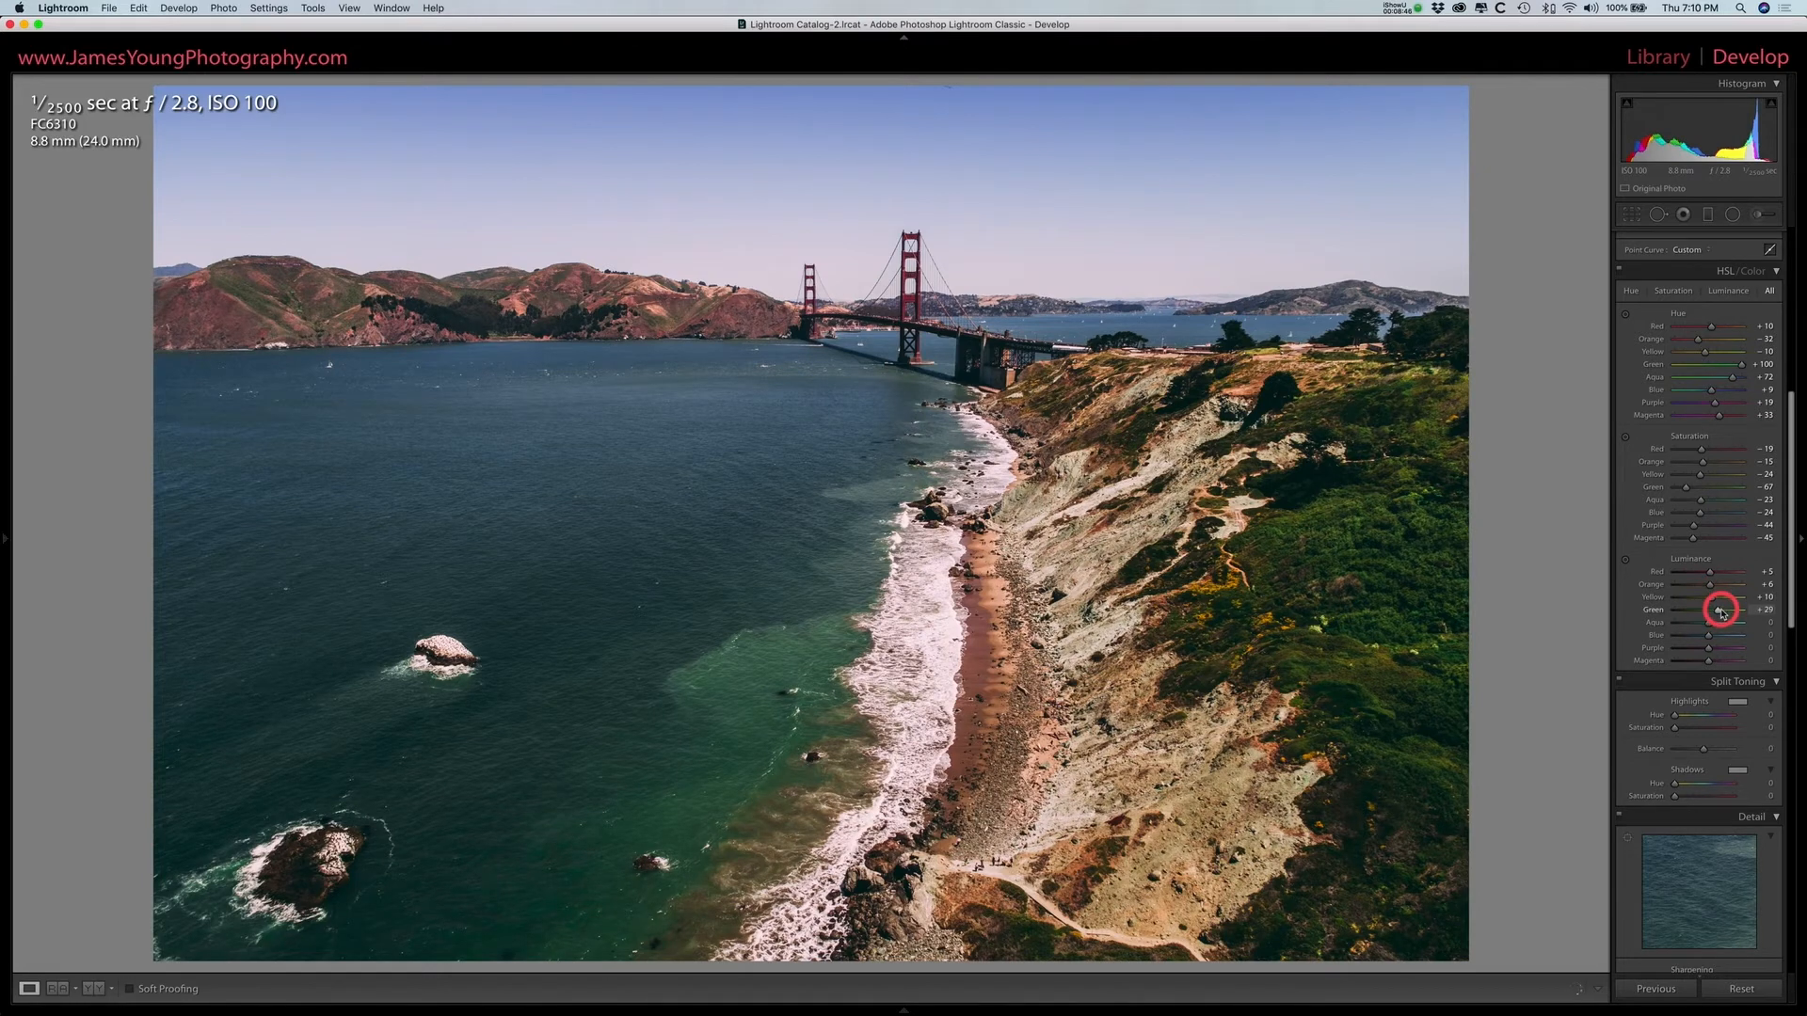
drag(1724, 613, 1714, 651)
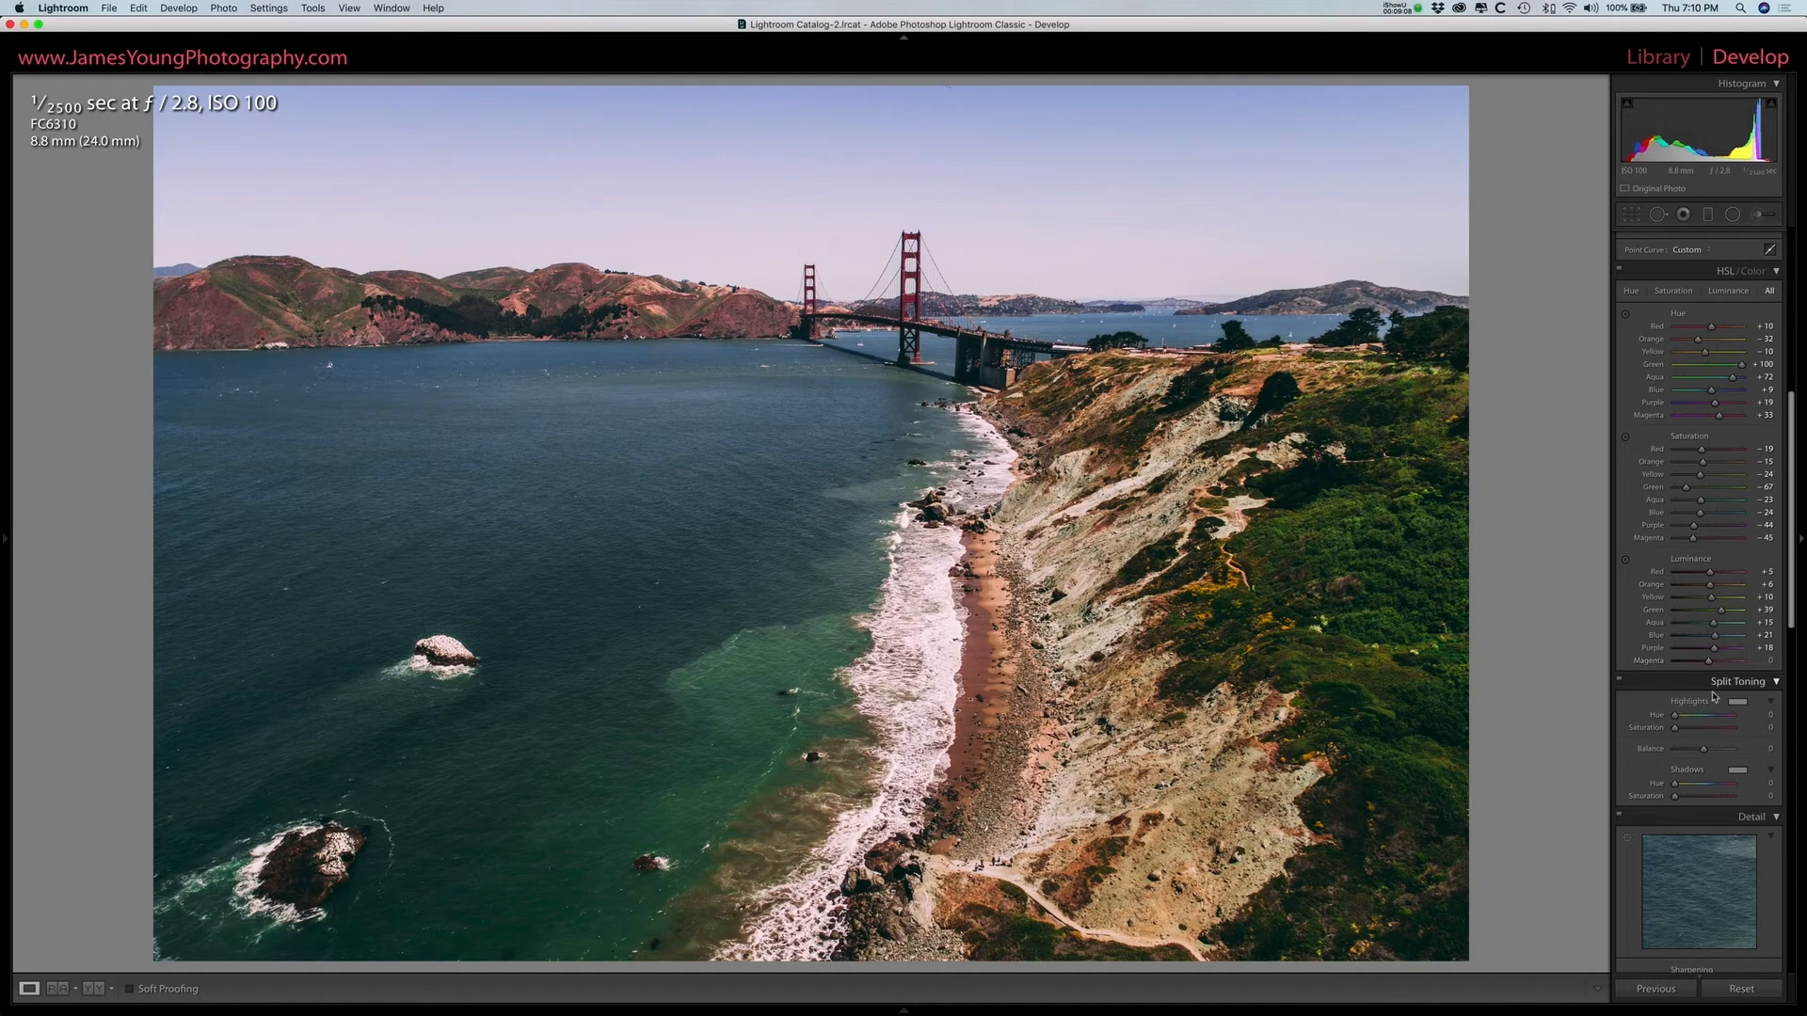
- Try a negative Shadows tint in the Calibration settings and reset it to 0
scroll(1699, 649, down, 5)
scroll(1686, 616, down, 15)
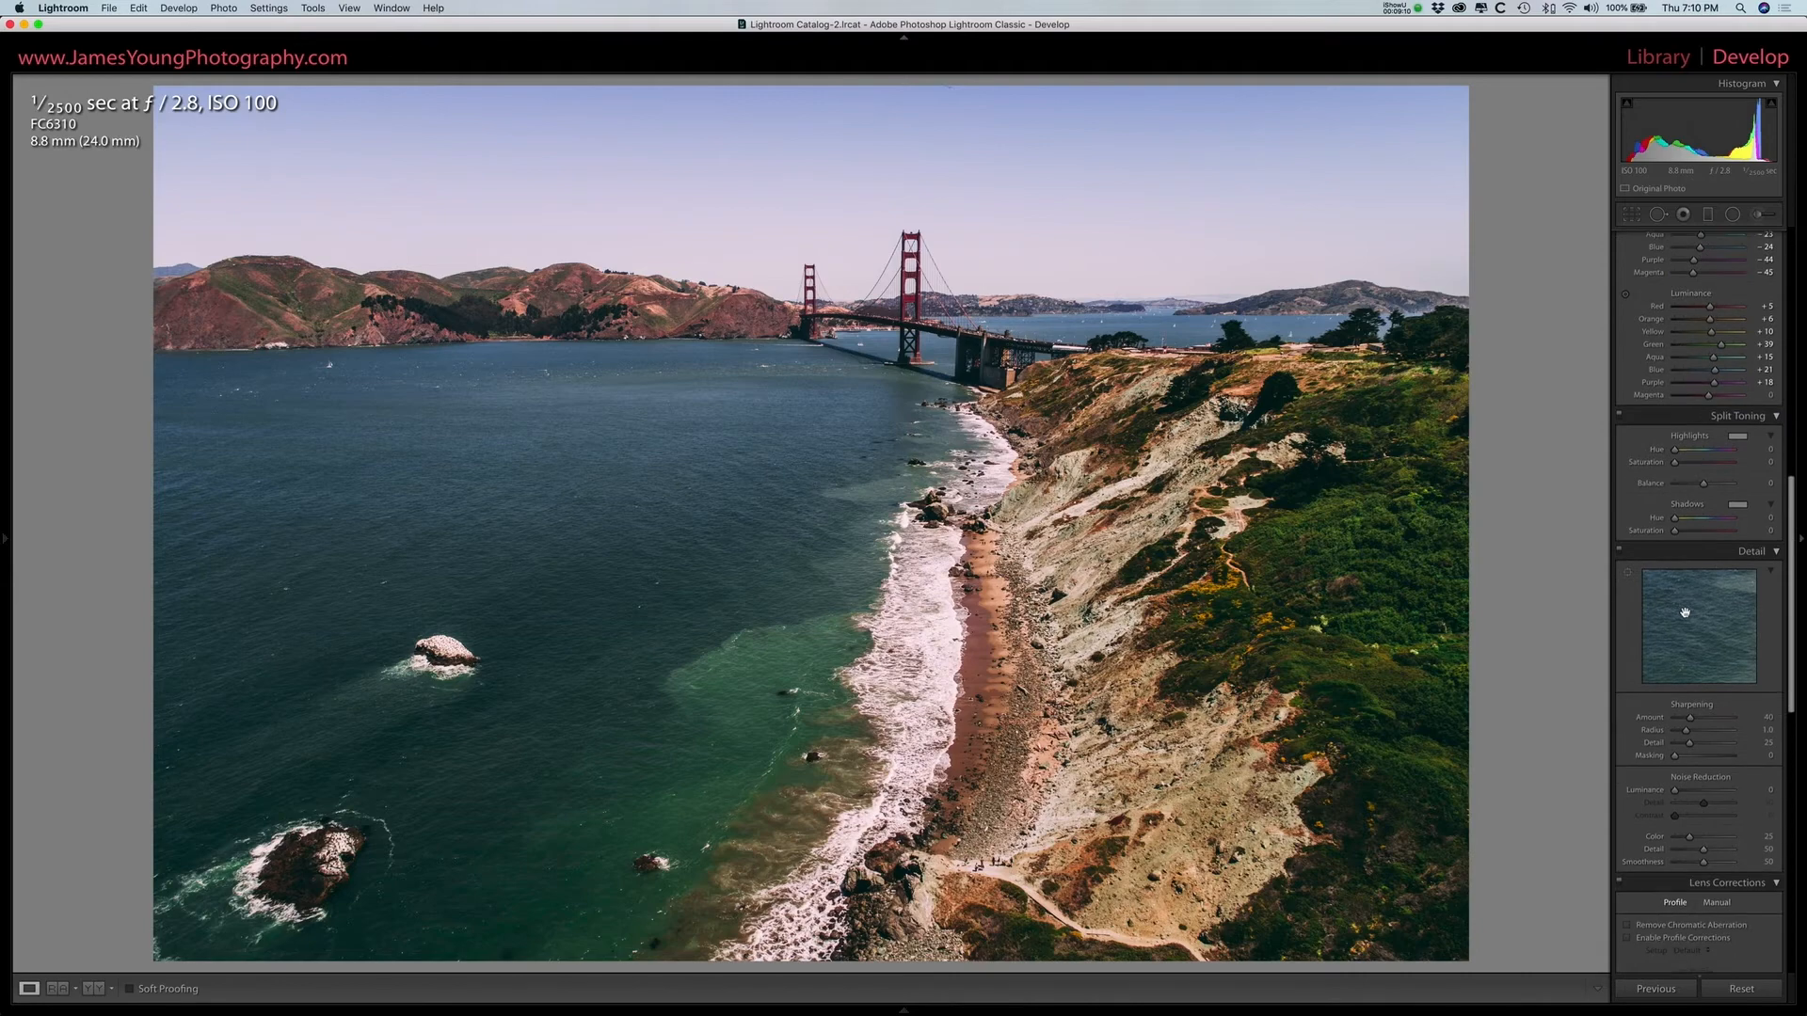
scroll(1688, 617, down, 2)
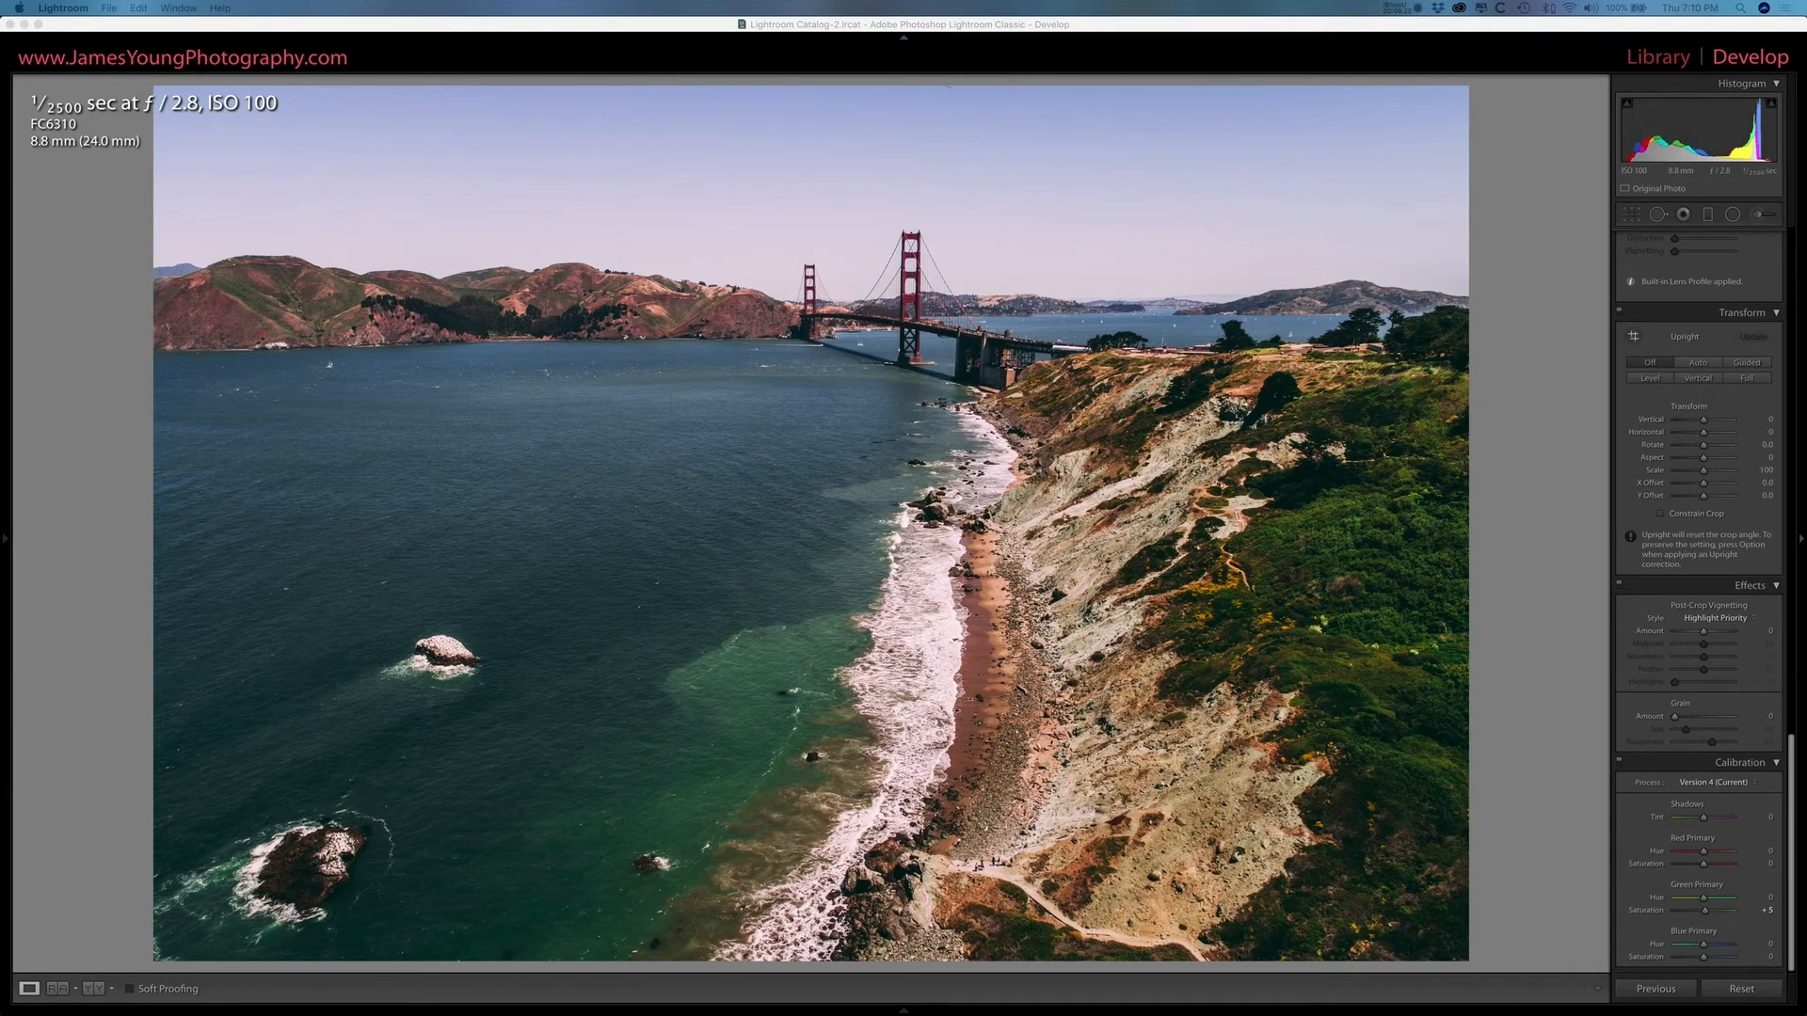
click(1694, 823)
mouse_move(1696, 823)
mouse_down()
mouse_move(1730, 819)
mouse_move(1688, 820)
mouse_up()
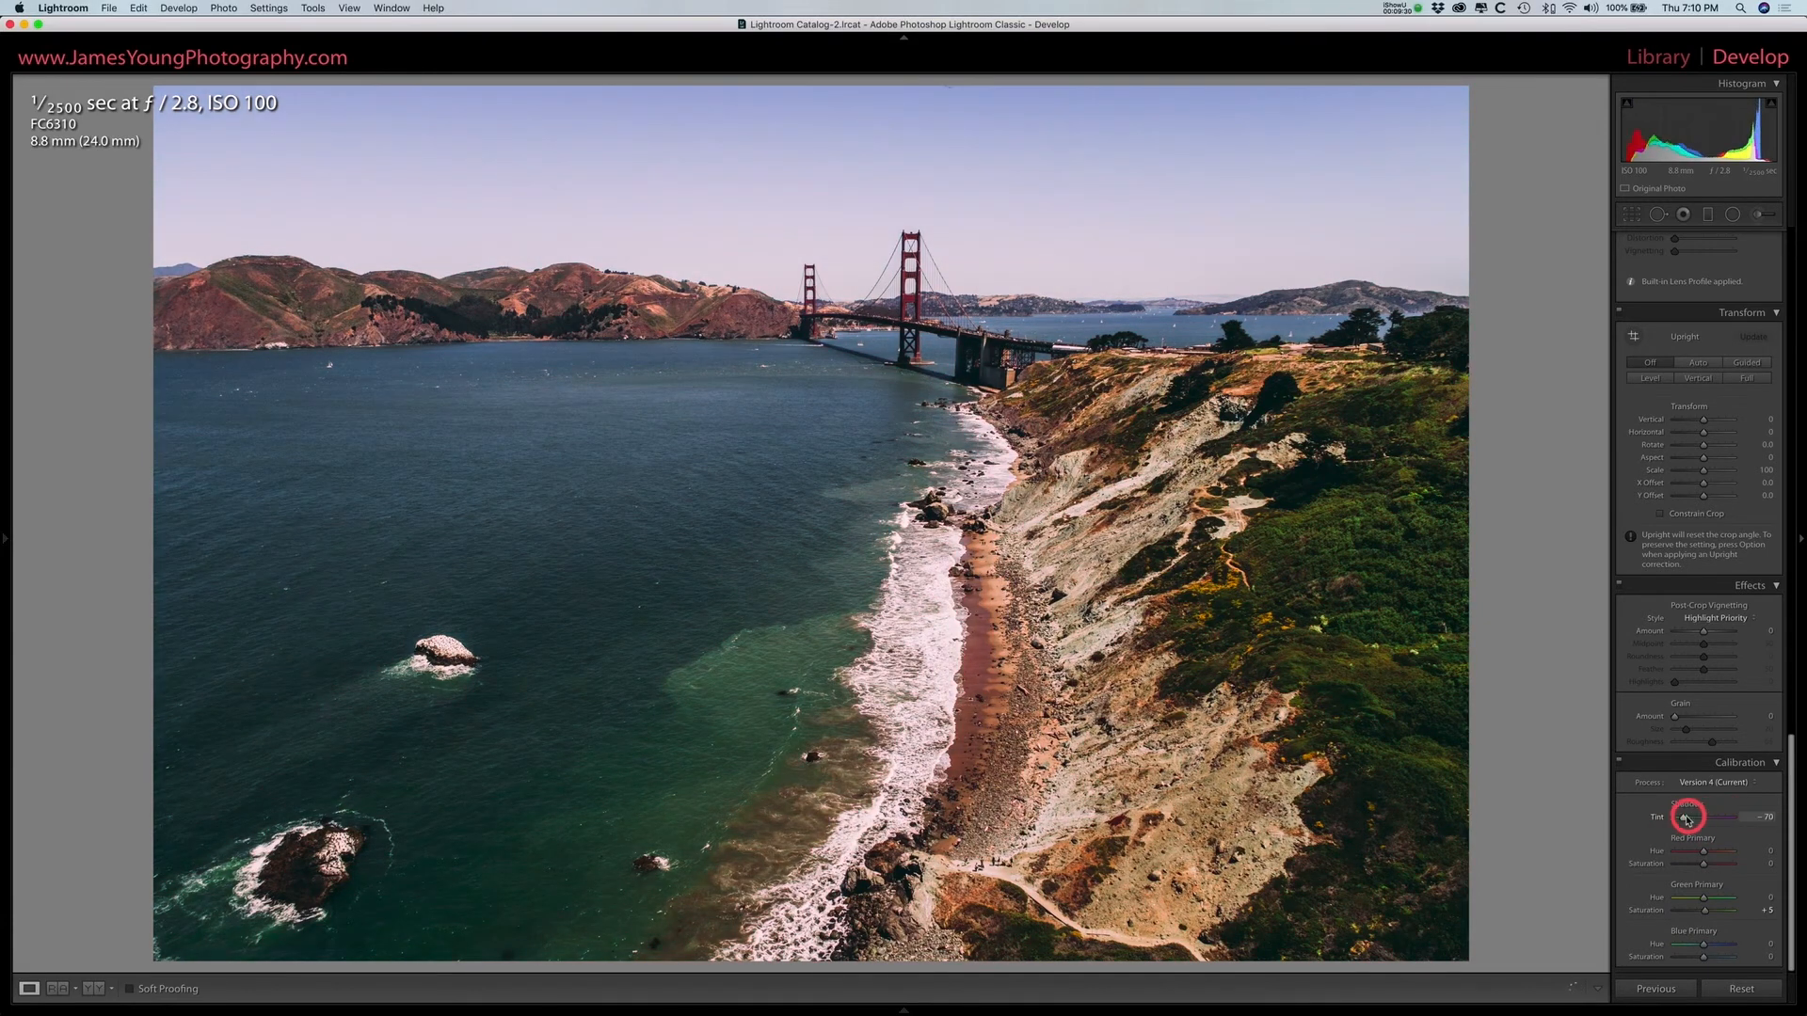
double_click(1688, 820)
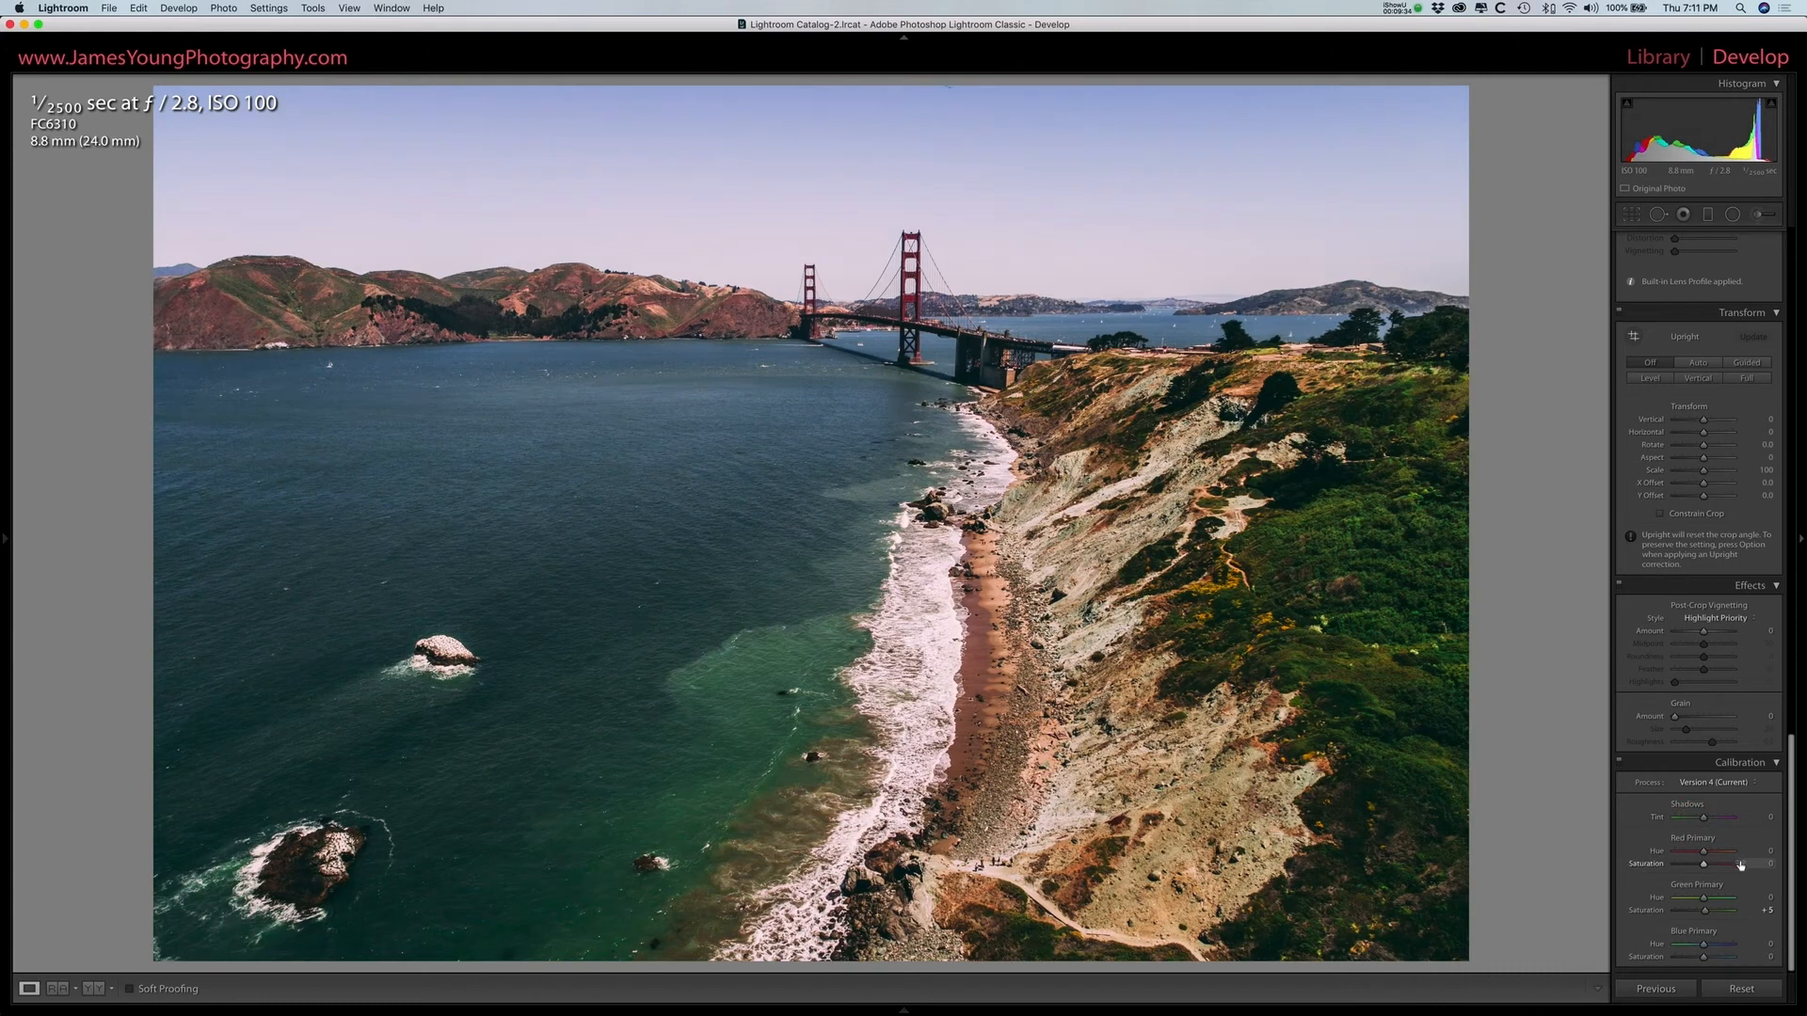
- Set the Calibration Red Primary hue to +49 and saturation to +40
drag(1714, 851, 1716, 855)
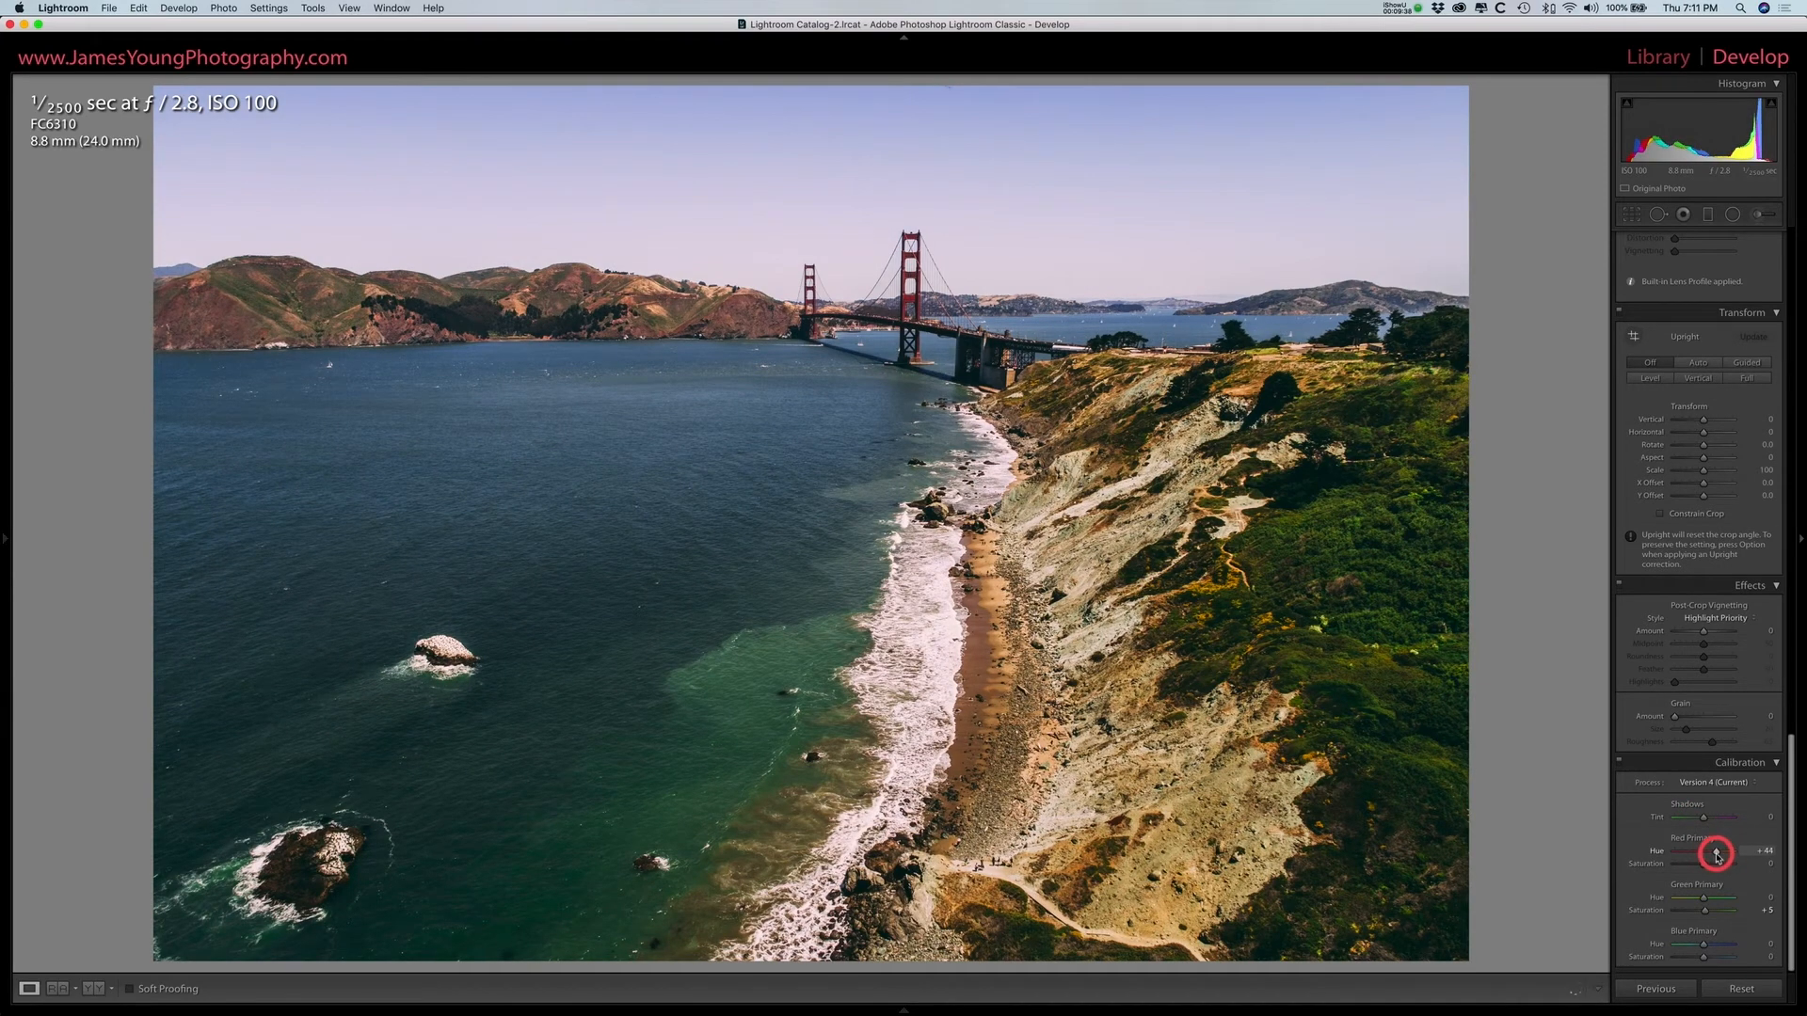
drag(1717, 855, 1718, 855)
click(1714, 864)
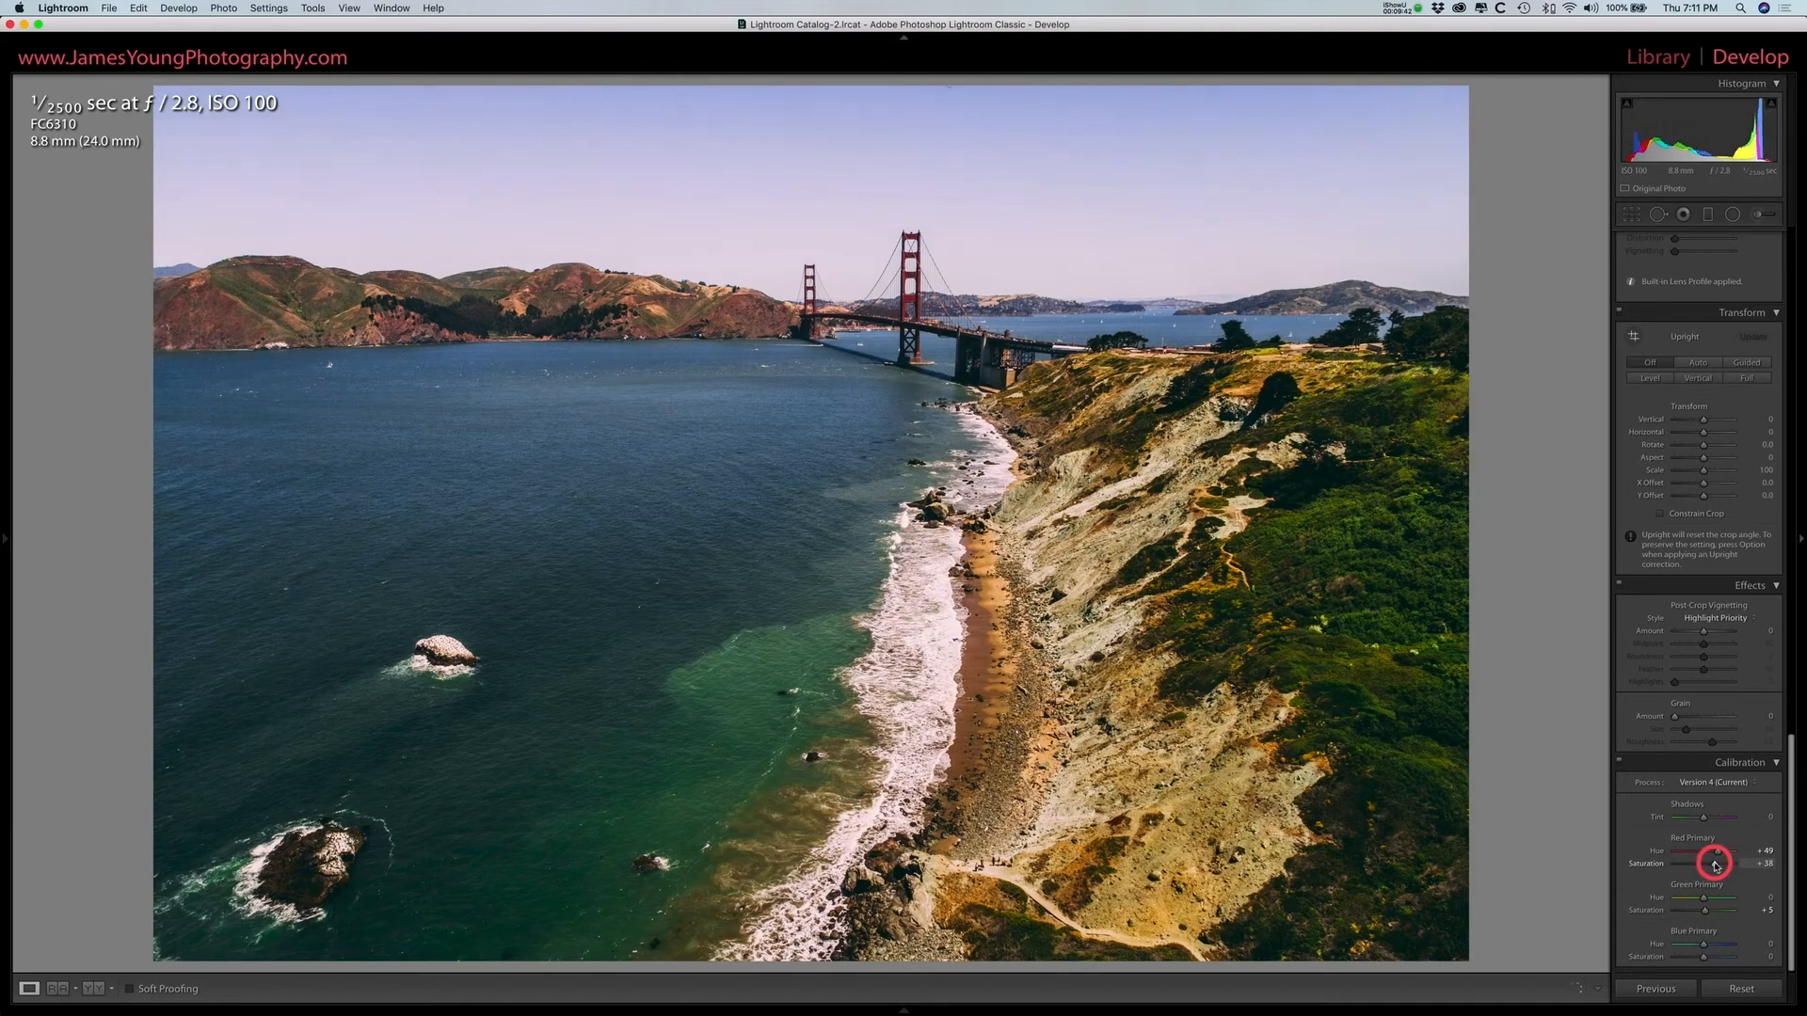
drag(1716, 864, 1716, 866)
- Set the Calibration Green Primary hue to +40 and the Blue Primary hue to −55 and saturation to −6
drag(1714, 899, 1715, 901)
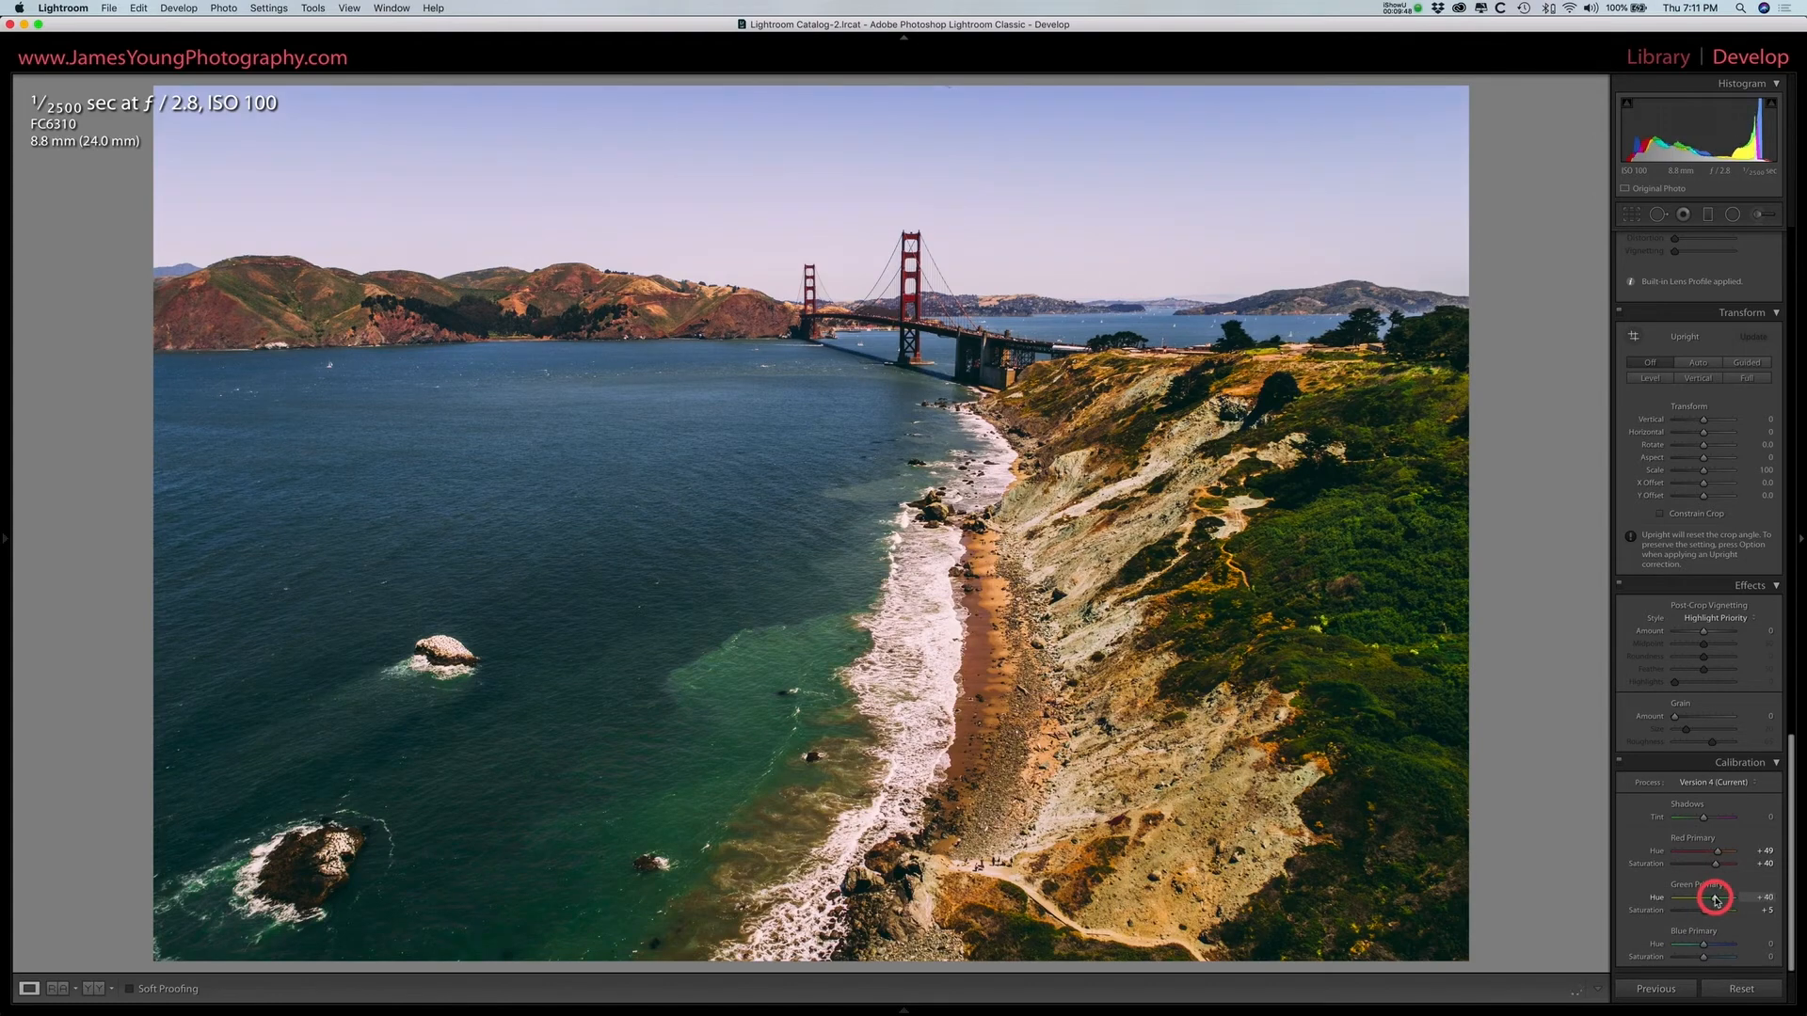
drag(1714, 899, 1706, 912)
click(1706, 911)
click(1688, 949)
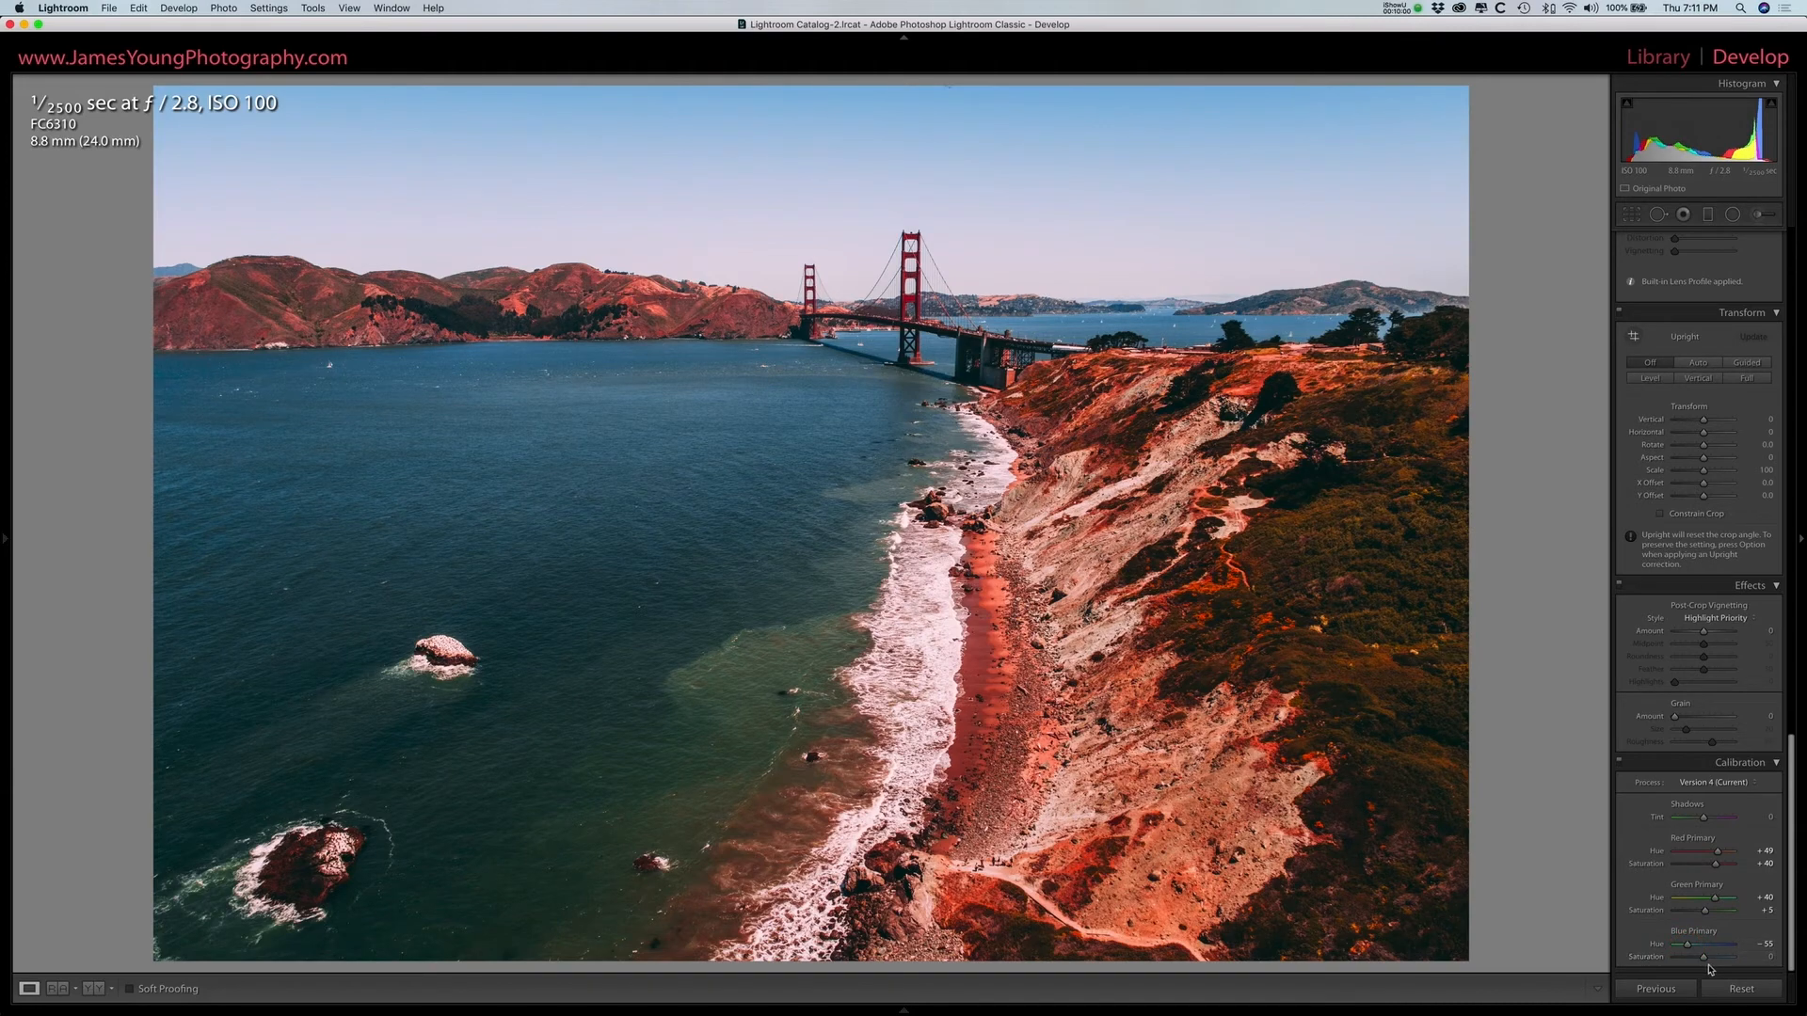
drag(1706, 961, 1703, 965)
- Inspect the bridge area up close and add a very slight darkening post-crop vignette to the photo
click(809, 335)
mouse_move(1059, 343)
mouse_down()
mouse_move(796, 351)
mouse_move(1047, 372)
mouse_up()
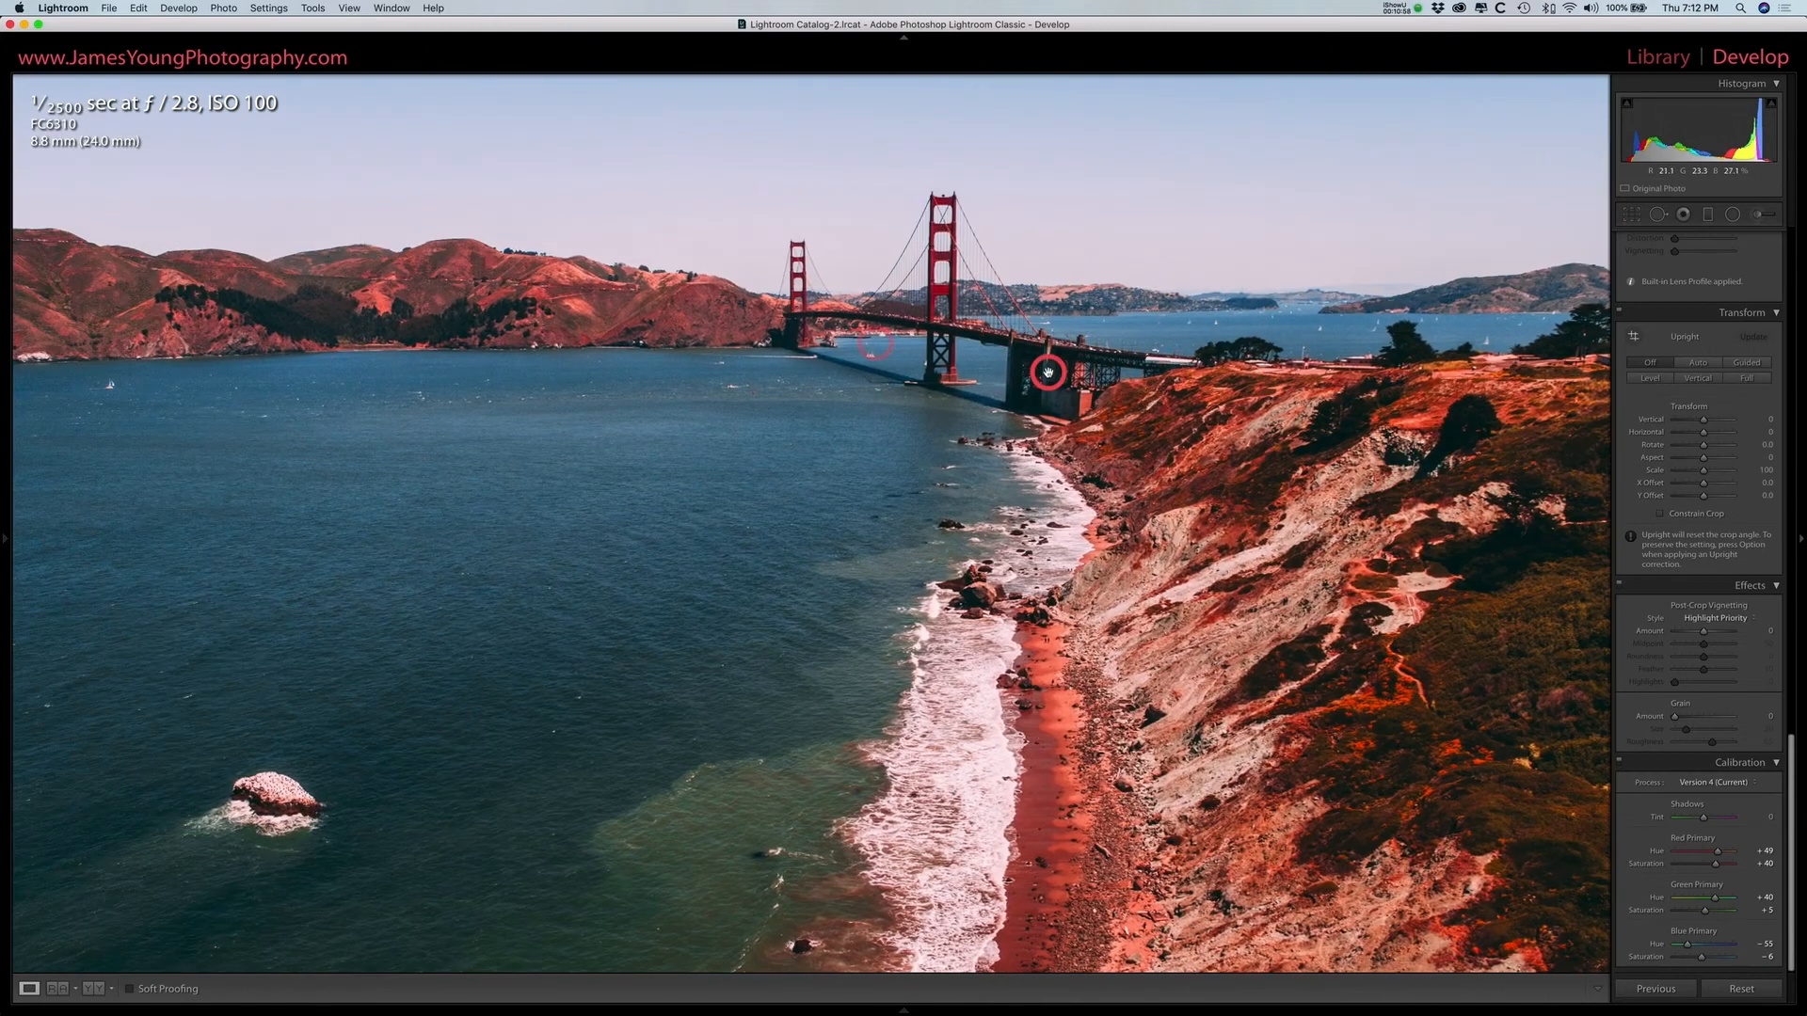
click(1047, 372)
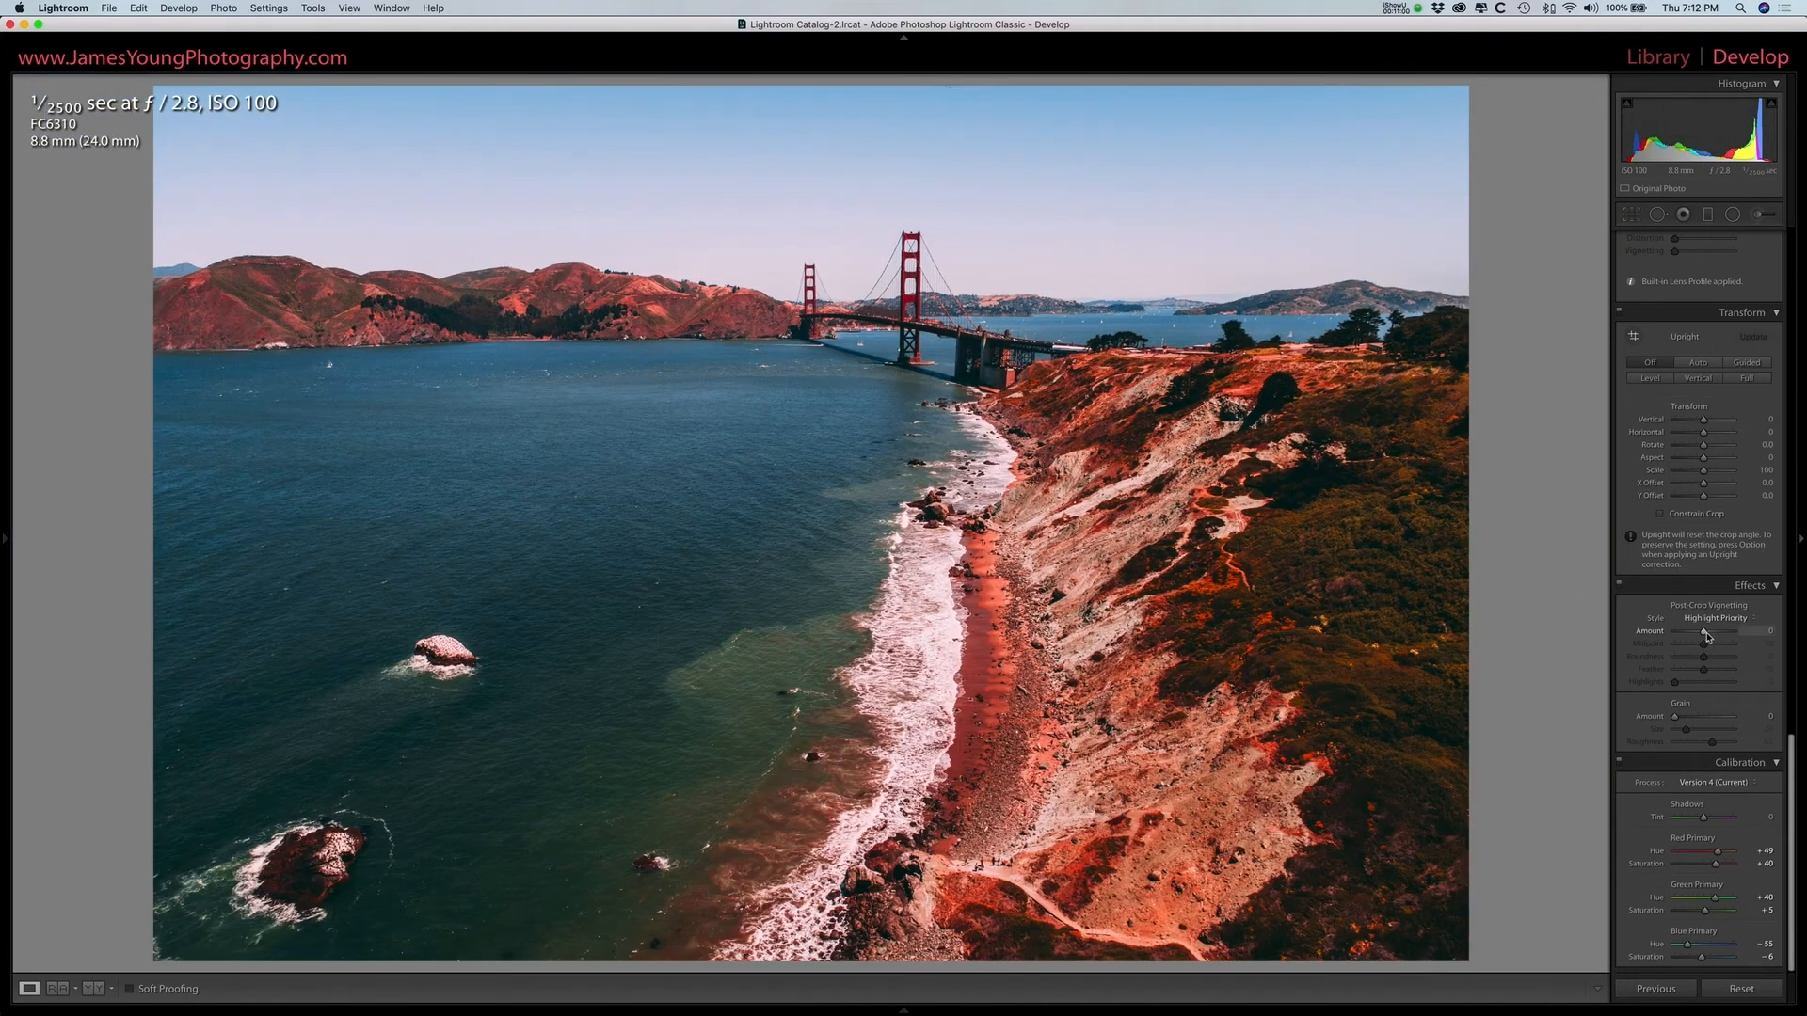
drag(1705, 636, 1704, 638)
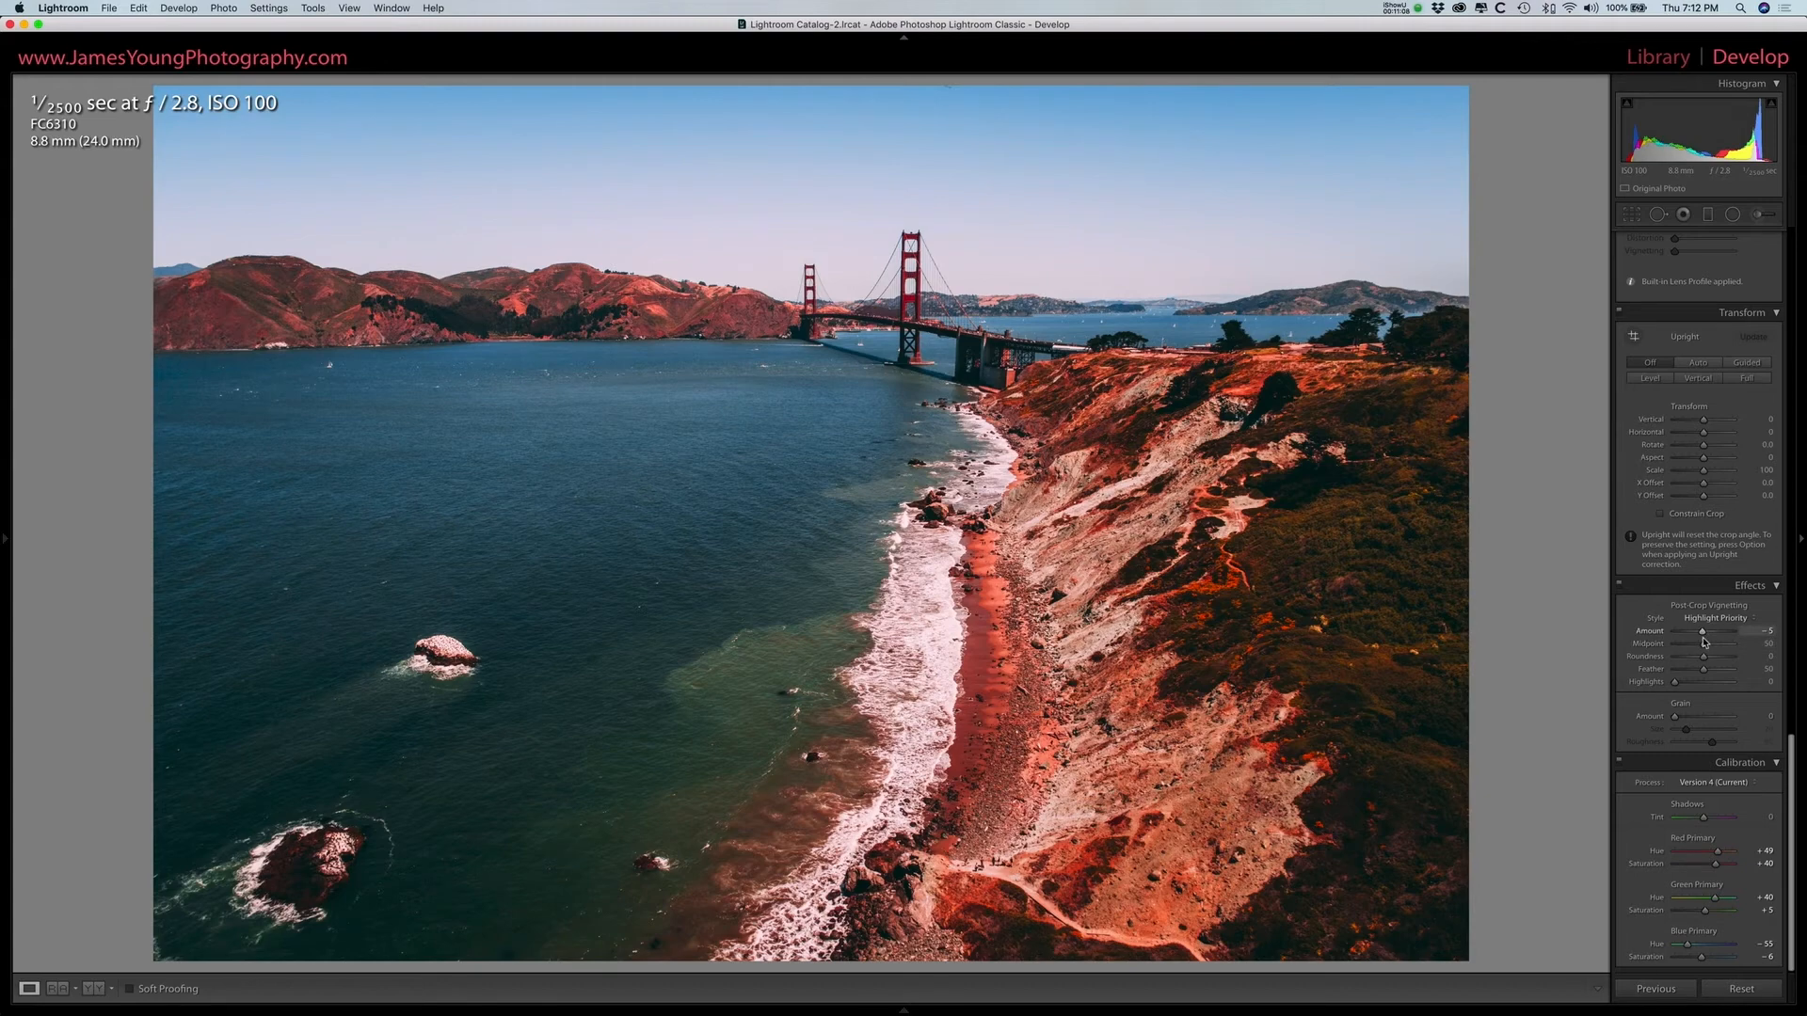
- Set the sharpening amount to 80 with masking at 80, and the luminance noise reduction to 33
scroll(1705, 643, up, 10)
click(1704, 524)
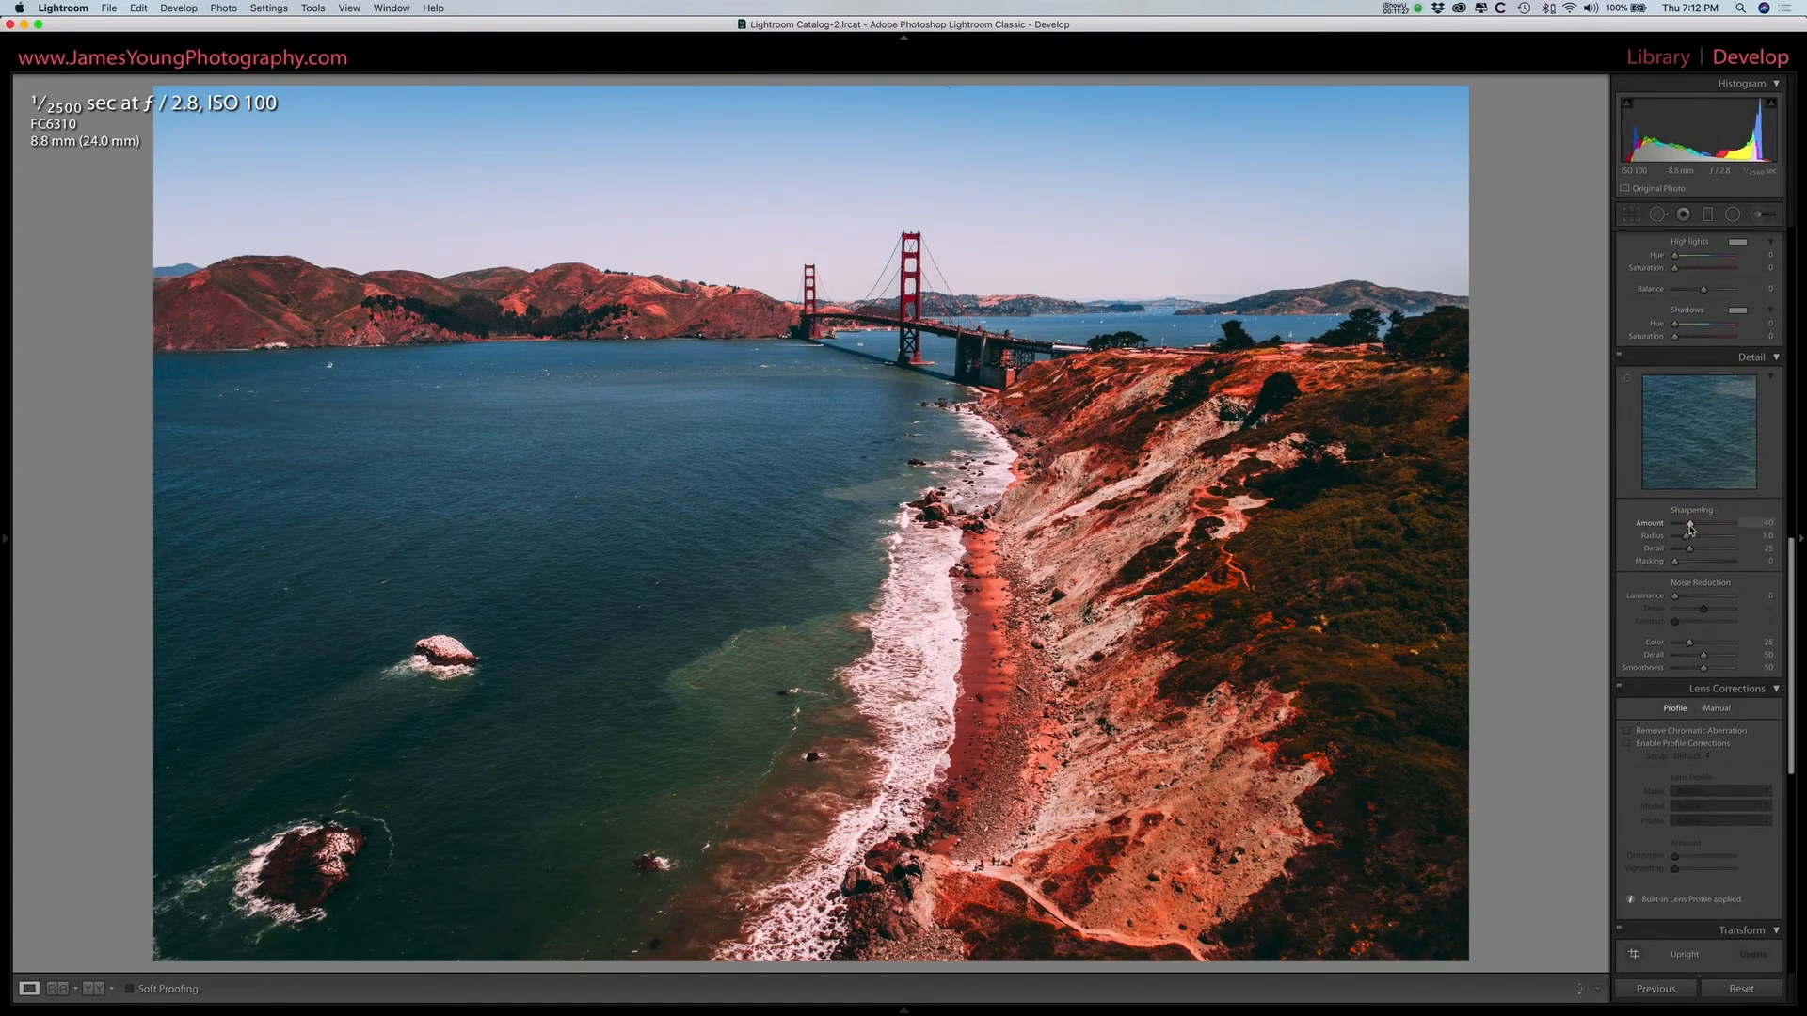
drag(1692, 529, 1704, 524)
drag(1675, 562, 1714, 563)
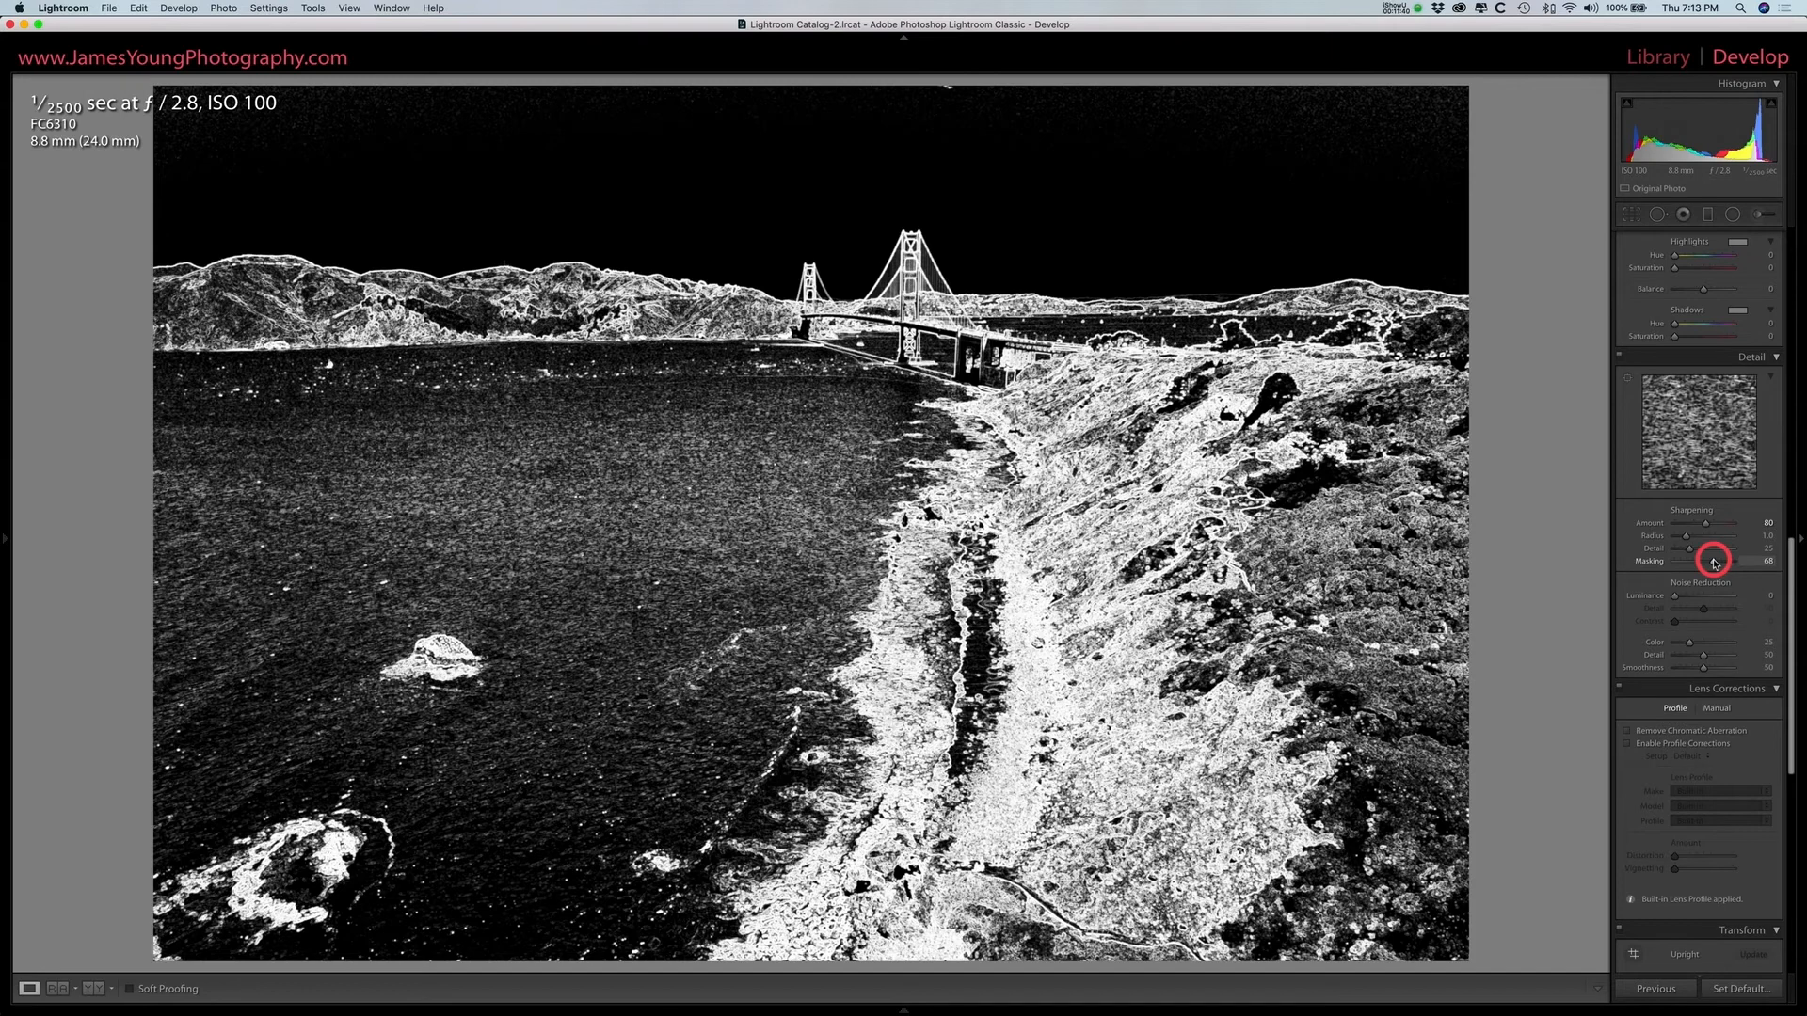
drag(1713, 563, 1720, 559)
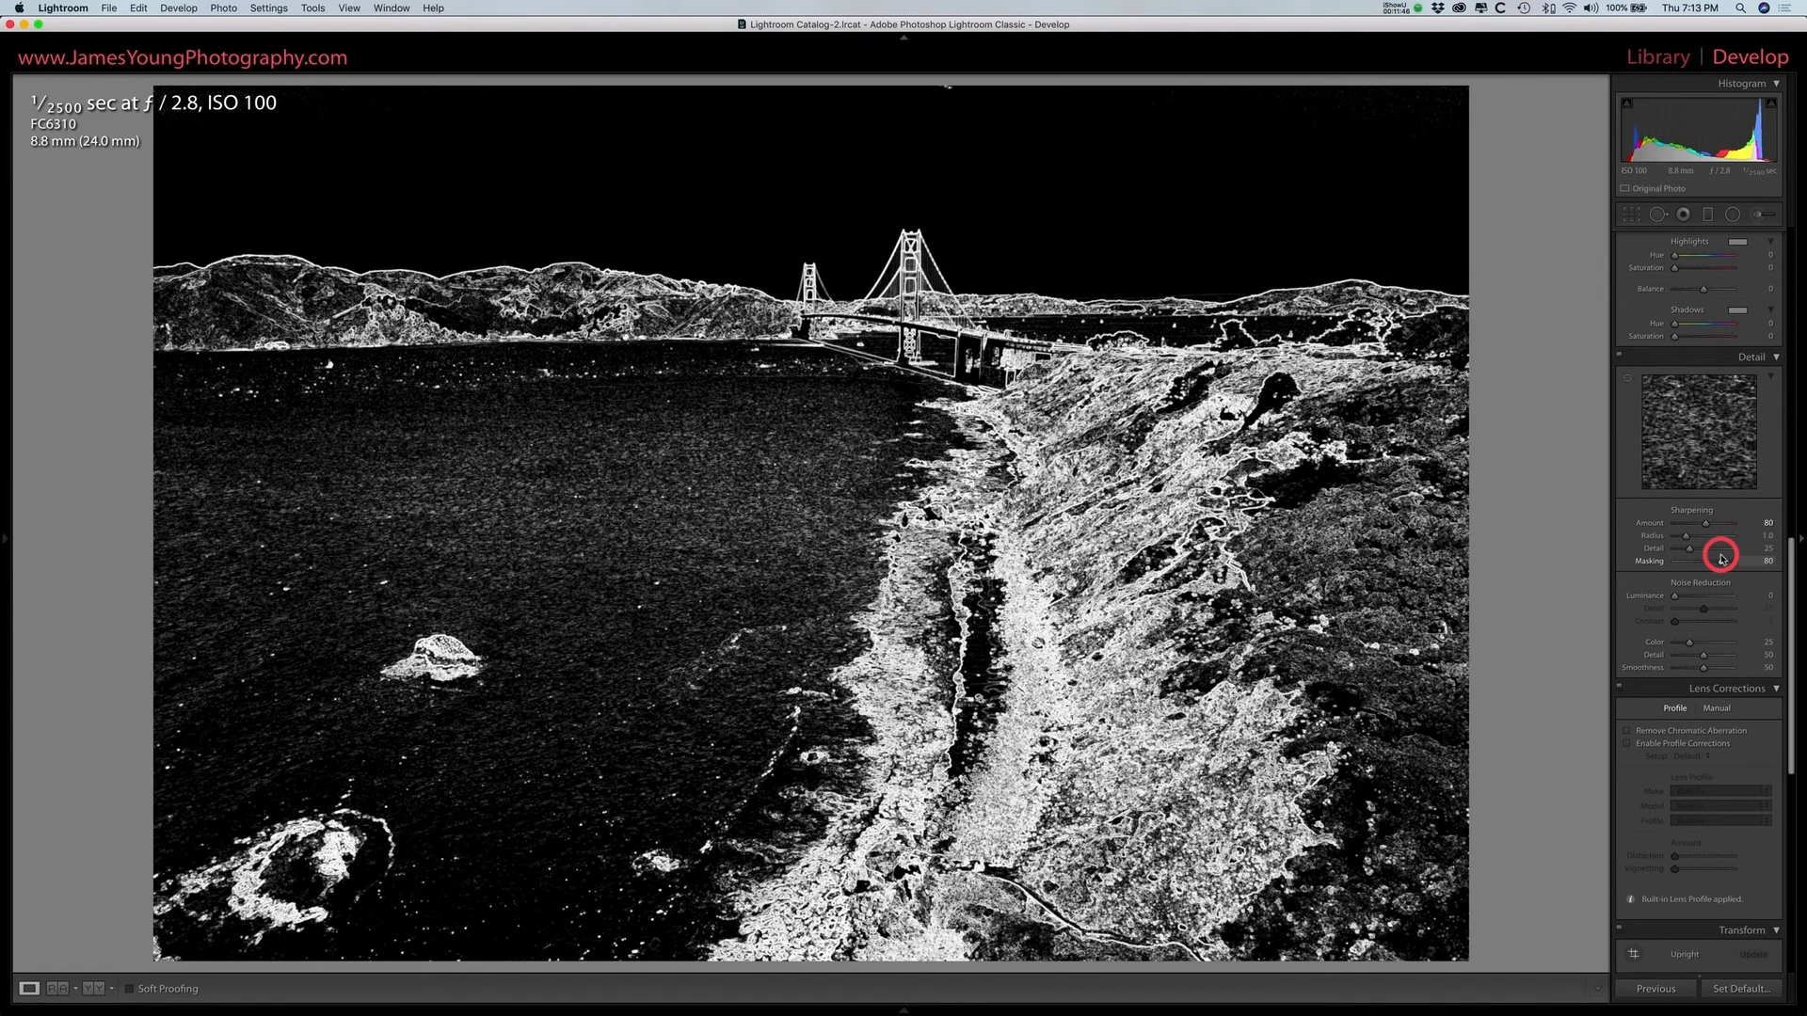
drag(1722, 559, 1721, 559)
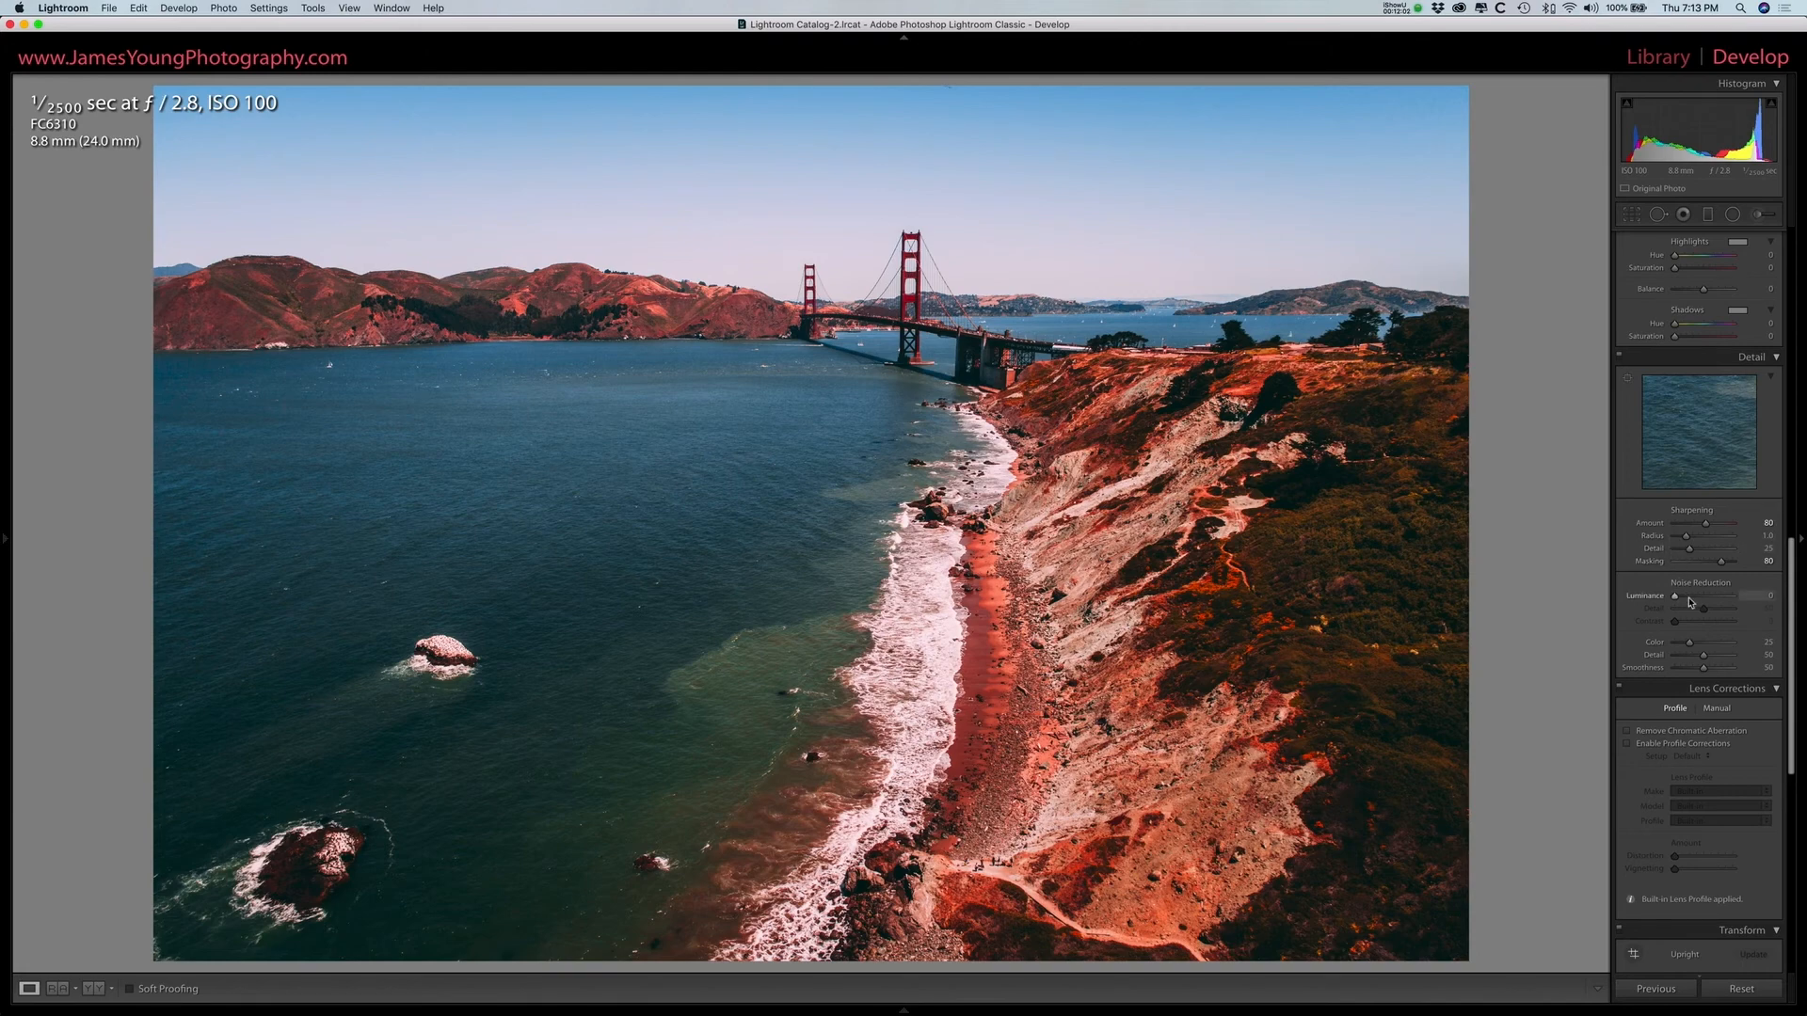
drag(1692, 602, 1692, 597)
- Crop the photo to a 16 x 9 aspect ratio, repositioning it to keep more sky and cut the lower foreground
scroll(1698, 603, up, 5)
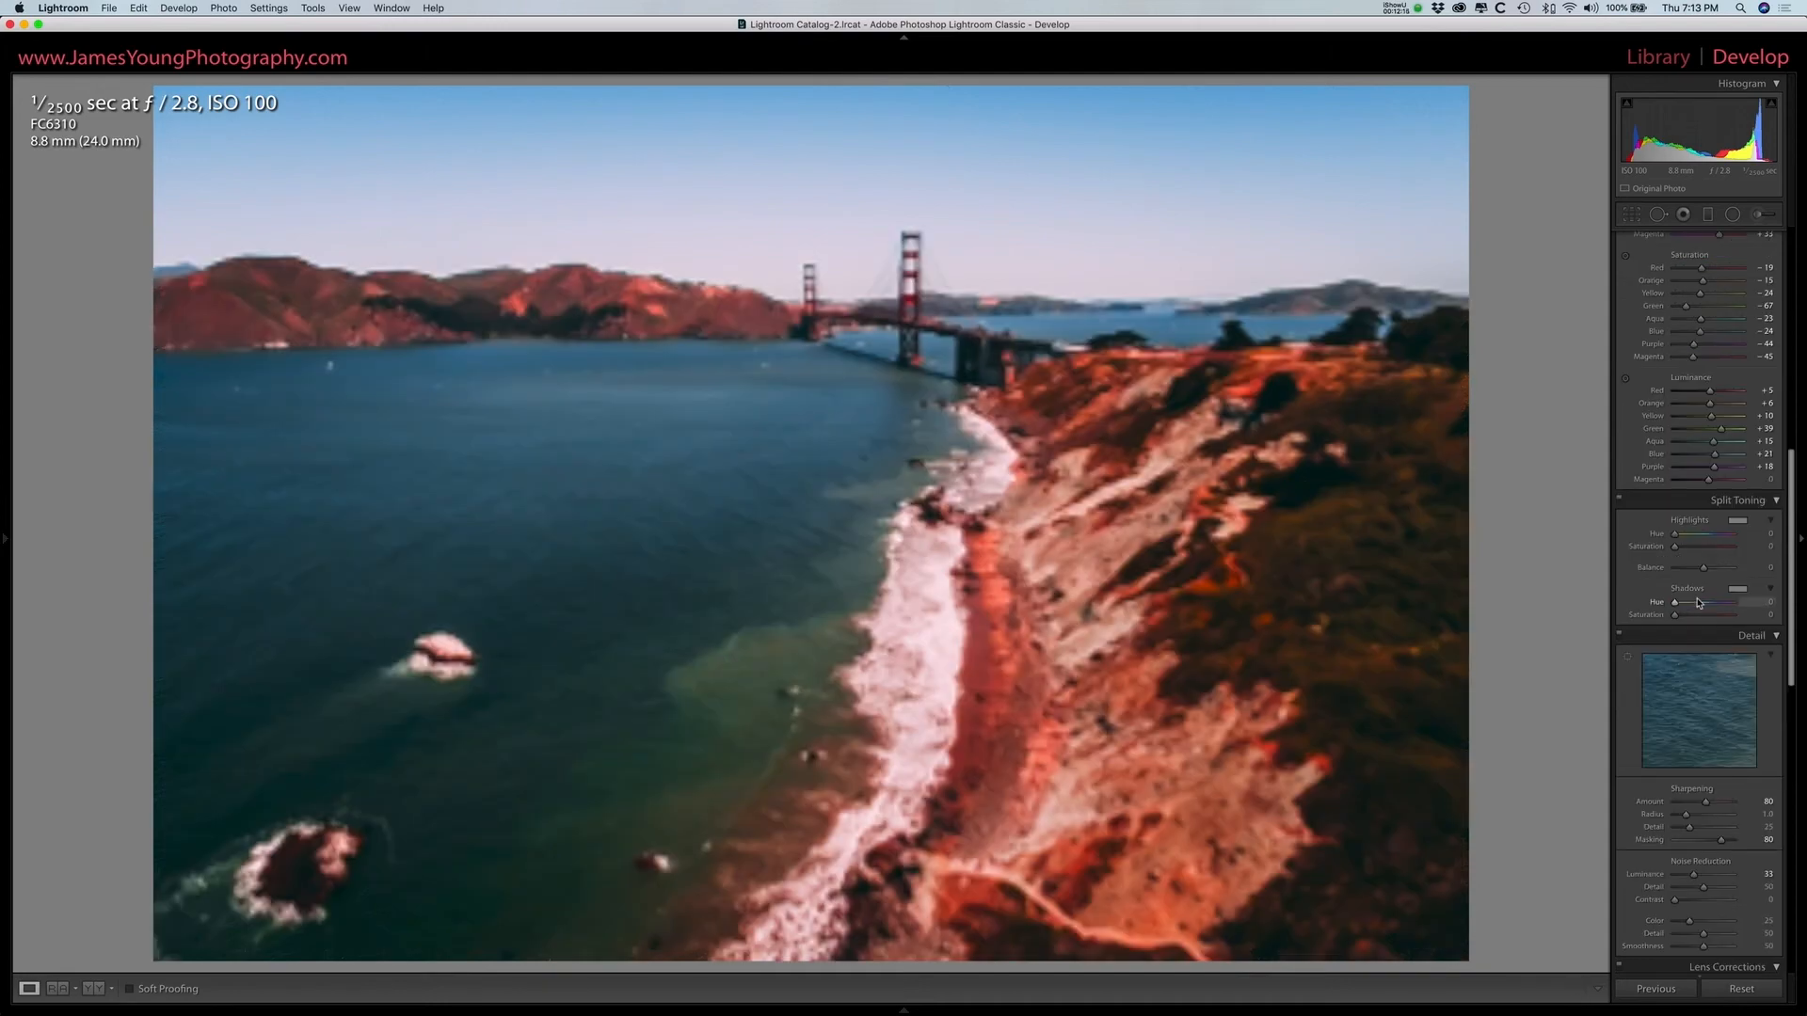
scroll(1699, 604, up, 10)
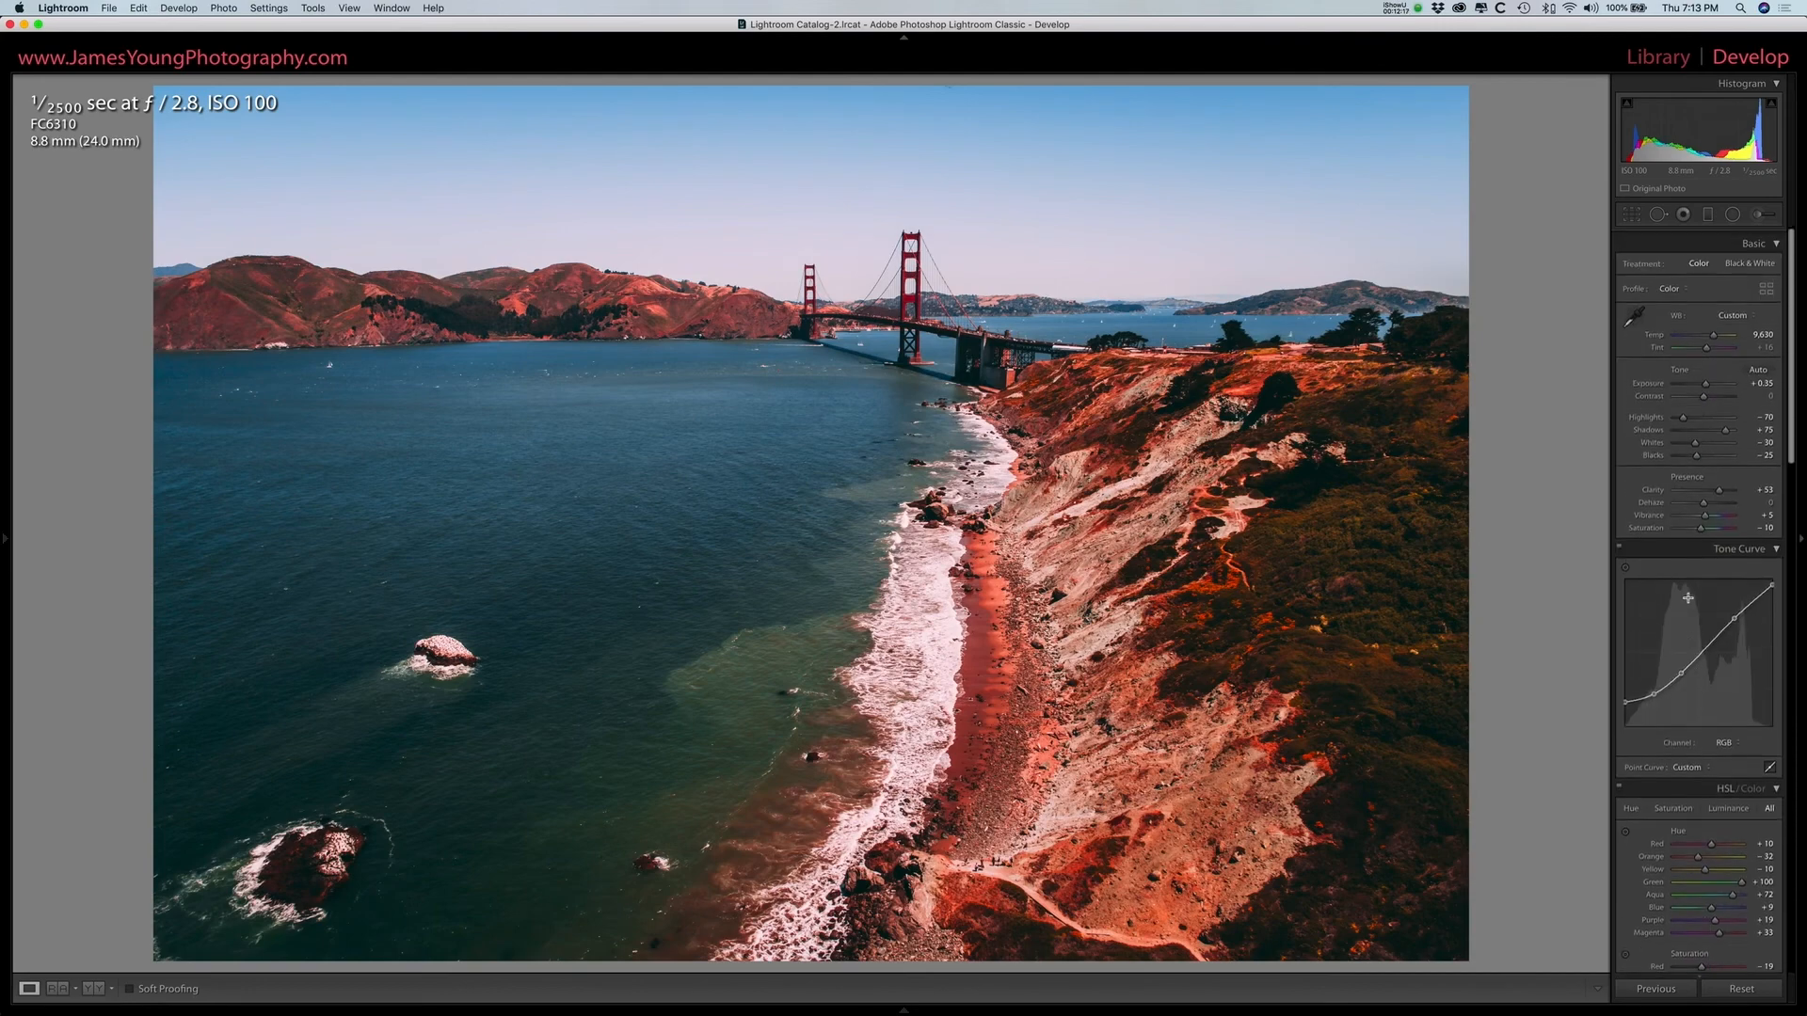
click(1632, 219)
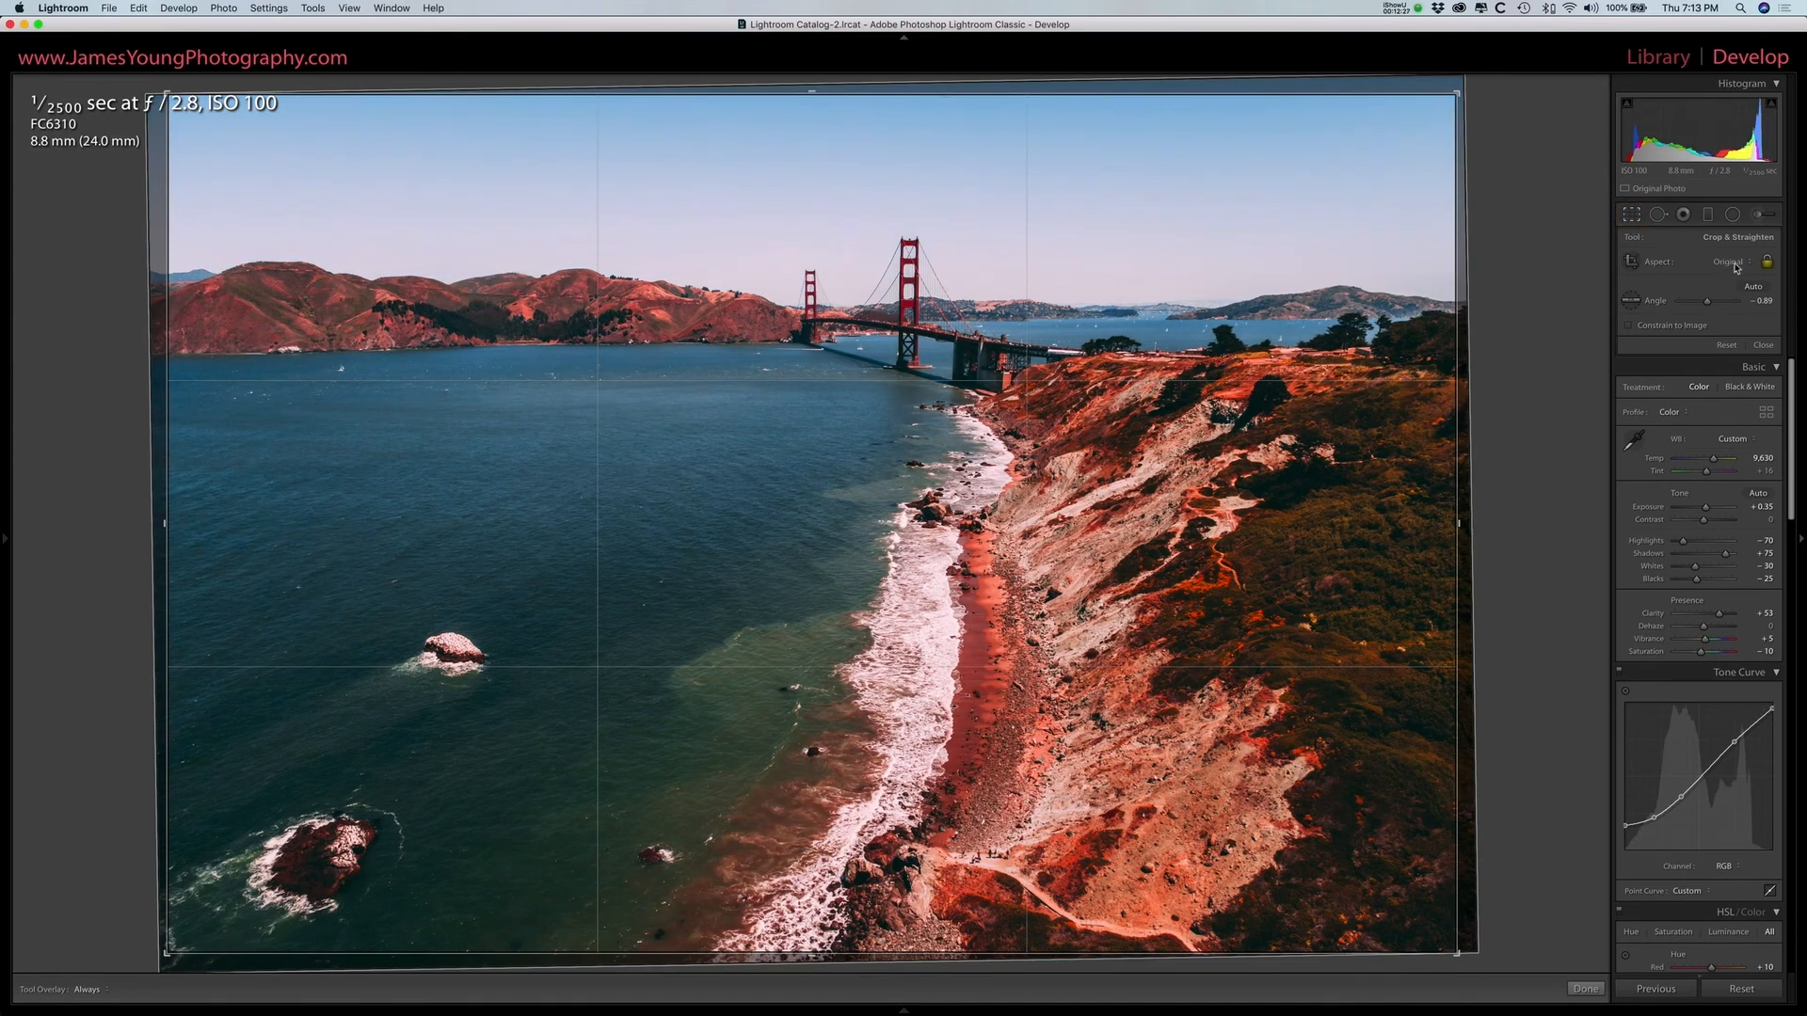
click(1729, 265)
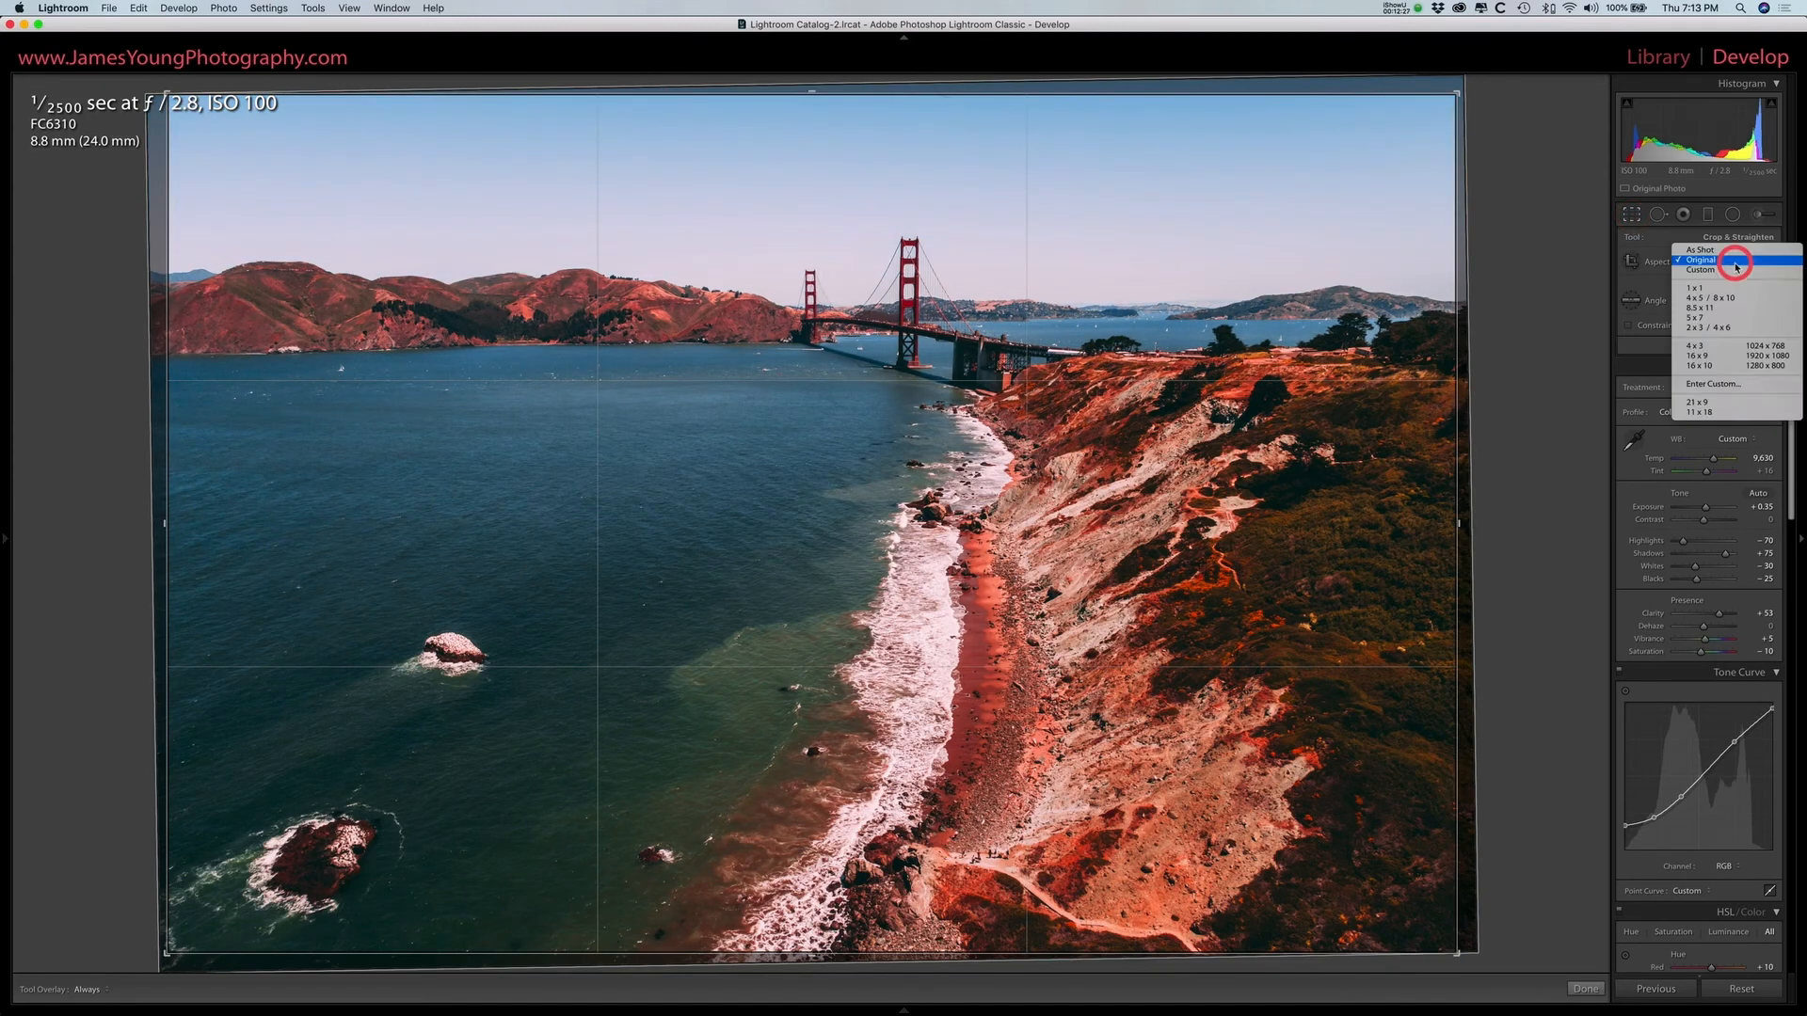
click(1705, 357)
drag(1275, 365, 1237, 412)
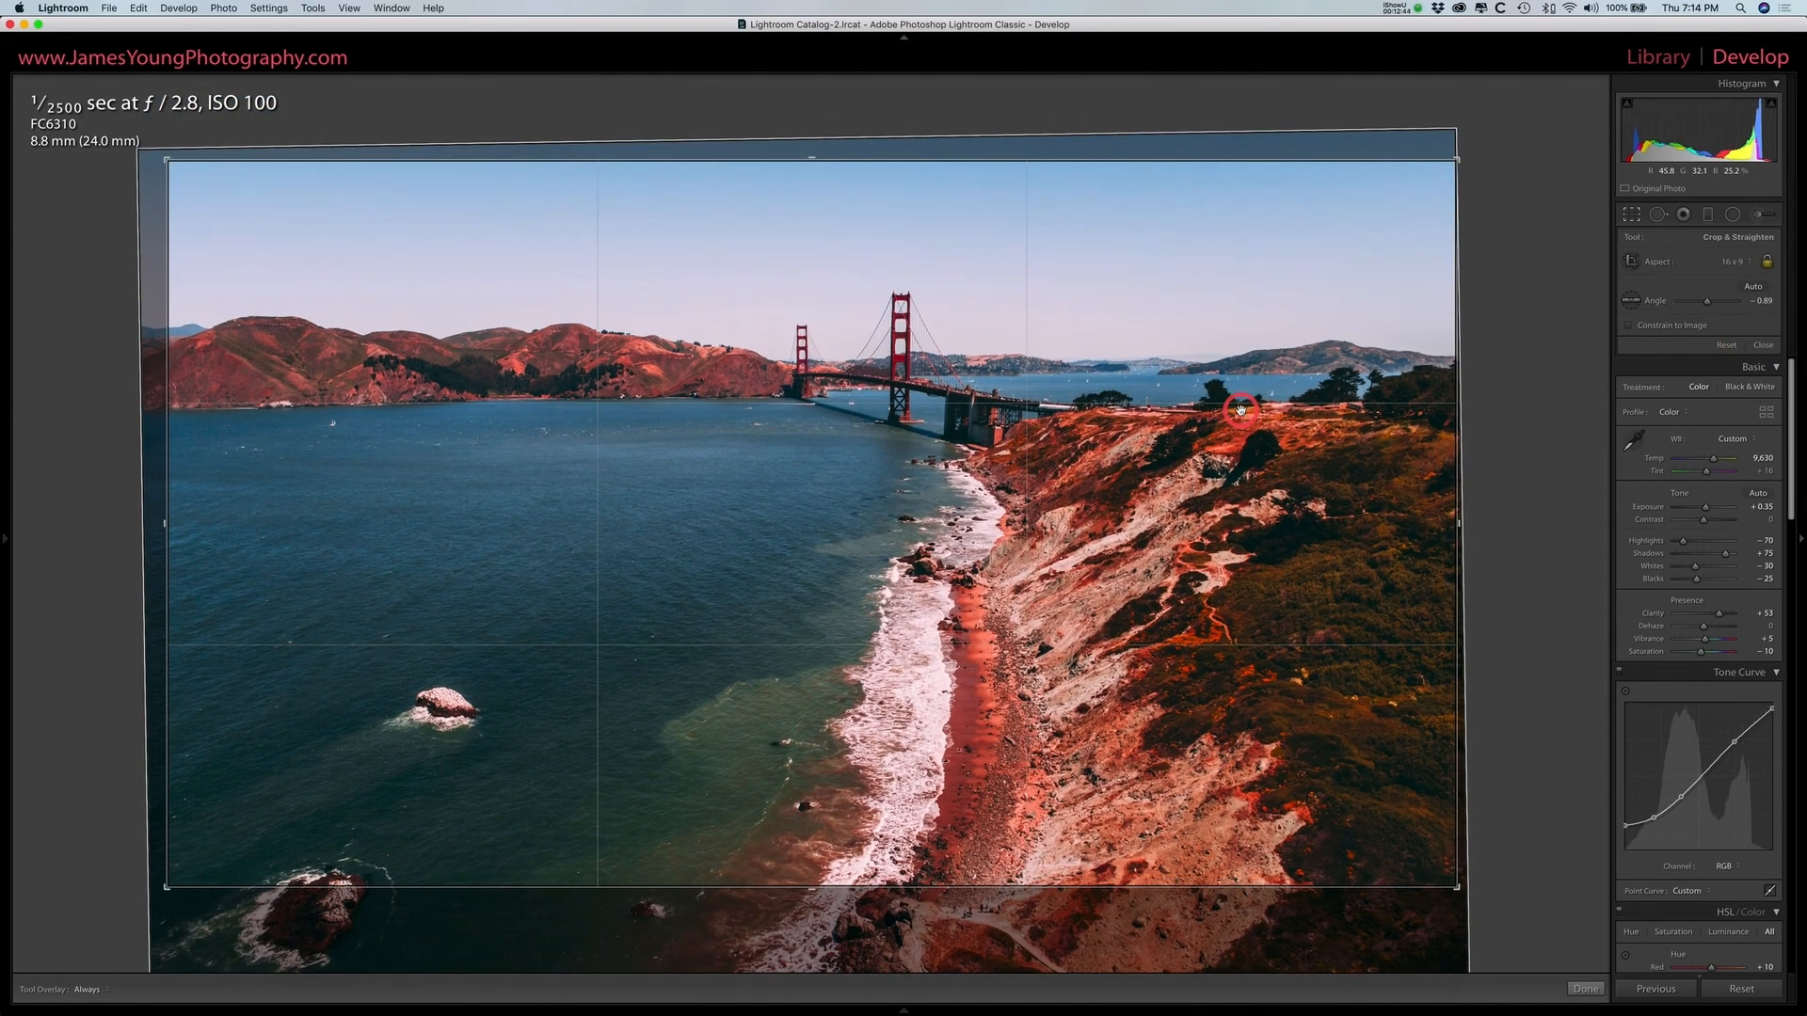
key(Return)
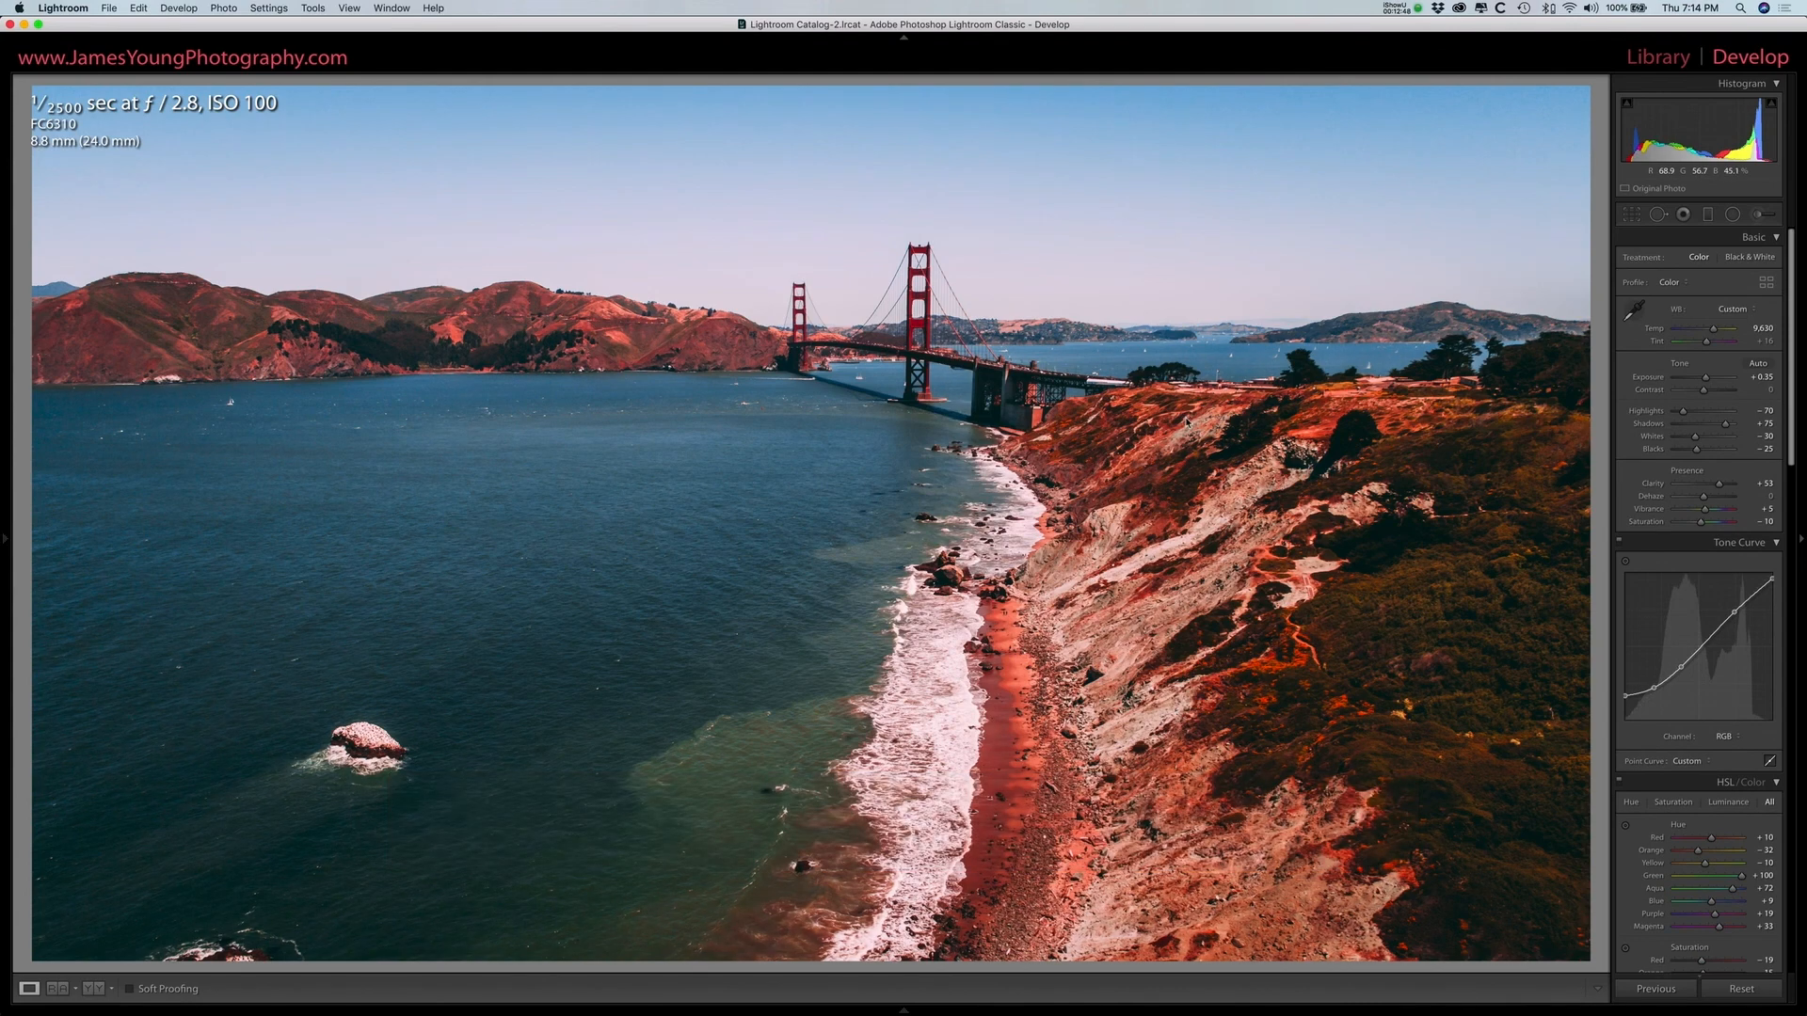
- Preview the cropped photo full screen
key(f)
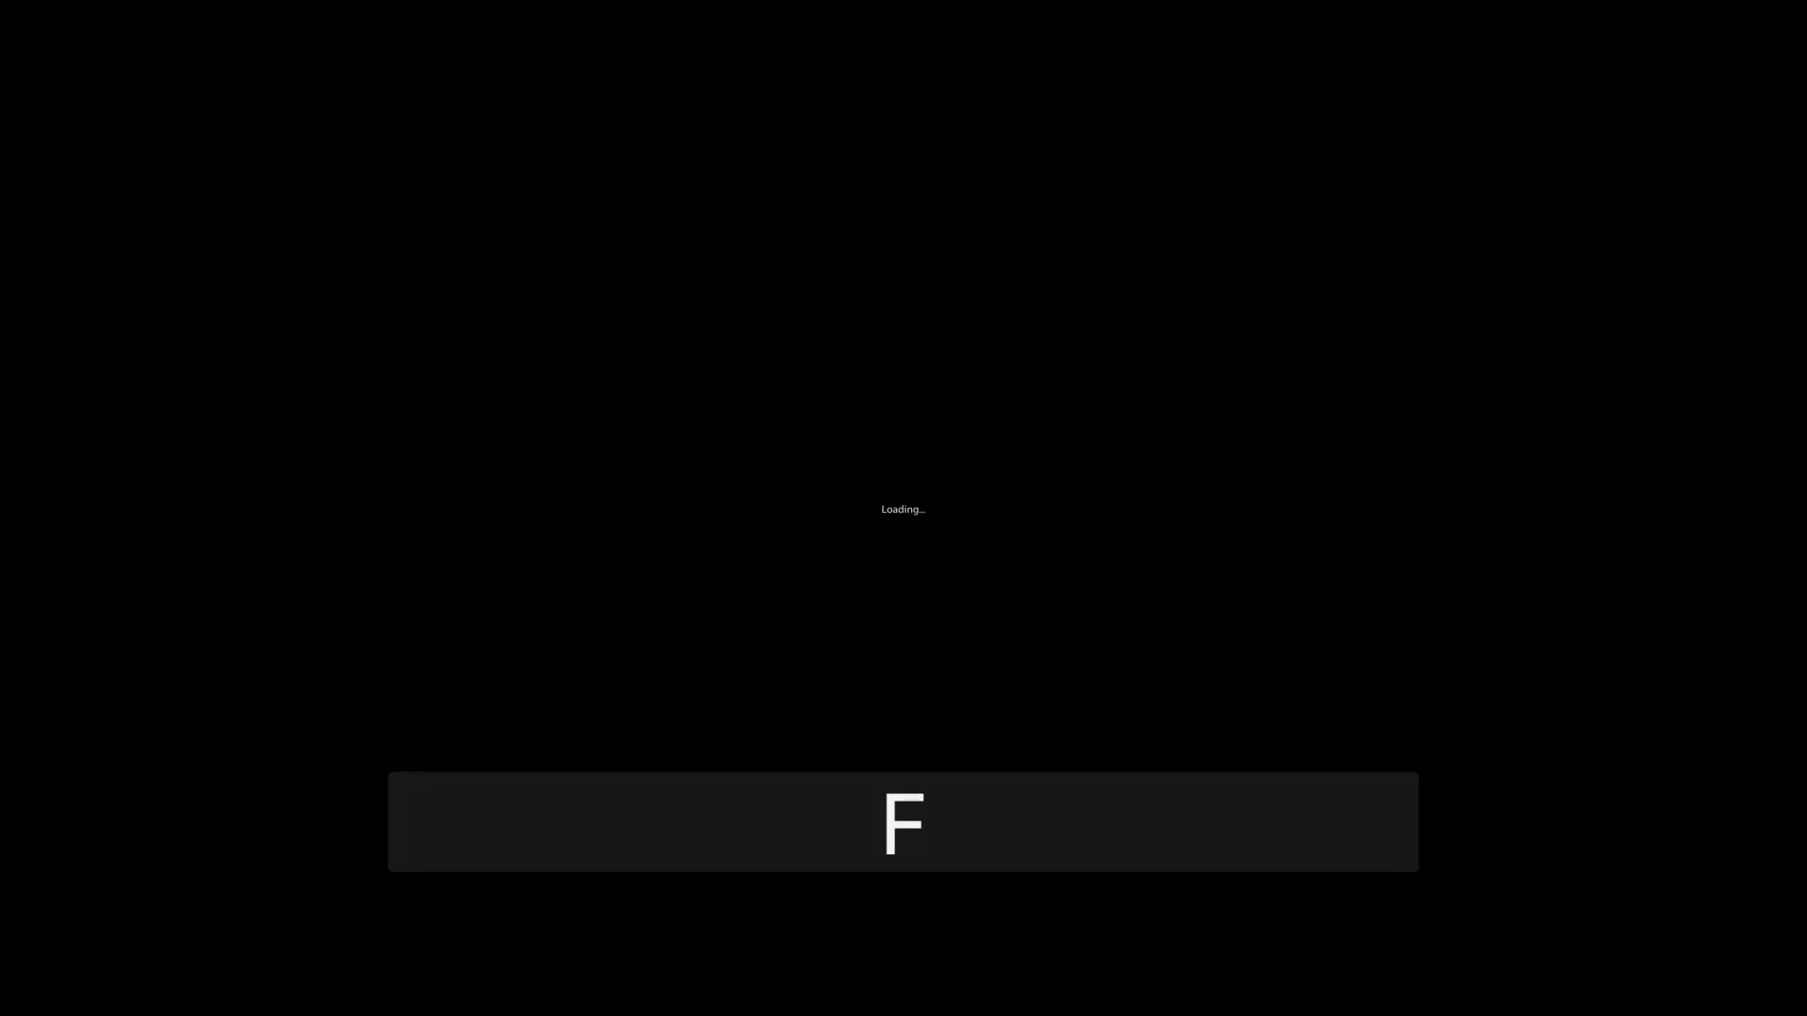